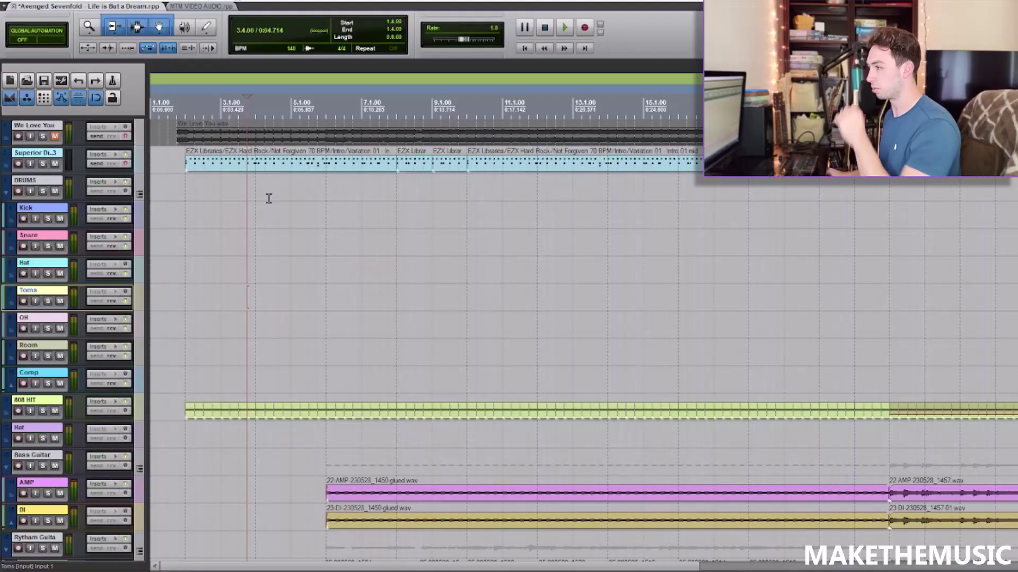
Open the mixer and review the Virtual Mix Rack and ReaEQ settings on the master track.
click(247, 296)
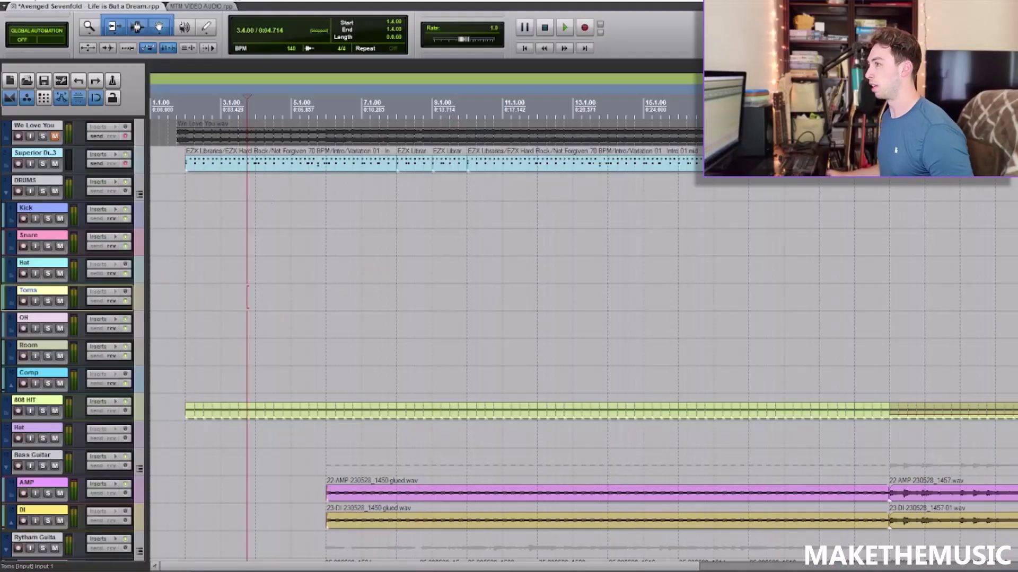
key(alt+v)
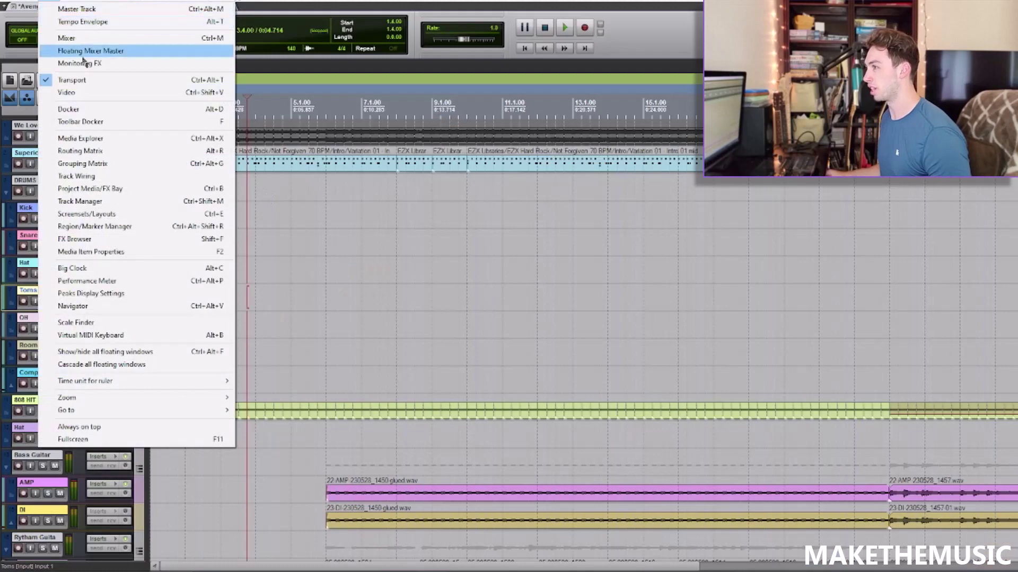
click(67, 38)
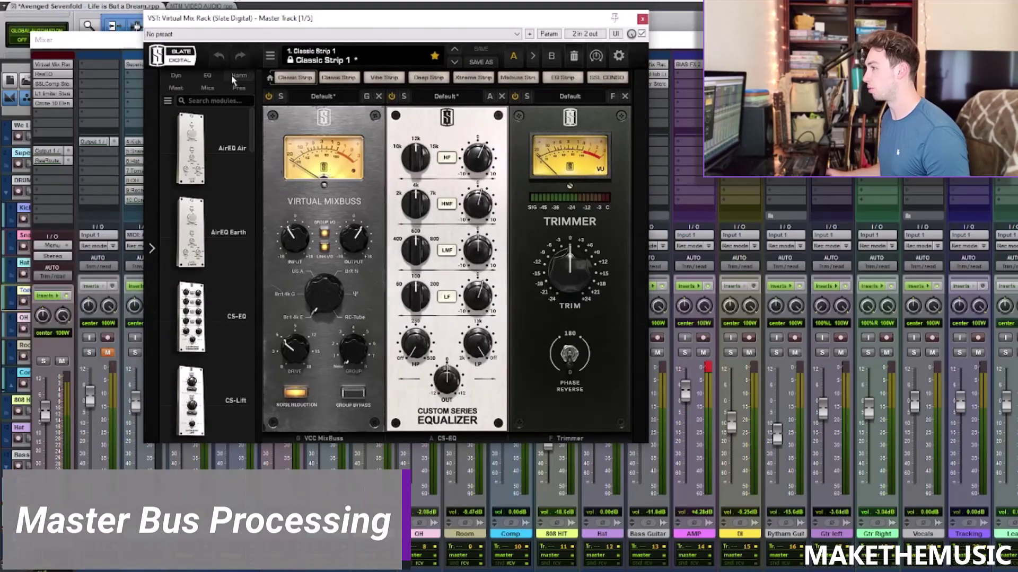
click(642, 19)
click(52, 74)
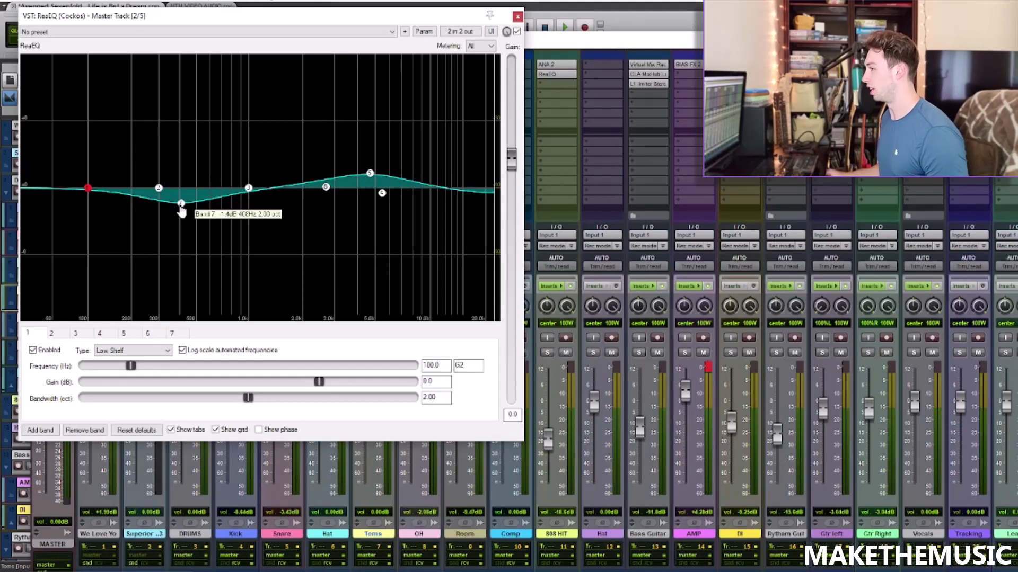
click(517, 15)
Inspect the master track's SSLComp Stereo compressor during a short playback and close it.
click(60, 87)
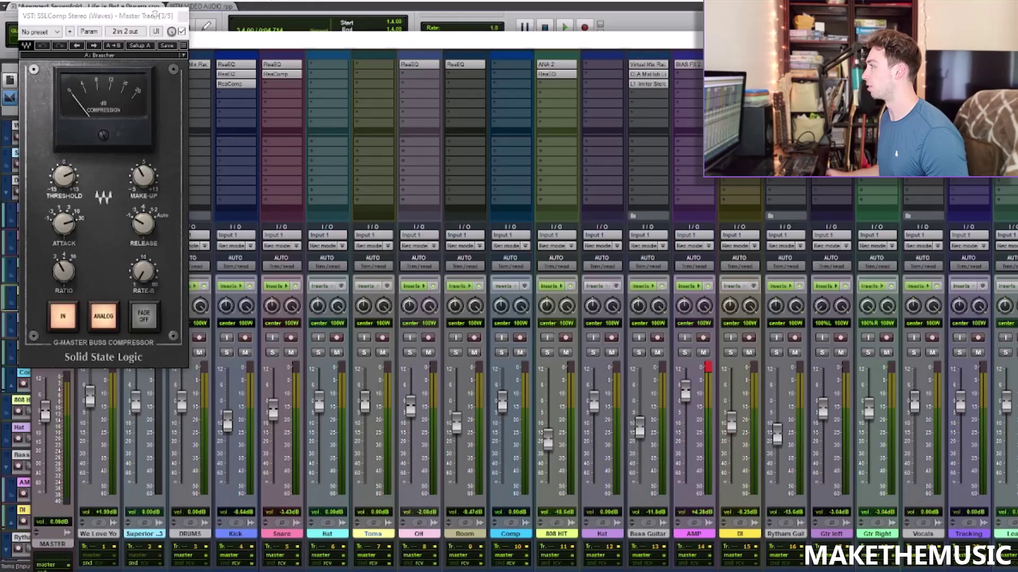
key(space)
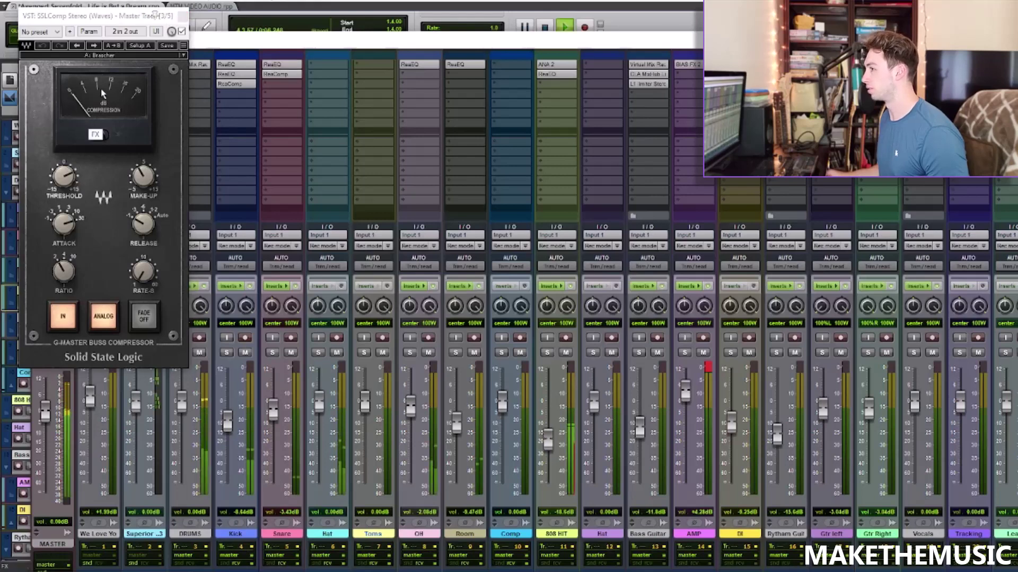
key(space)
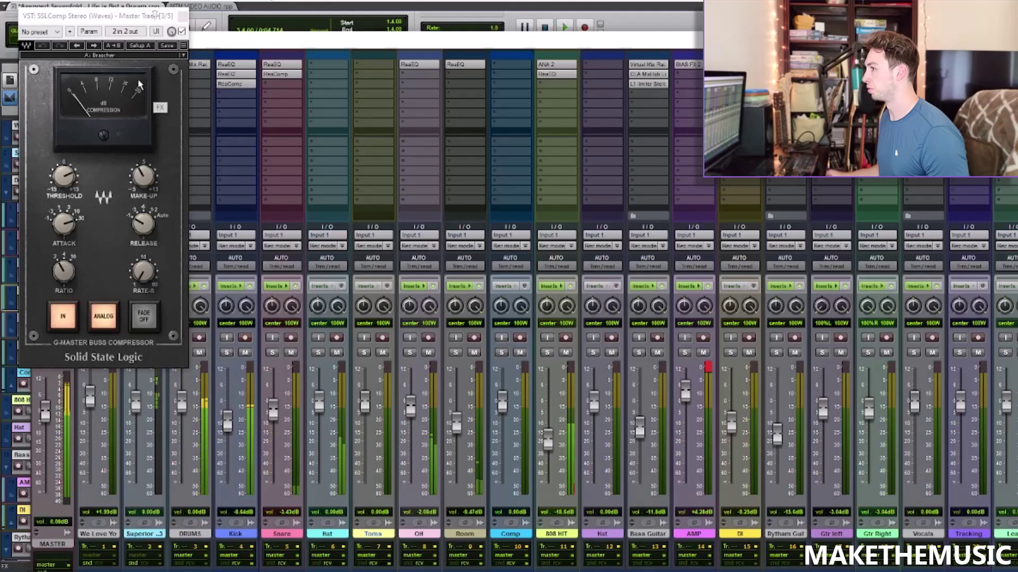
click(182, 16)
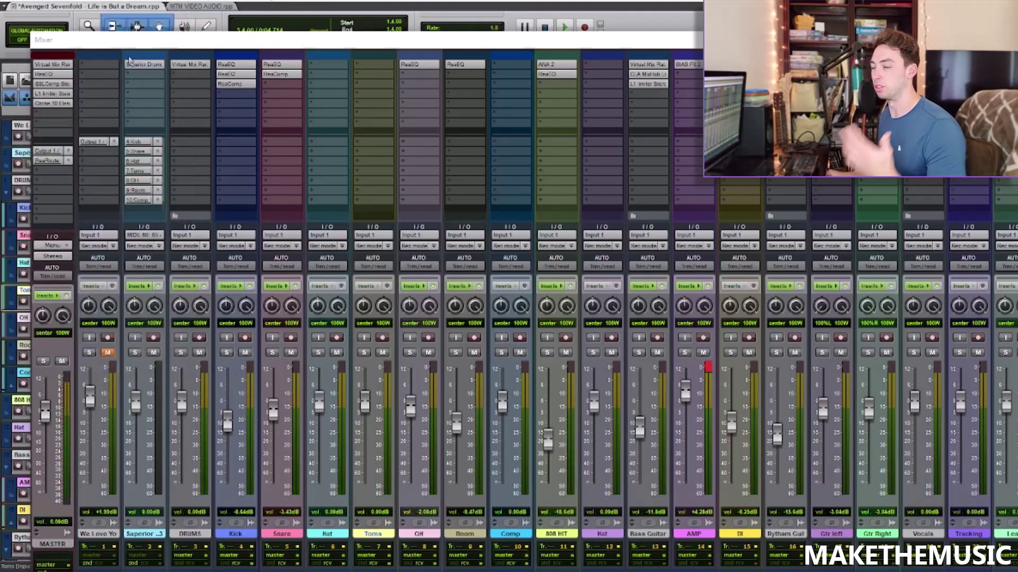
Check the master track's L1 limiter while playing the song from about bar 21, and close the plugin.
click(66, 94)
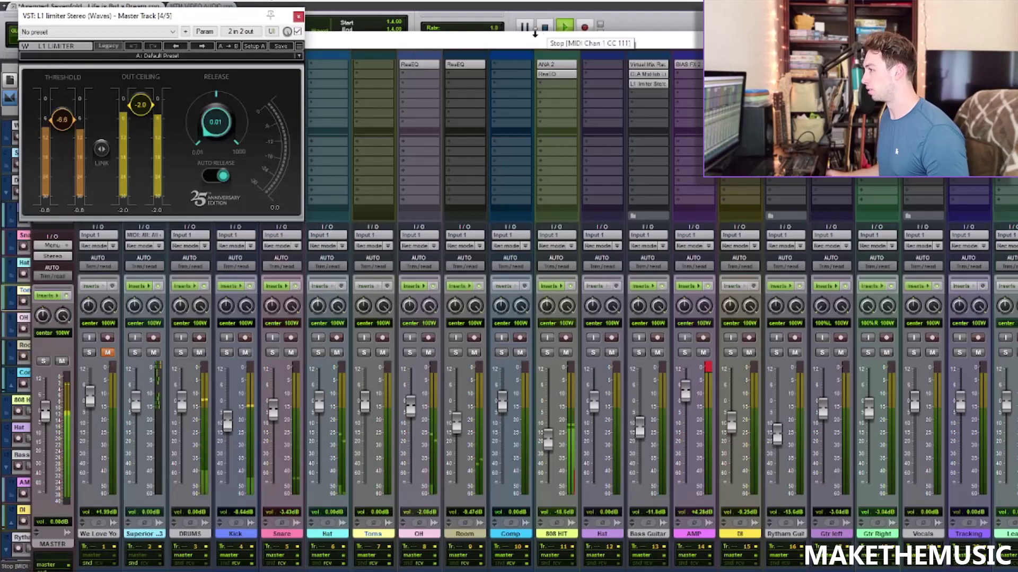
key(ctrl+m)
scroll(742, 219, down, 3)
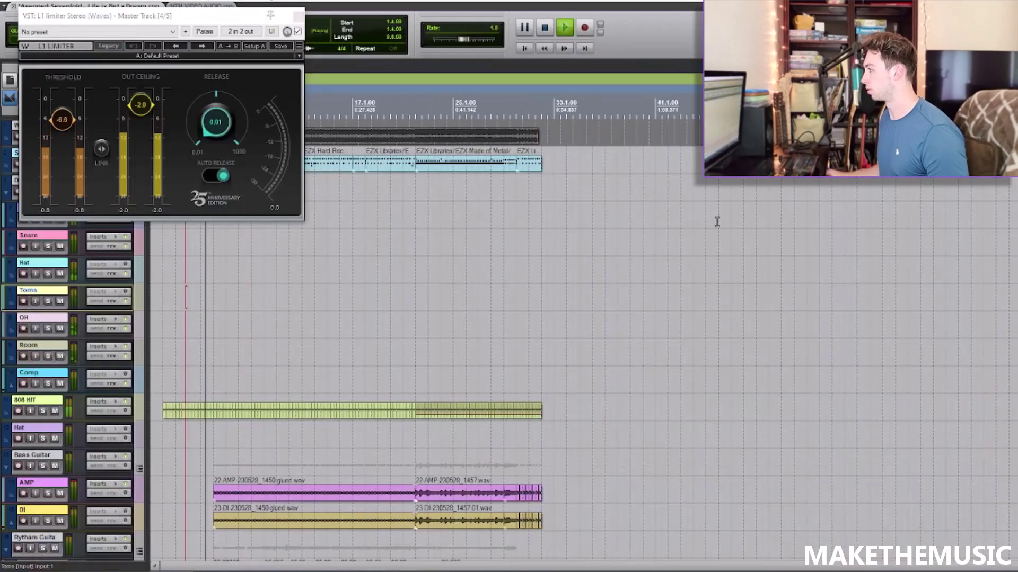
click(410, 237)
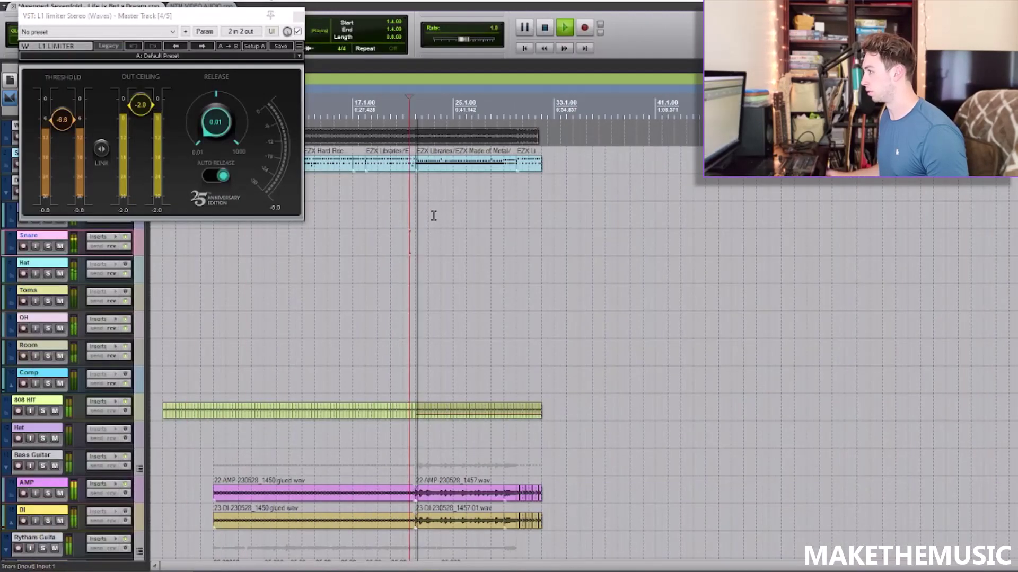
key(space)
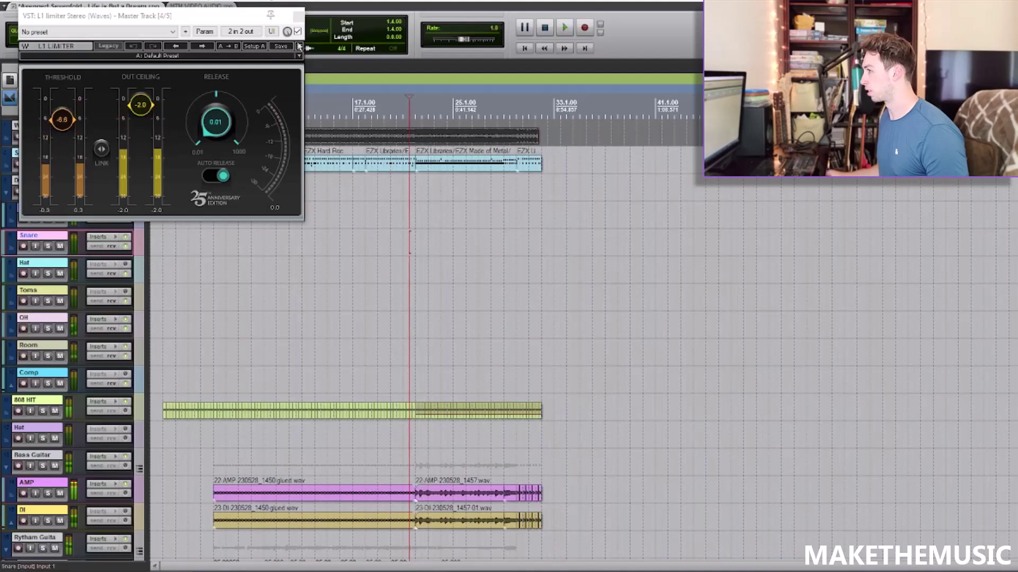
click(298, 16)
Examine Ozone 10 Elements on the master track, including its Tone Match curve, during a short playback.
click(58, 1)
click(86, 37)
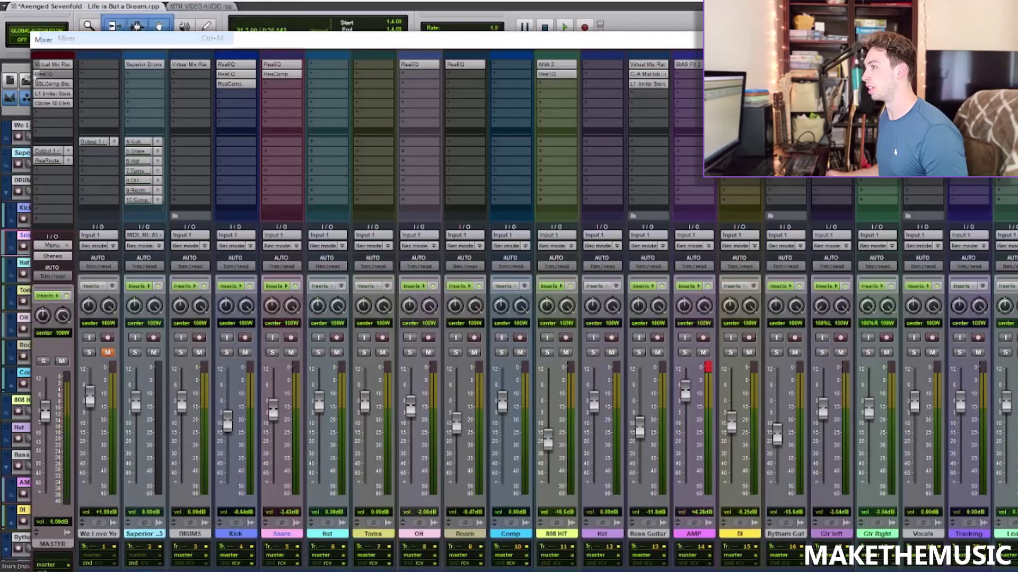
click(40, 104)
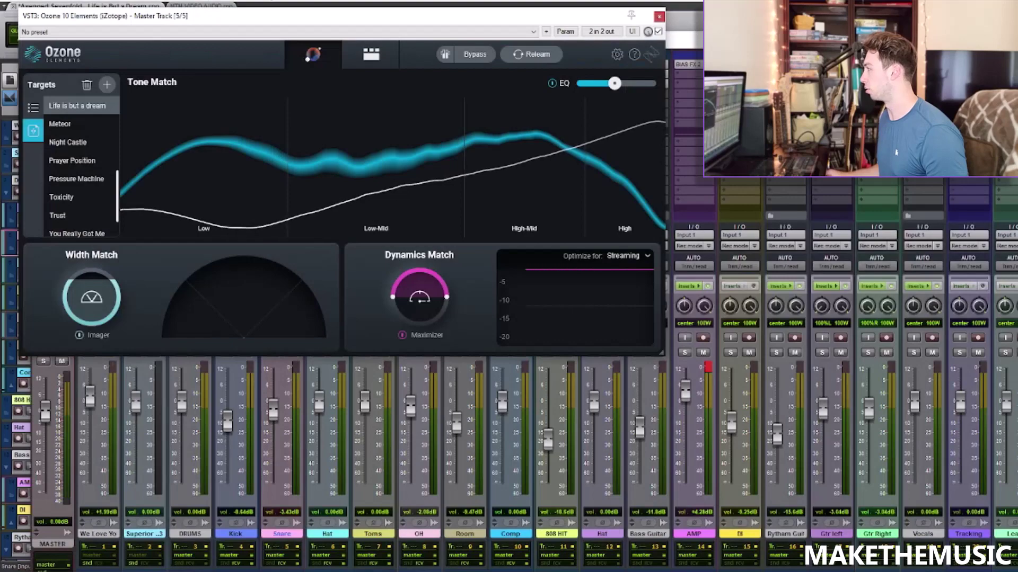
key(ctrl+m)
key(space)
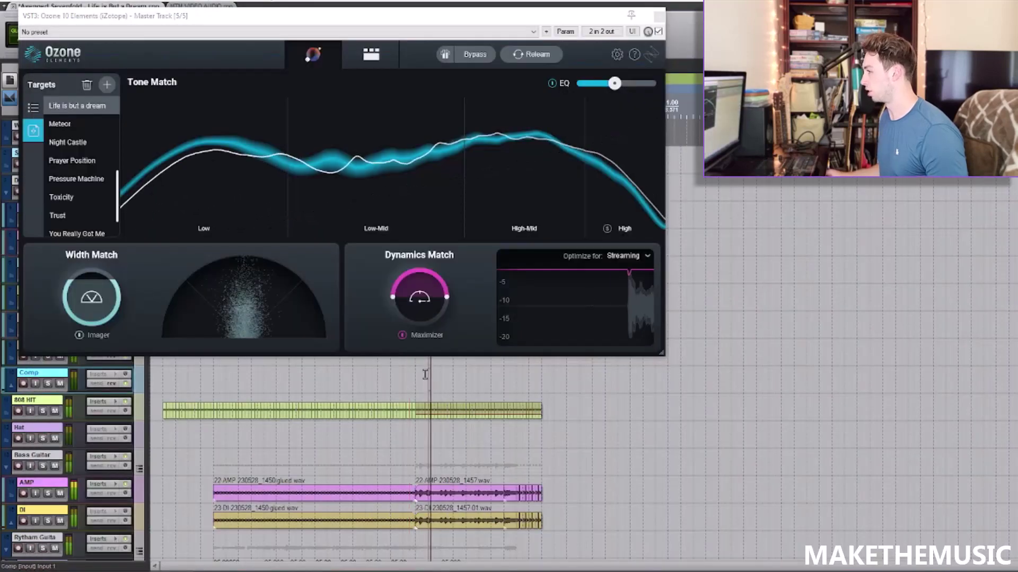
key(space)
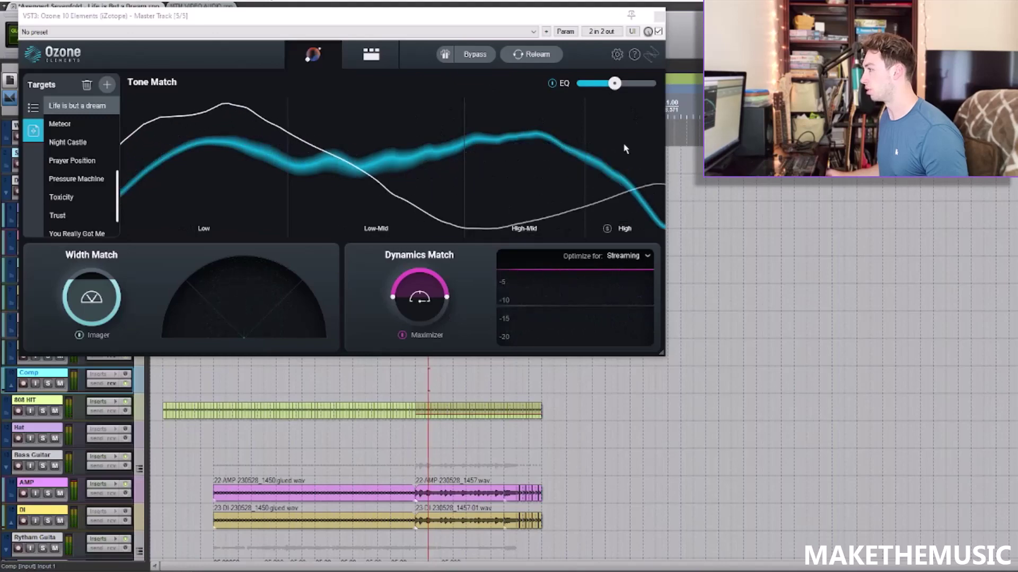
click(657, 9)
Play the song and compare the mix with the master track's effects bypassed and re-enabled, and close the mixer.
click(42, 1)
click(64, 38)
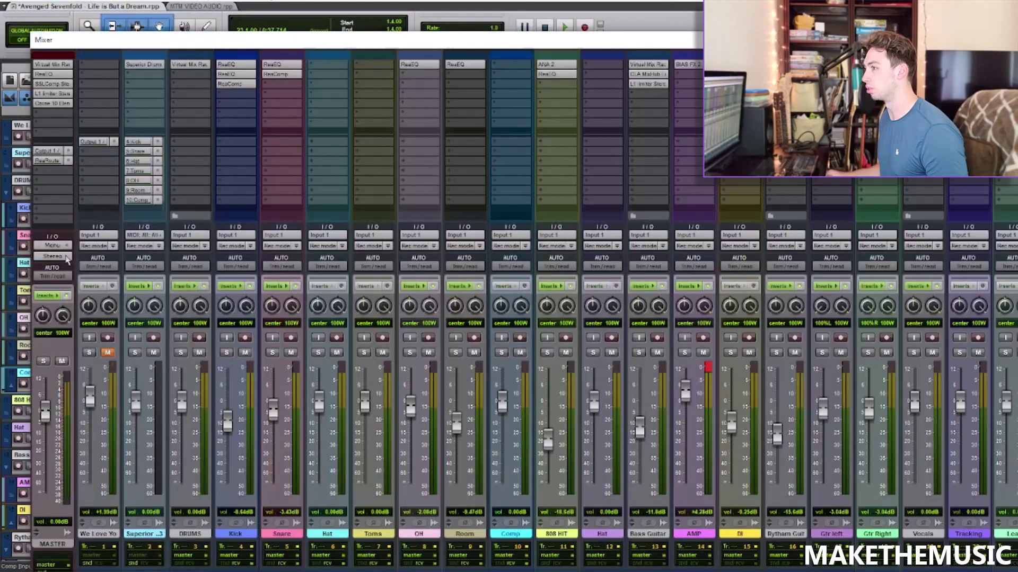
click(65, 297)
key(space)
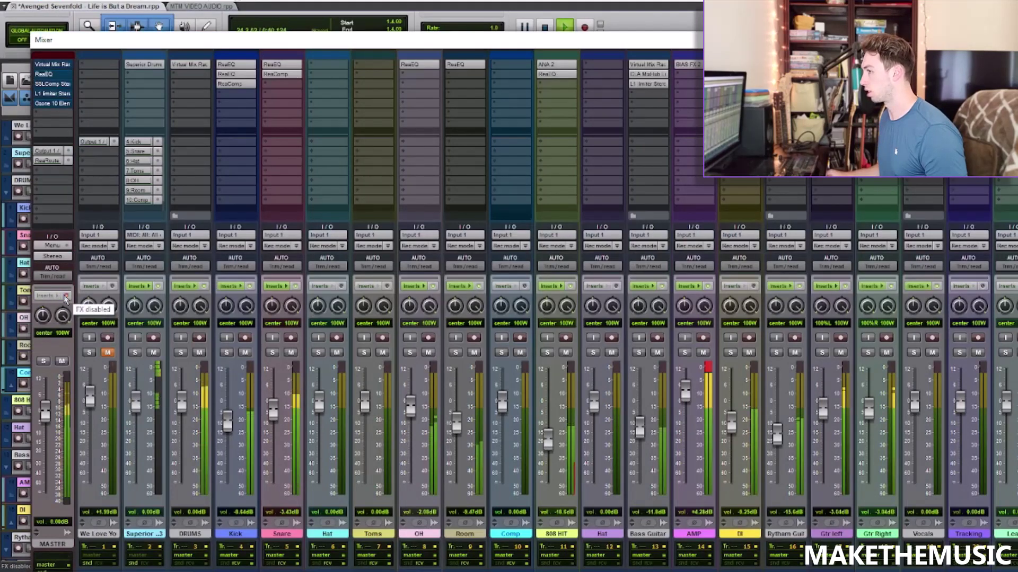
click(65, 297)
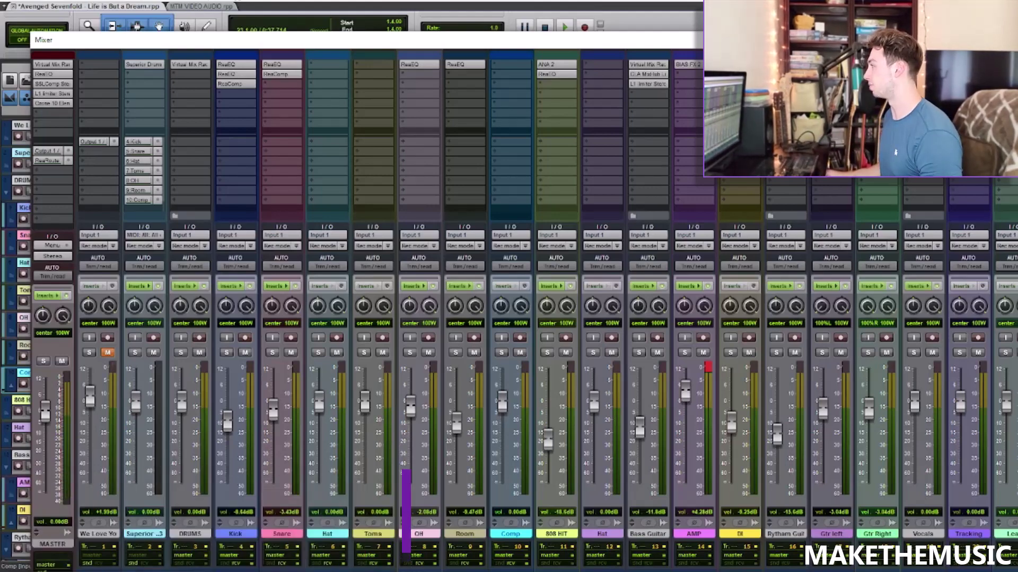
key(ctrl+m)
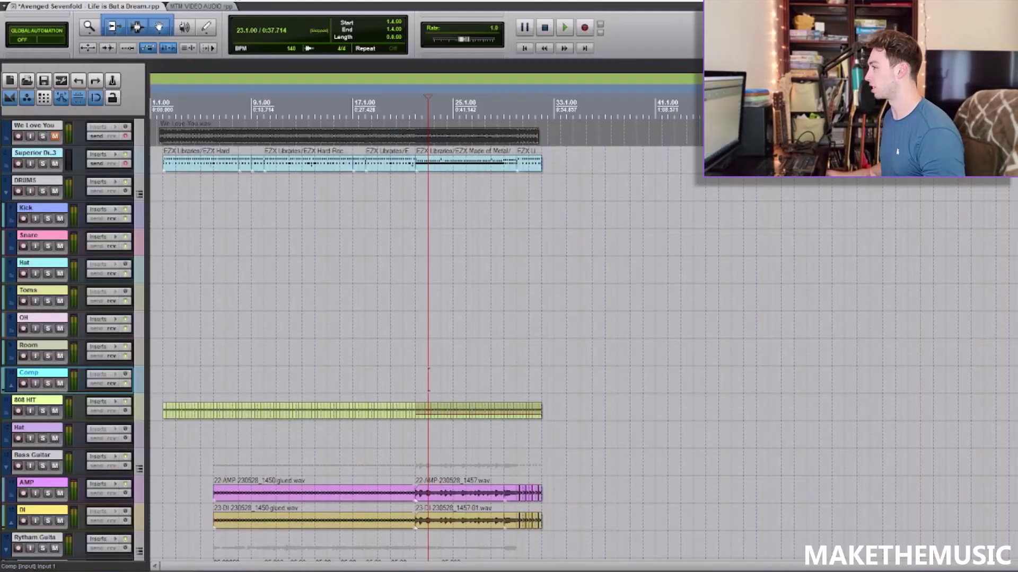
Open the Superior Drummer 3 instrument and view the alternative models available for the kick drum.
scroll(342, 223, down, 2)
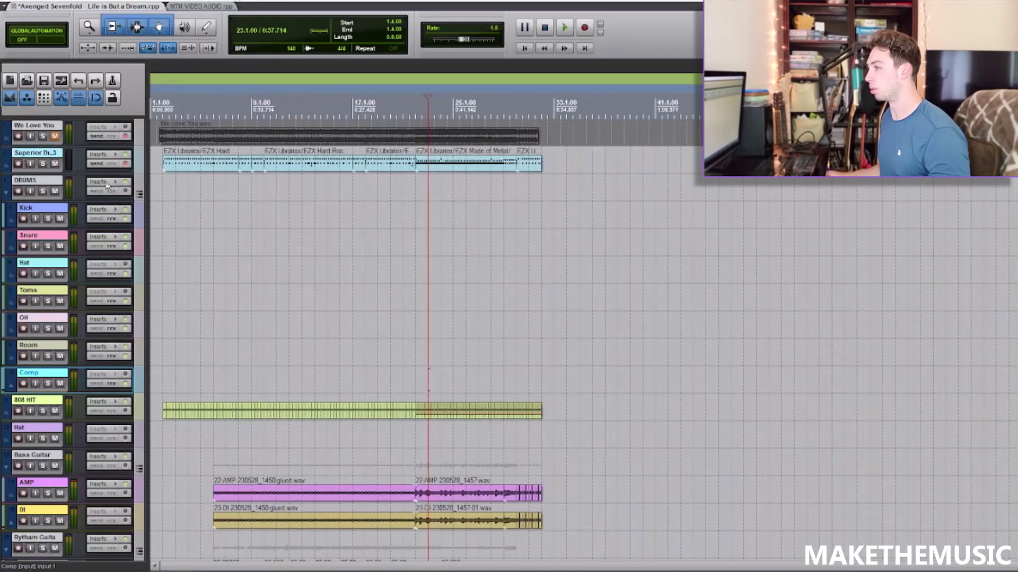
click(101, 155)
drag(544, 63, 485, 63)
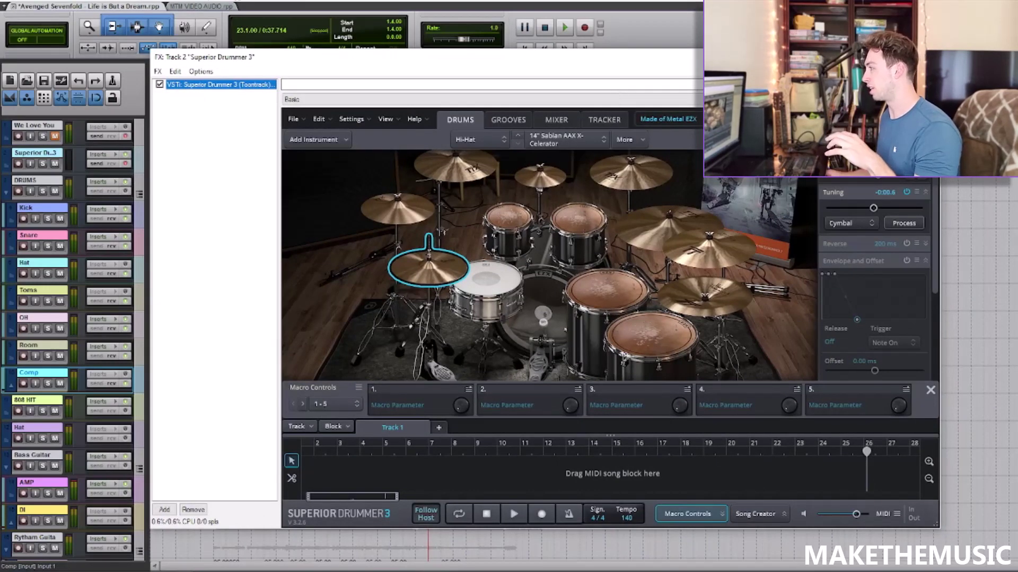
right_click(548, 284)
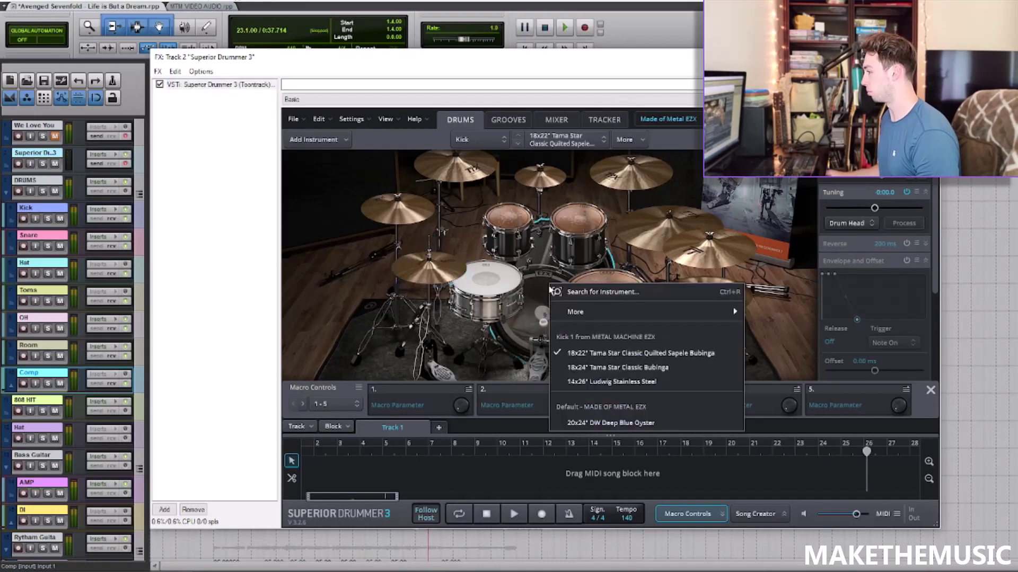
click(684, 71)
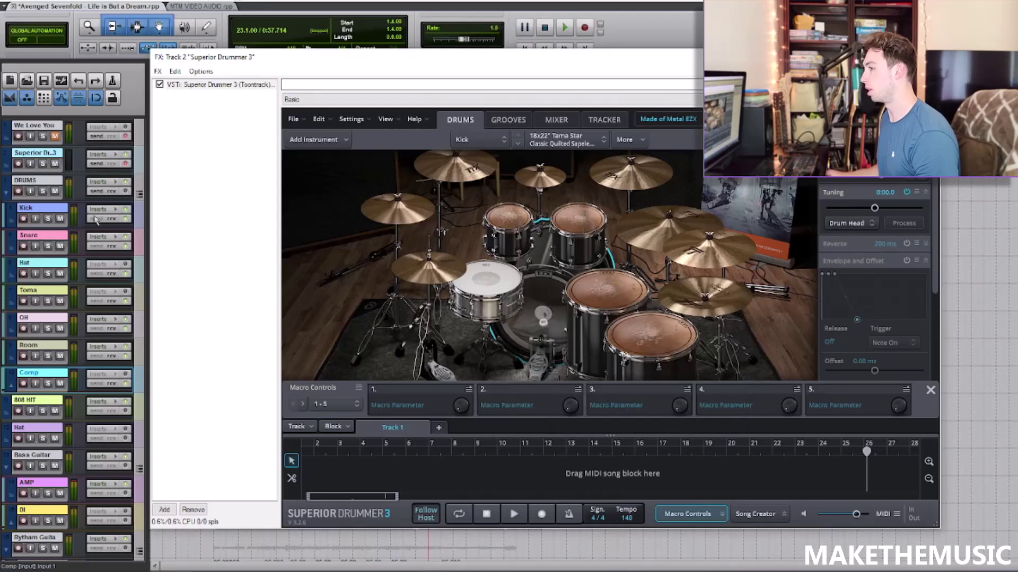
View the alternative snare and hi-hat models in the drum kit, and close Superior Drummer 3.
click(496, 283)
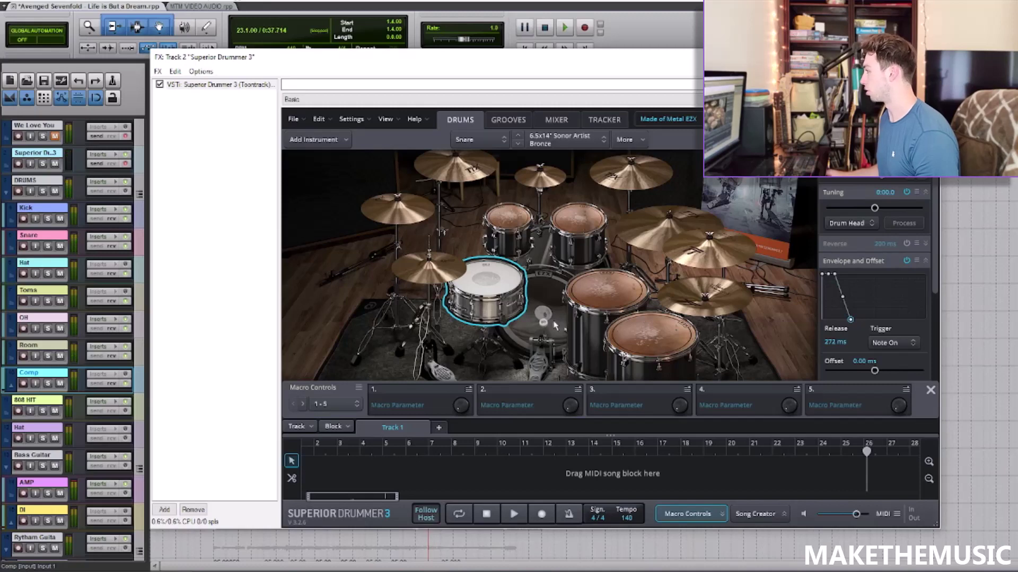
right_click(502, 293)
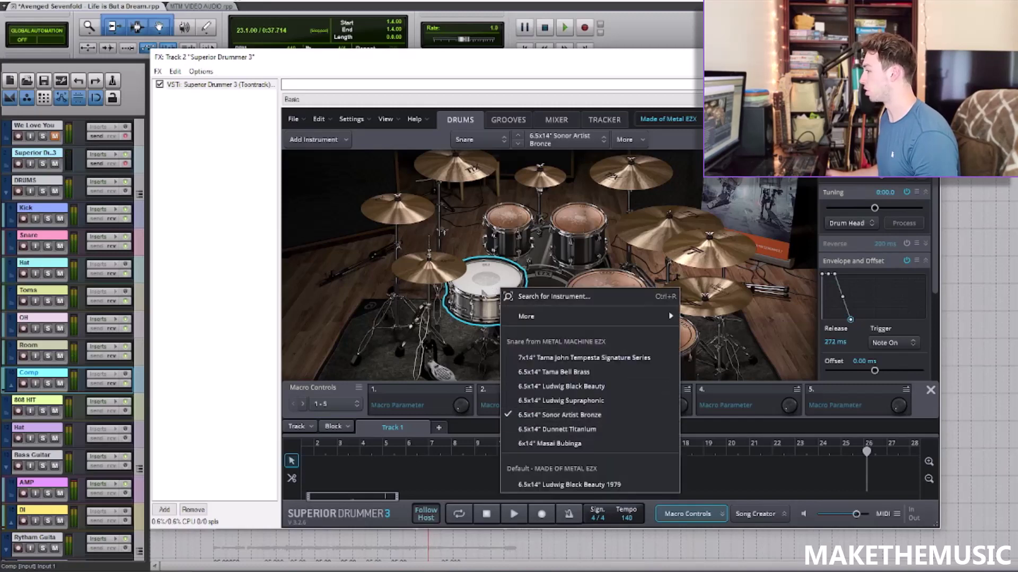
click(483, 292)
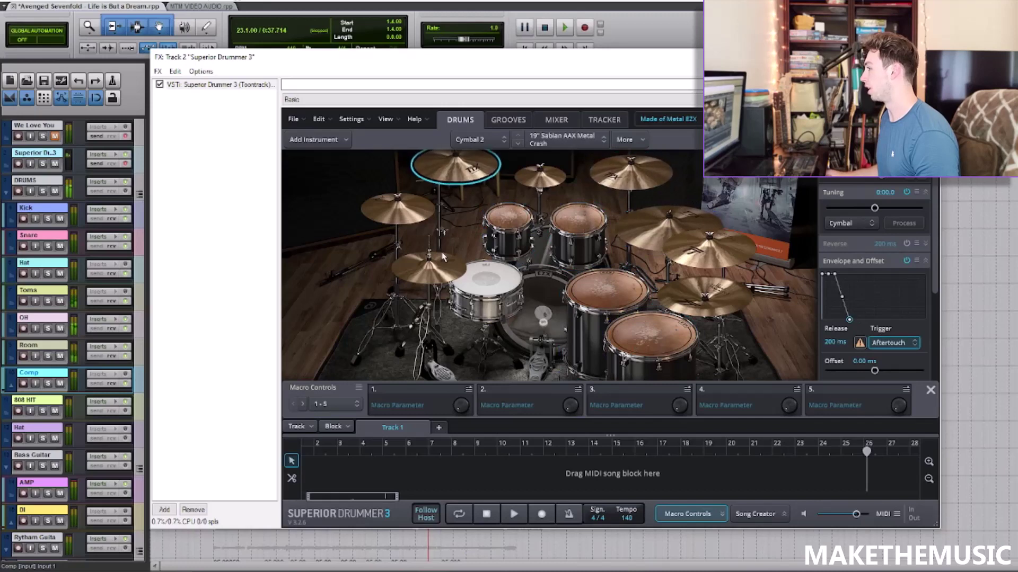
right_click(435, 269)
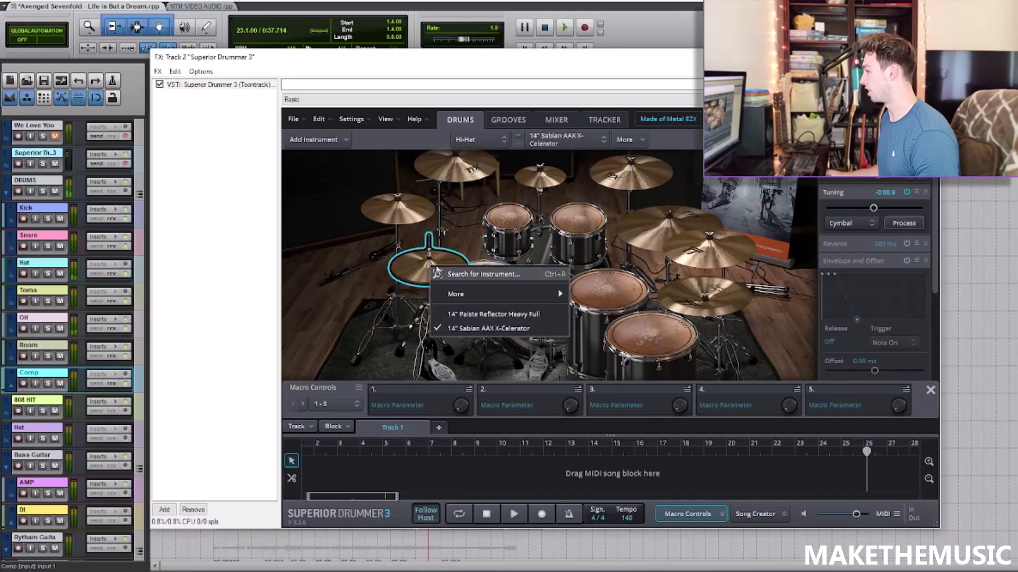
click(639, 65)
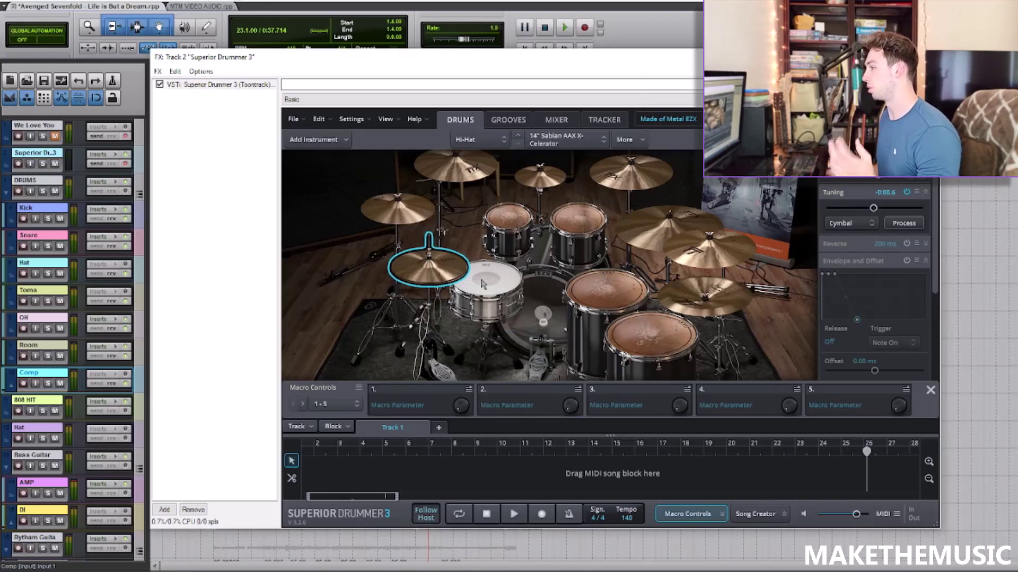
key(Escape)
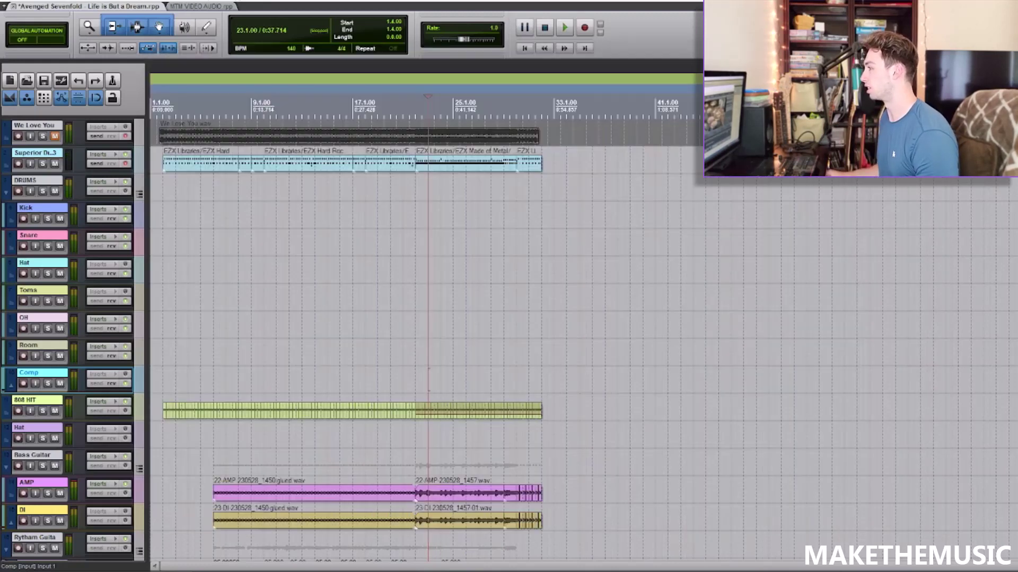
Solo the DRUMS folder with its child tracks and compare their sound with effects bypassed and enabled during playback.
click(139, 186)
double_click(139, 187)
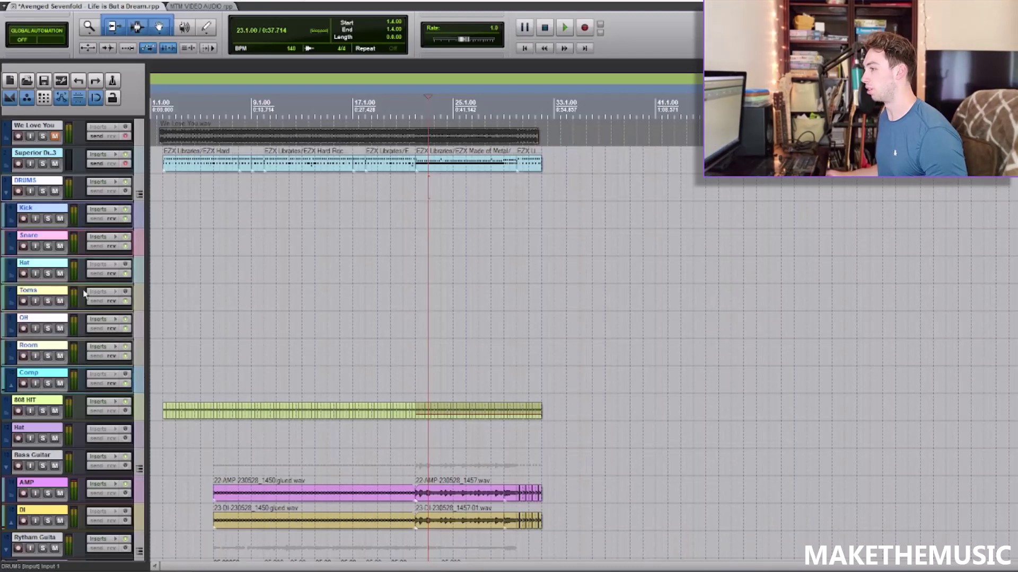
click(44, 190)
key(space)
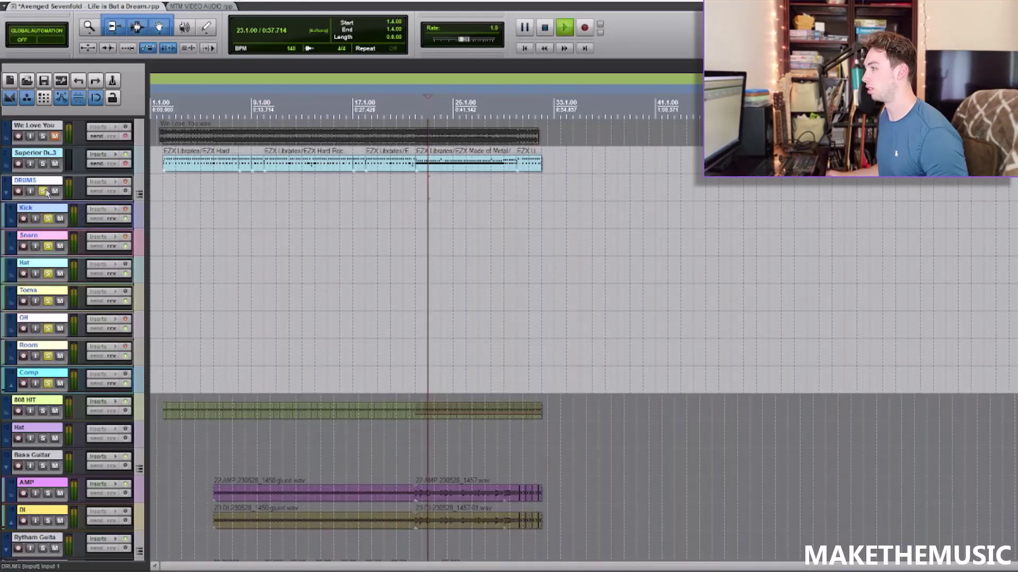
click(125, 184)
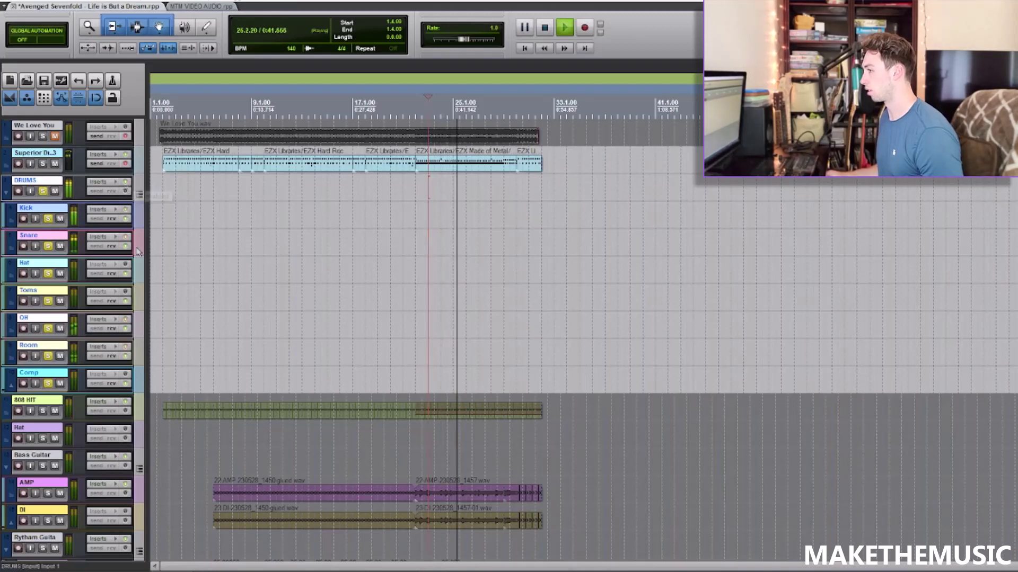
click(169, 235)
key(space)
Unsolo the tracks from Kick to Comp and select the DRUMS folder track.
click(143, 367)
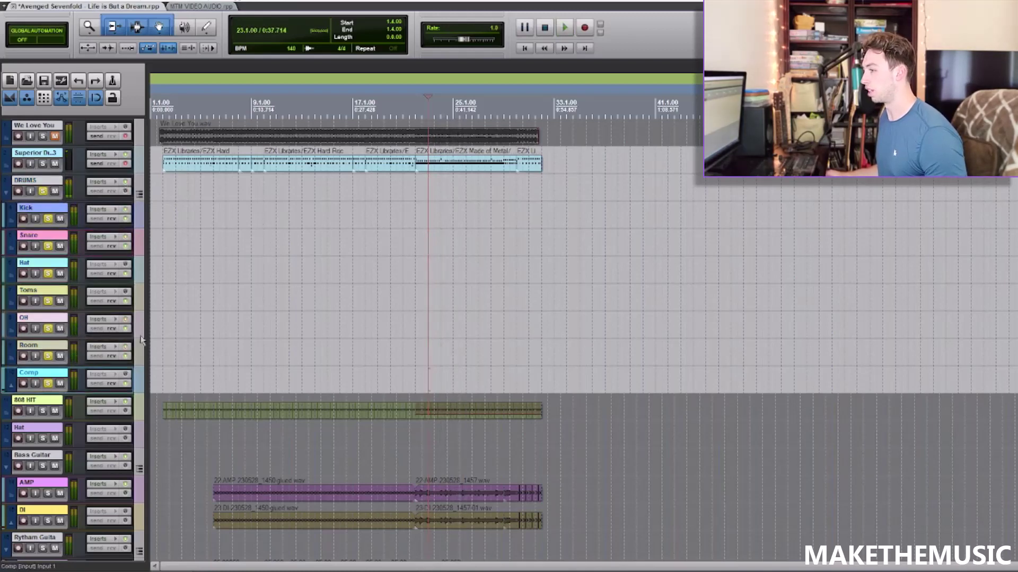
shift+click(134, 222)
click(47, 219)
click(104, 184)
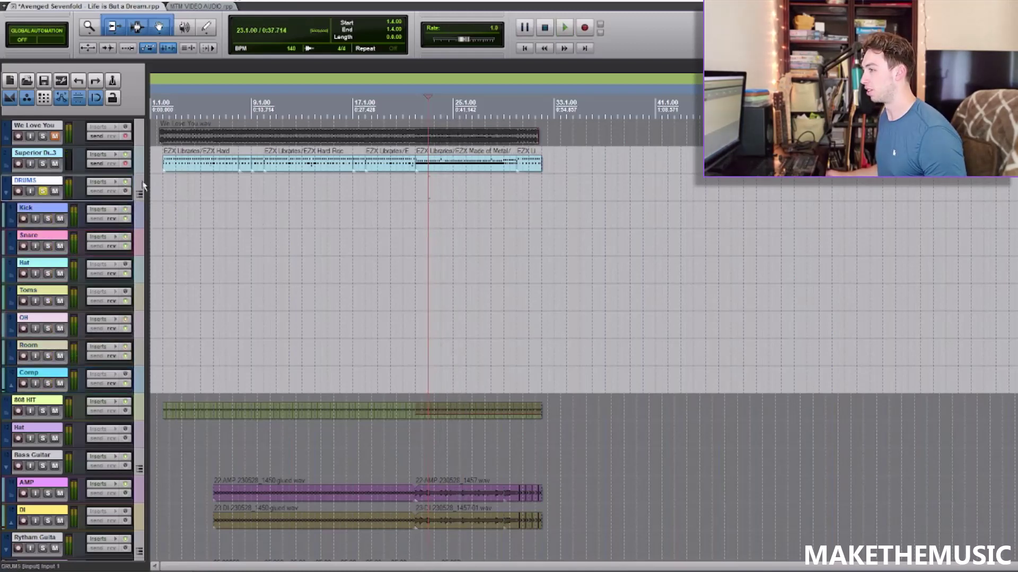
Open the DRUMS folder's Virtual Mix Rack, watch its module meters during playback, and close it.
click(104, 184)
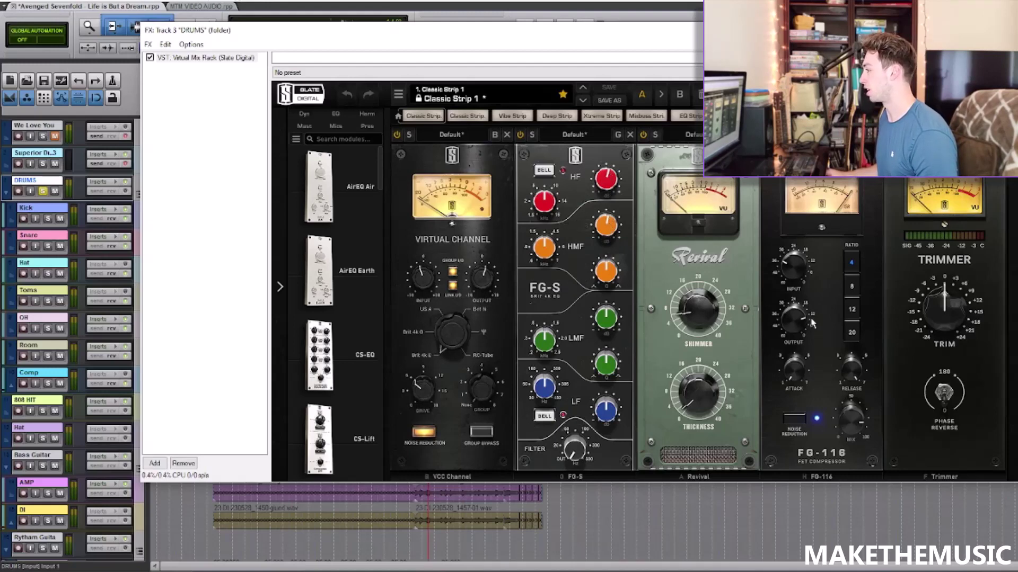
drag(493, 30, 502, 179)
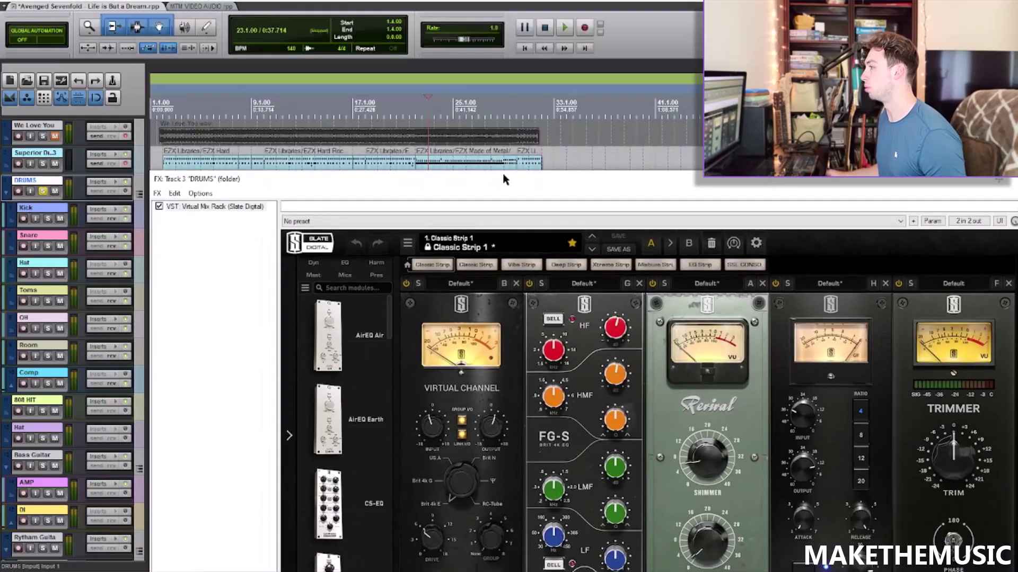
key(space)
drag(609, 177, 593, 88)
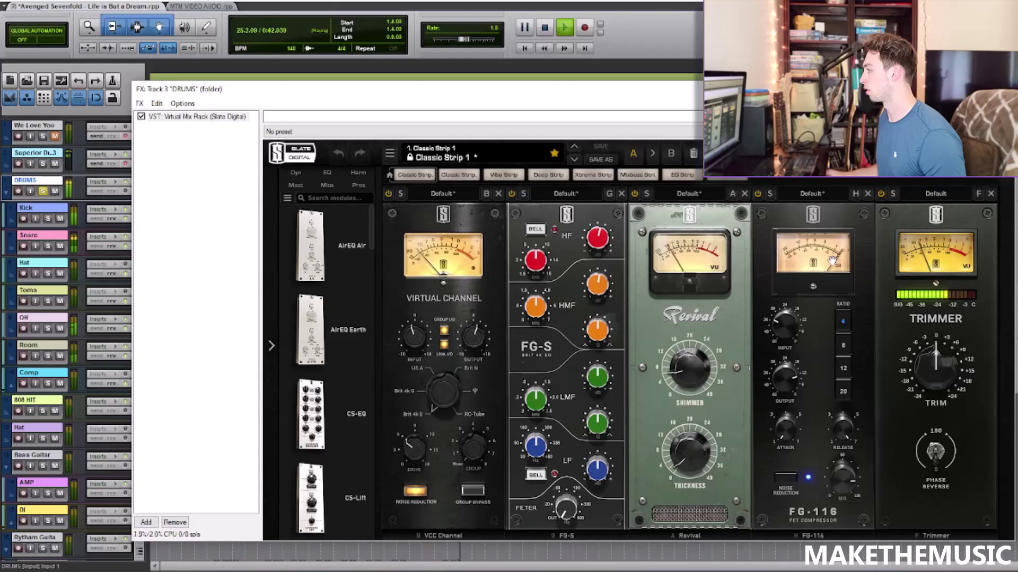
key(space)
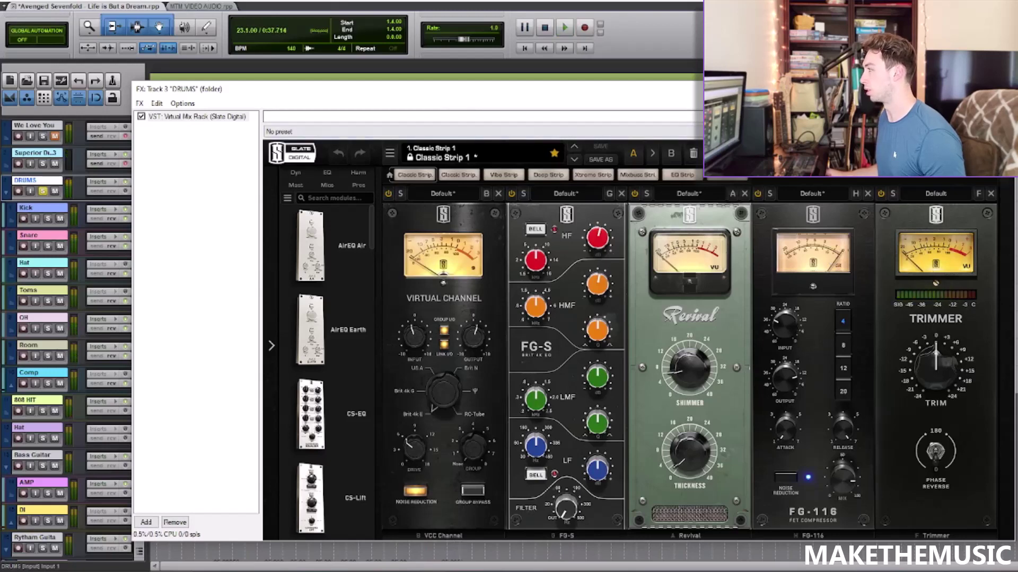
click(1003, 89)
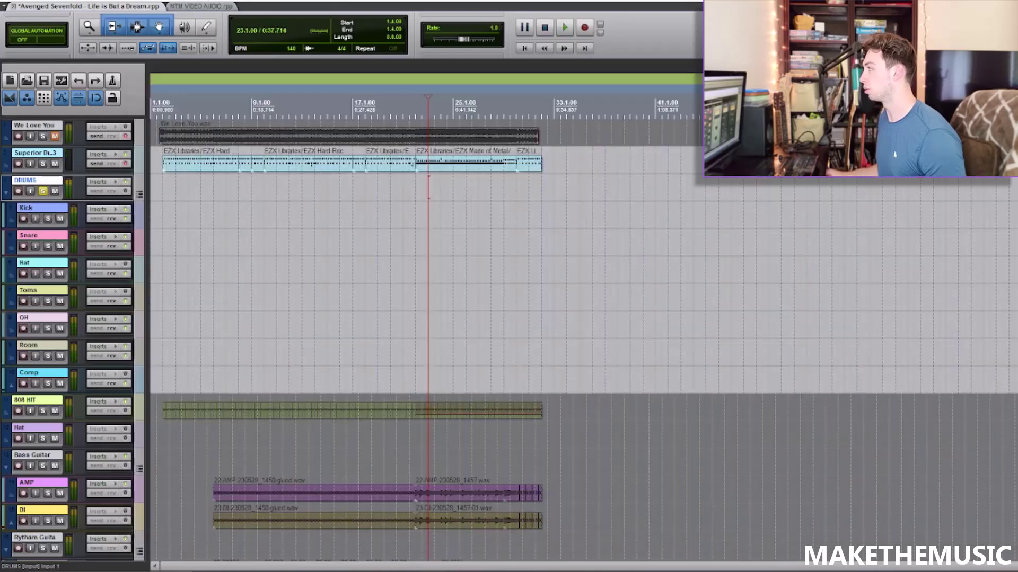
Open the Kick track's effects chain and examine the curves of its two ReaEQ instances.
click(97, 211)
click(299, 75)
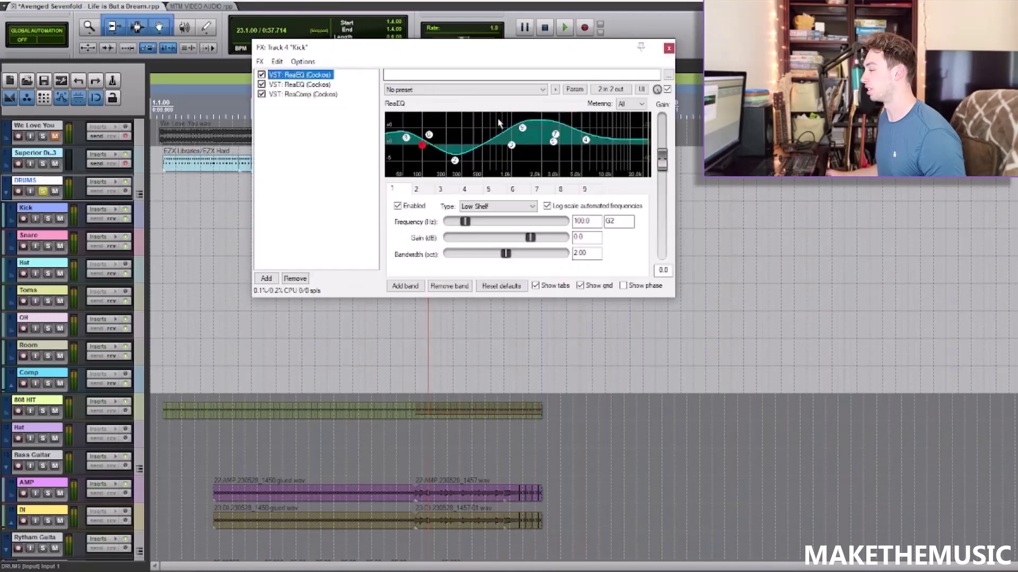
mouse_move(410, 145)
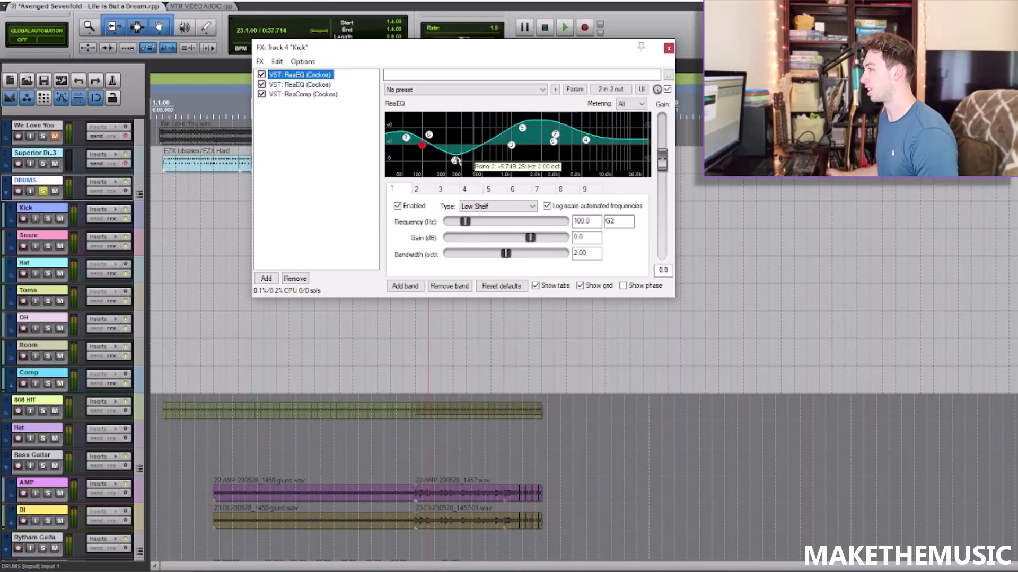
click(312, 86)
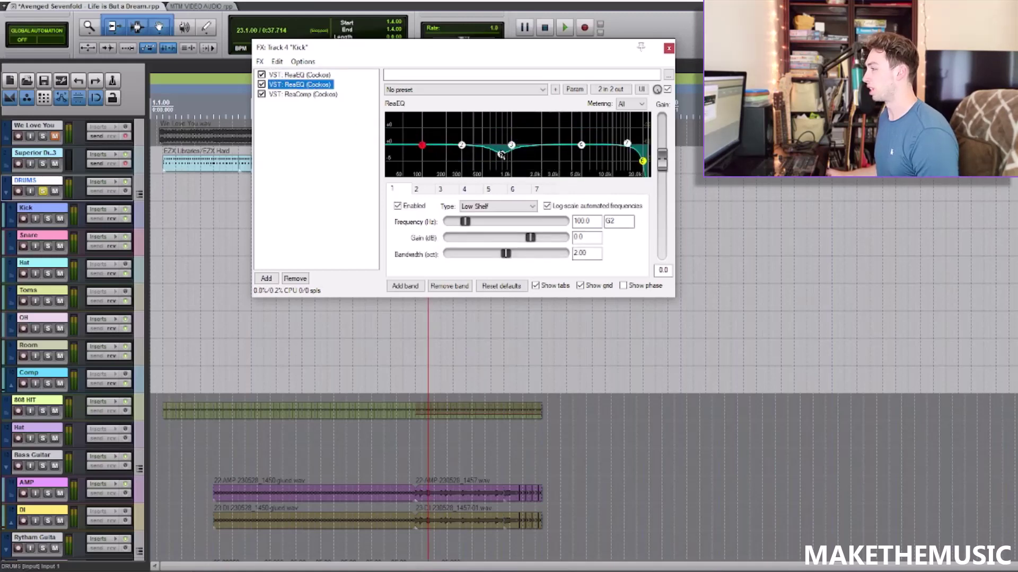
mouse_move(644, 163)
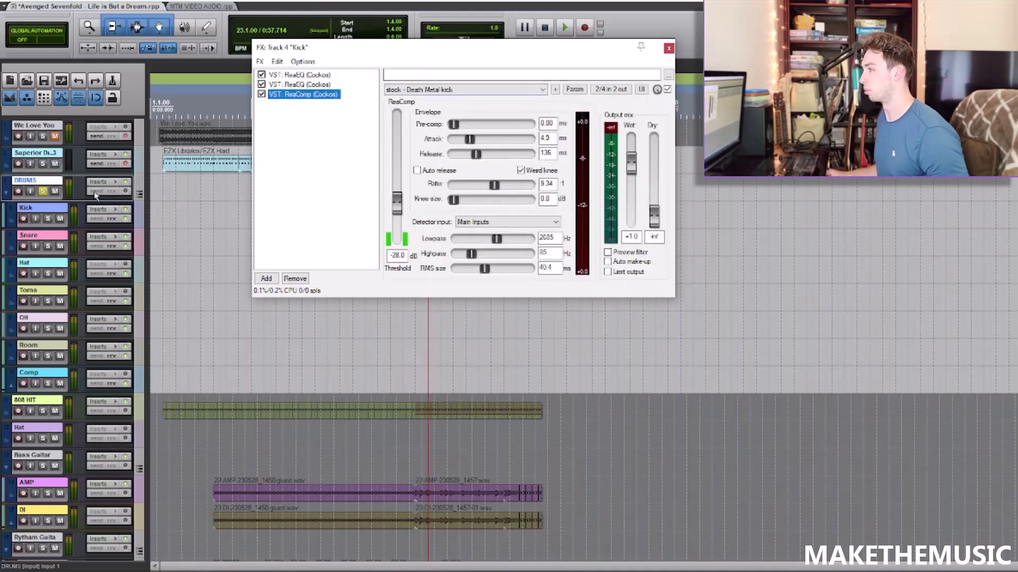
Solo the Kick track and compare its sound with both ReaEQs and ReaComp bypassed and enabled during playback.
drag(376, 51, 597, 62)
key(space)
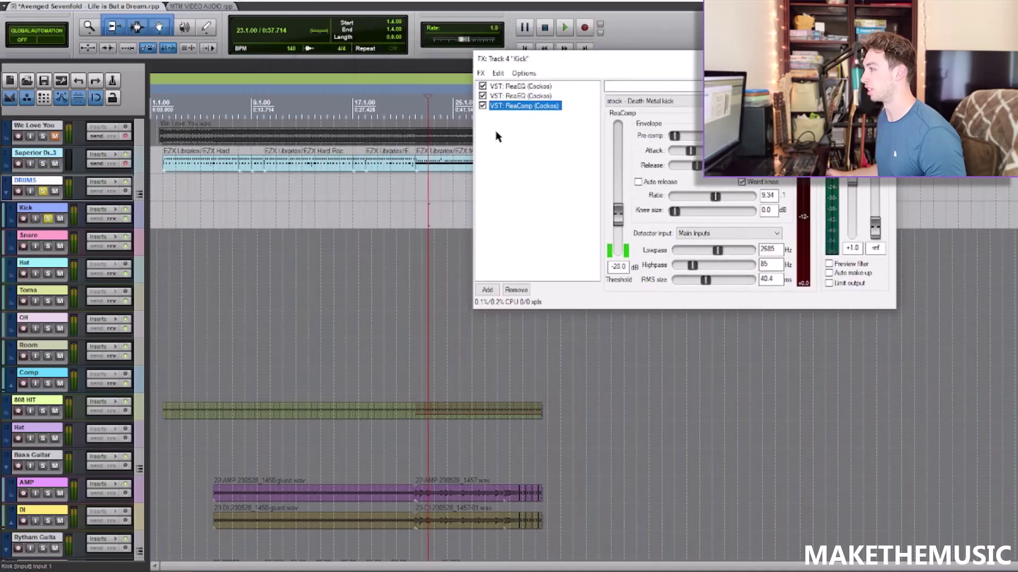
click(482, 106)
click(483, 96)
click(482, 86)
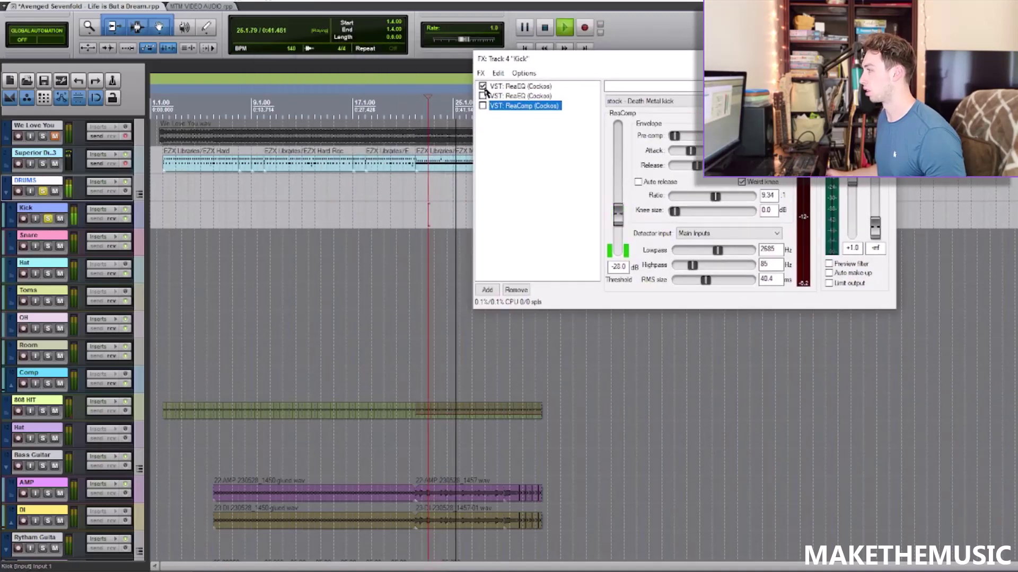
click(483, 86)
click(482, 96)
click(483, 105)
key(space)
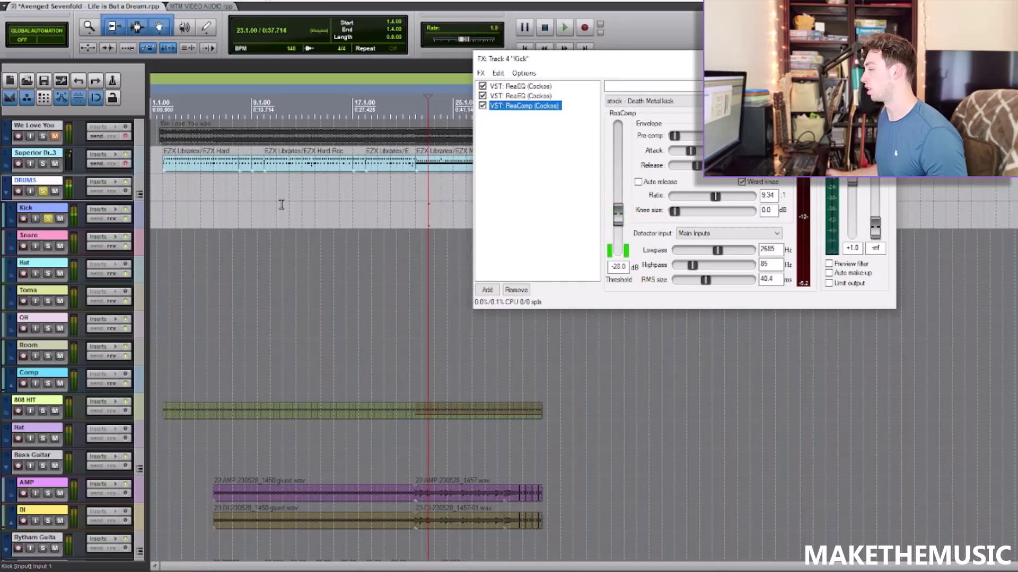
Place the edit cursor at measure 5 and listen to the soloed Kick track from there.
click(202, 198)
scroll(202, 198, up, 2)
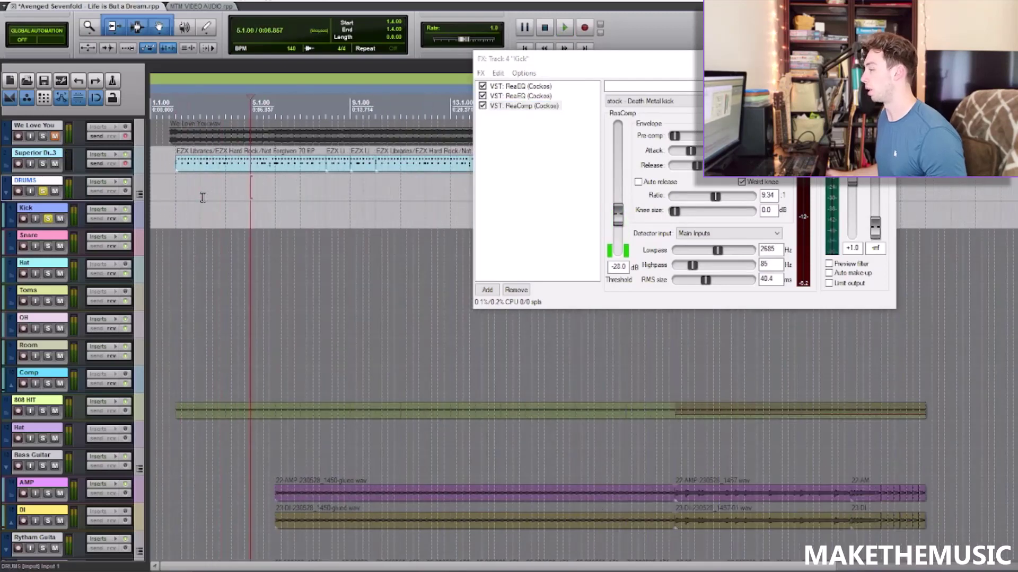
key(space)
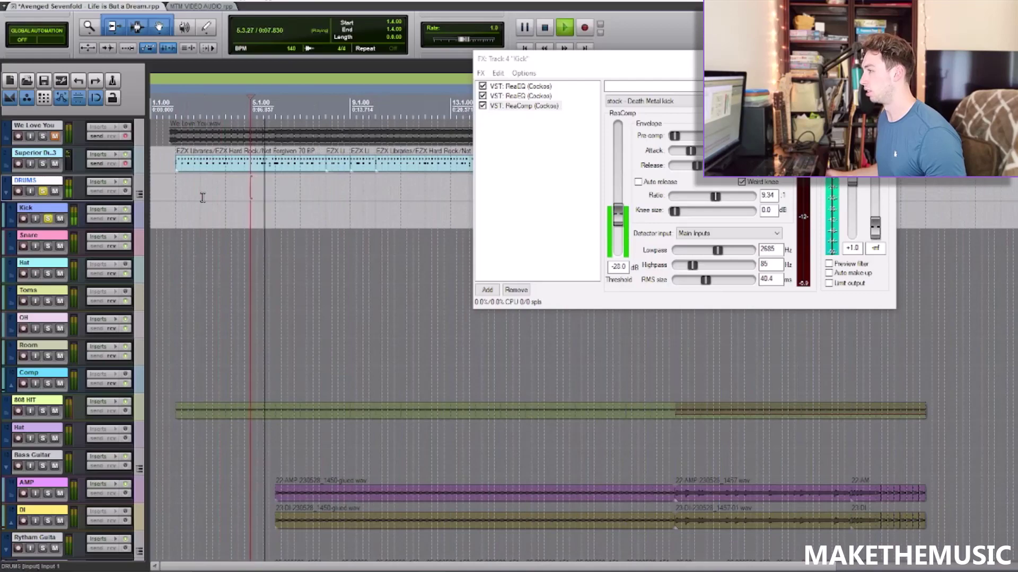
key(space)
Unsolo the Kick and compare the We Love You reference with the DRUMS folder by soloing each from measure 5.
click(48, 218)
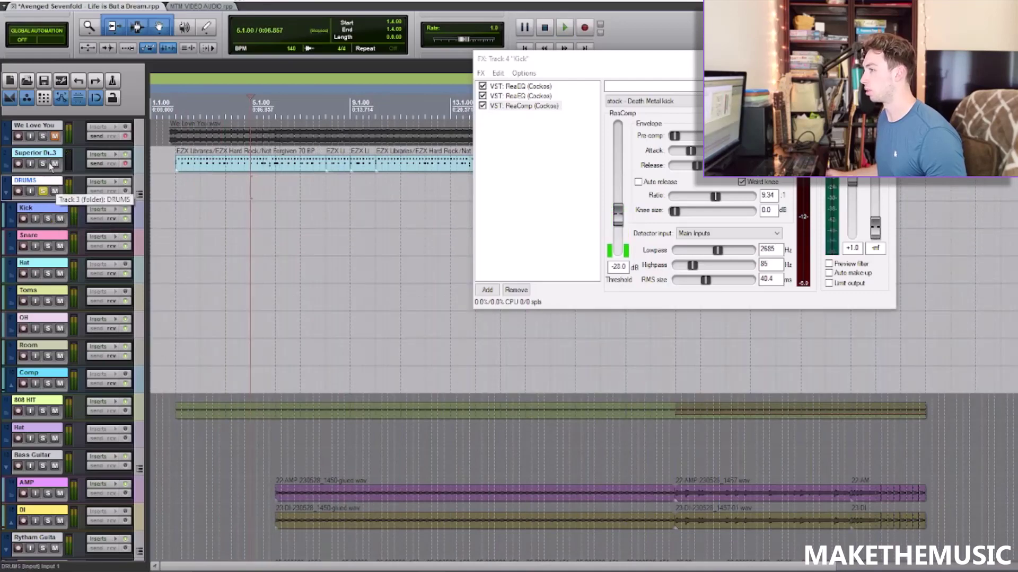
click(43, 191)
click(43, 136)
key(space)
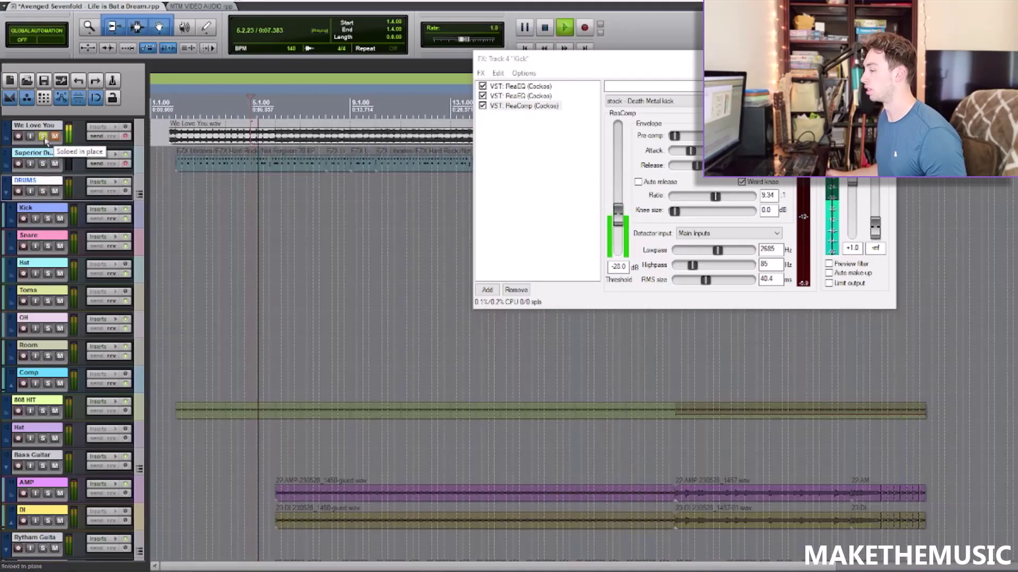
key(space)
click(42, 137)
click(45, 191)
key(space)
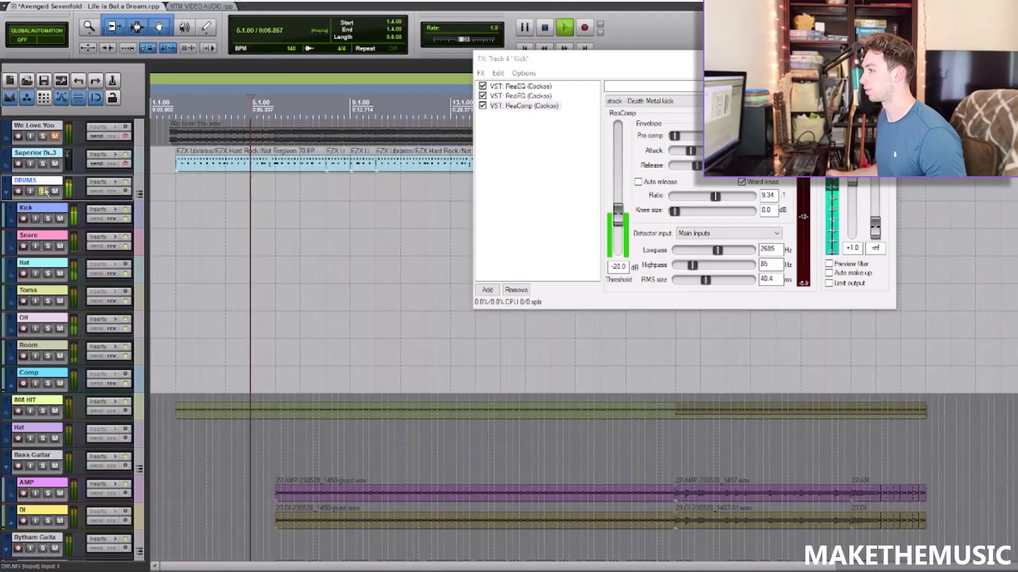
key(space)
scroll(300, 209, down, 2)
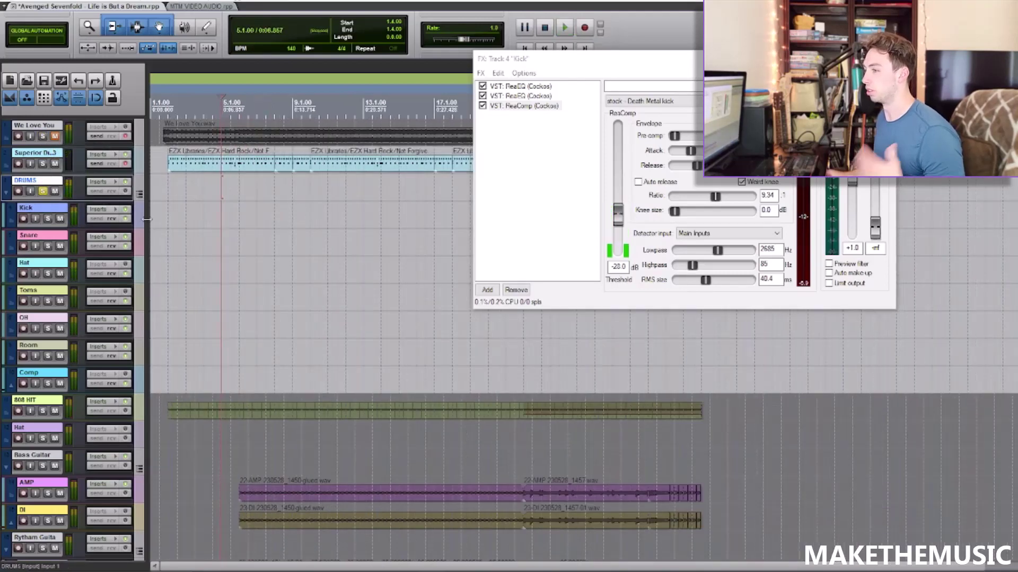
Open the Snare track's effects chain and listen to the soloed snare from measure 24.
click(94, 242)
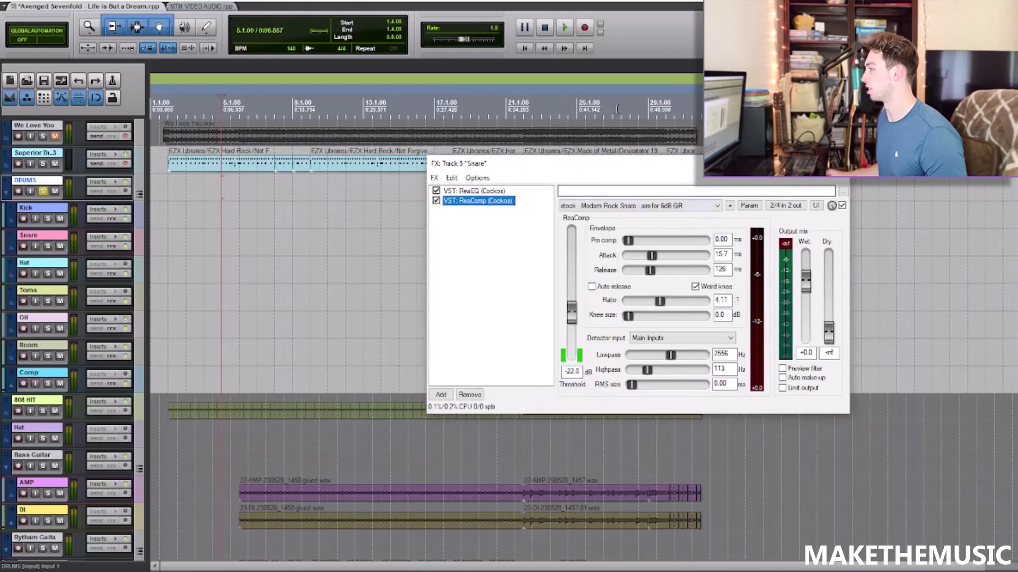
click(512, 232)
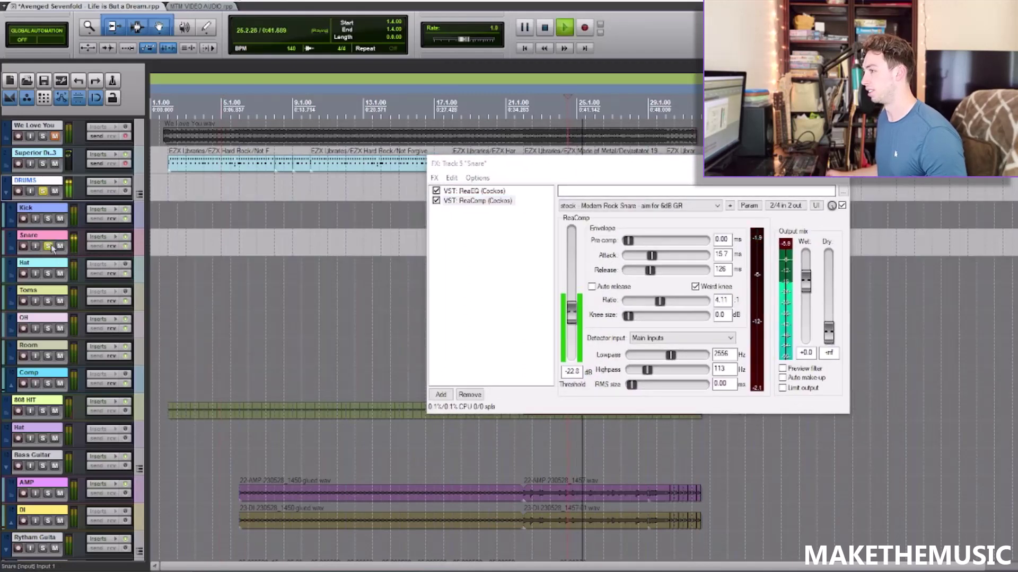
key(space)
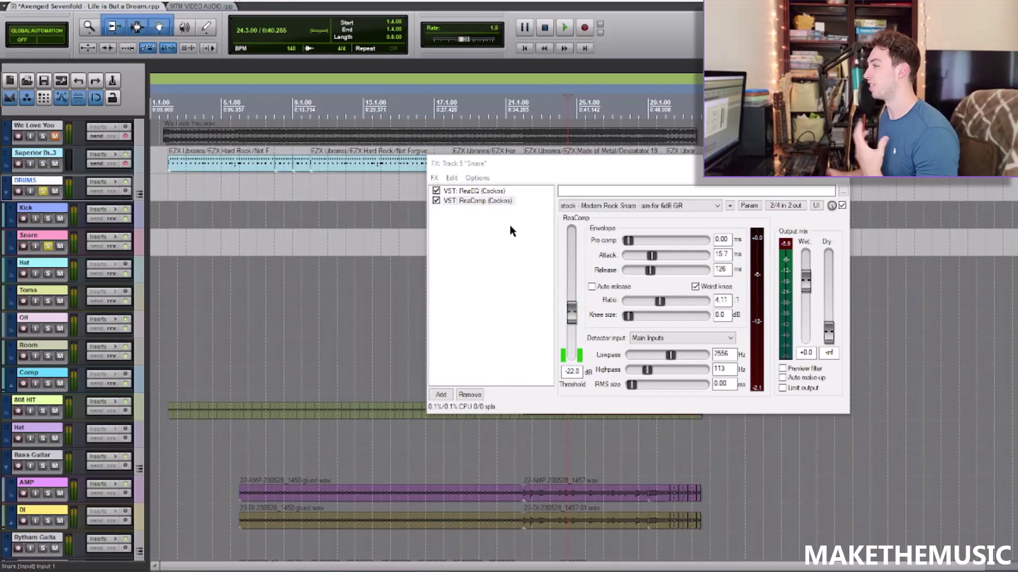
Compare the soloed snare with its ReaEQ and ReaComp bypassed and enabled during playback.
click(435, 191)
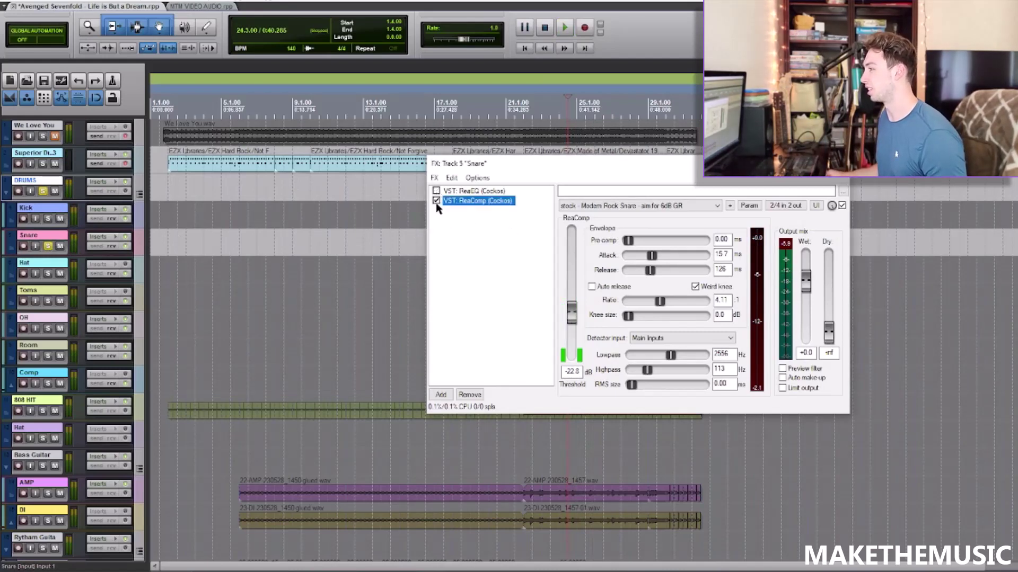
click(435, 201)
key(space)
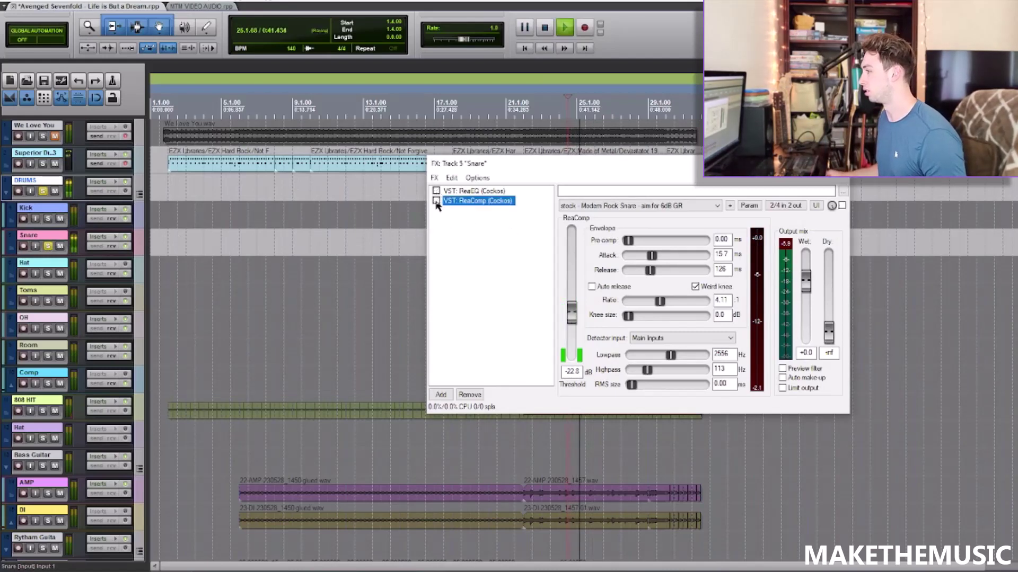
click(436, 201)
click(435, 191)
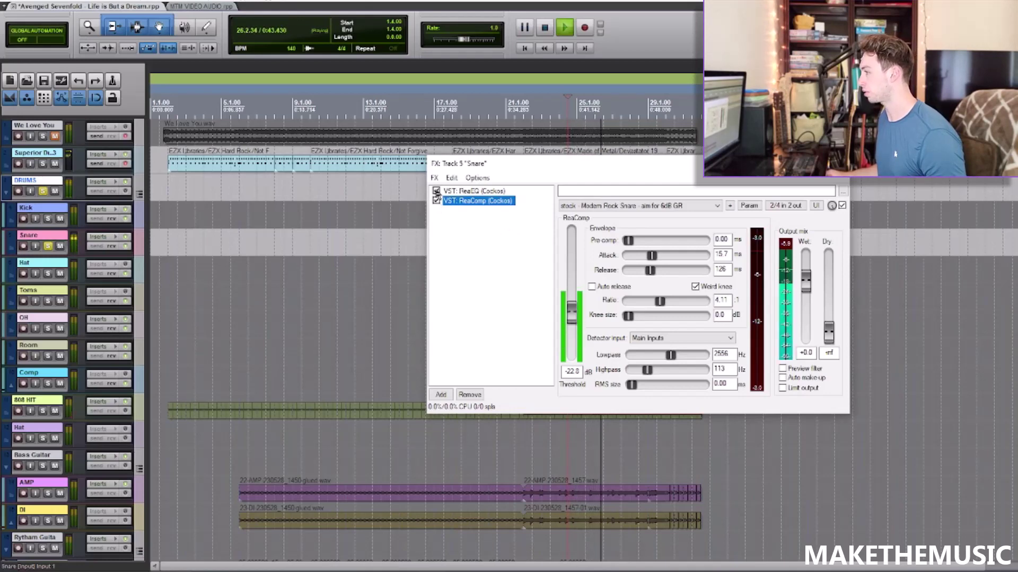
key(space)
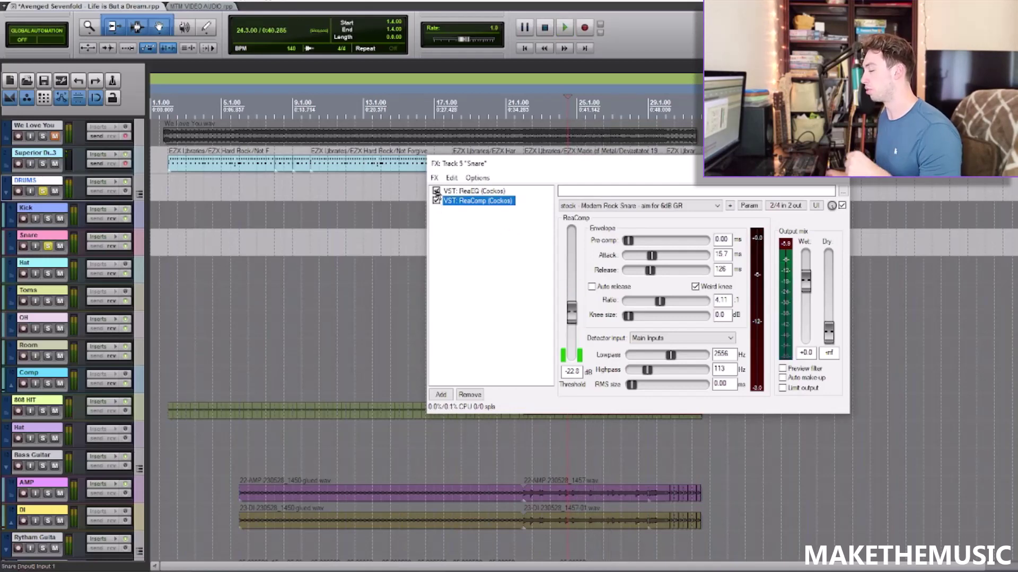
Examine the Snare track's ReaEQ curve, and watch its ReaComp gain reduction during playback.
click(477, 191)
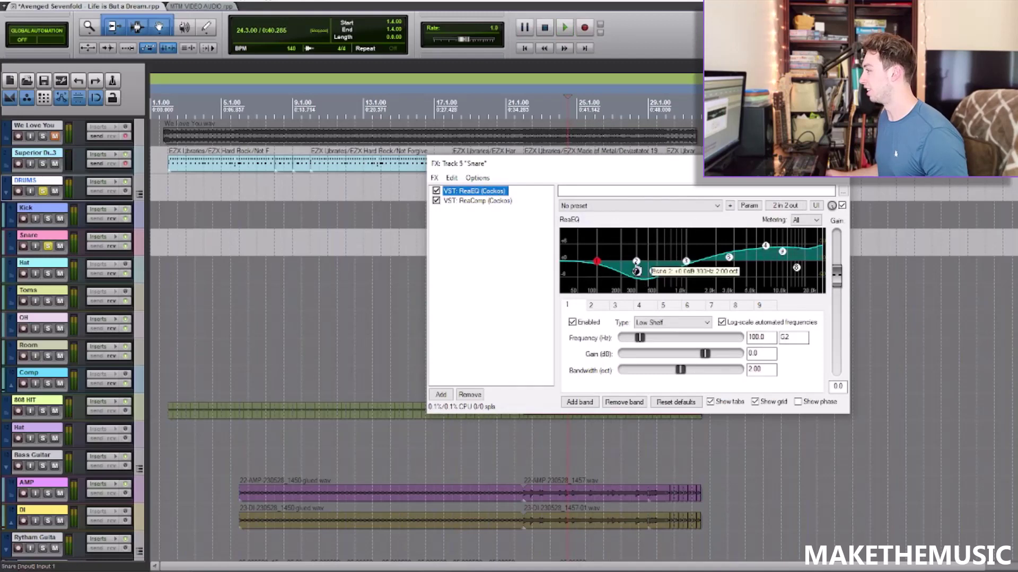
click(487, 201)
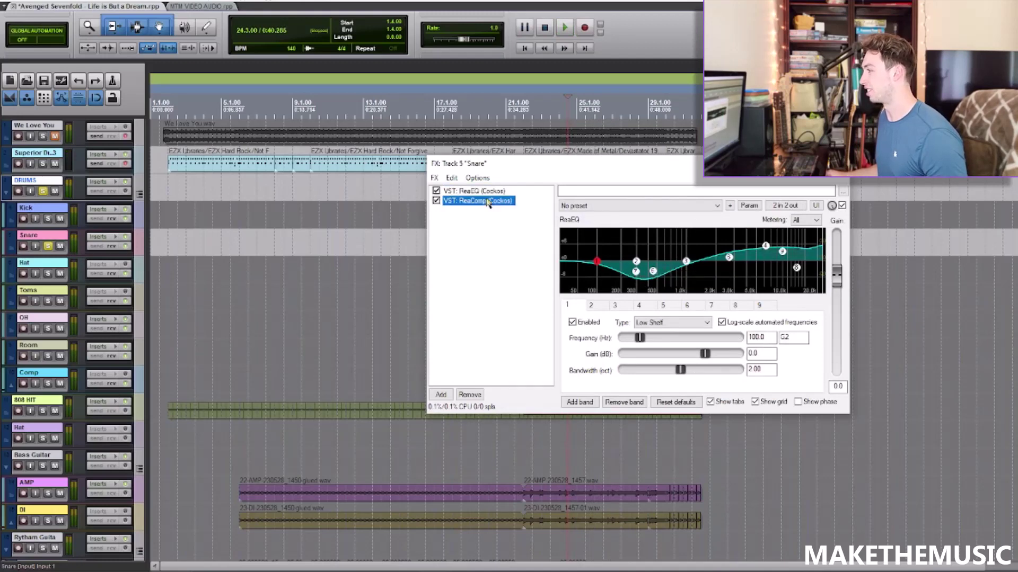
key(space)
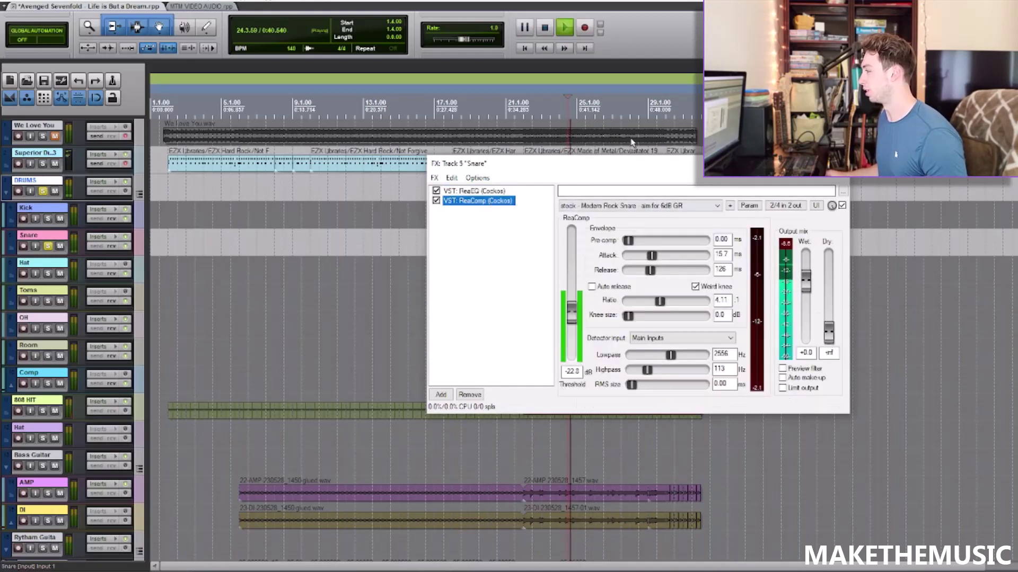
Close the snare effects, listen to the We Love You reference track soloed from measure 24, and clear the solo.
click(100, 195)
double_click(100, 194)
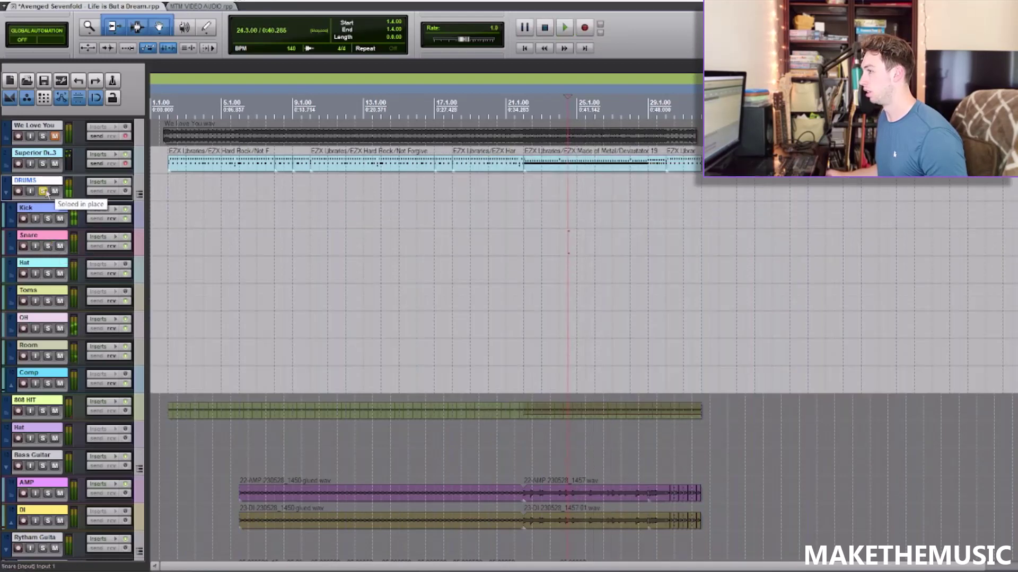
click(43, 136)
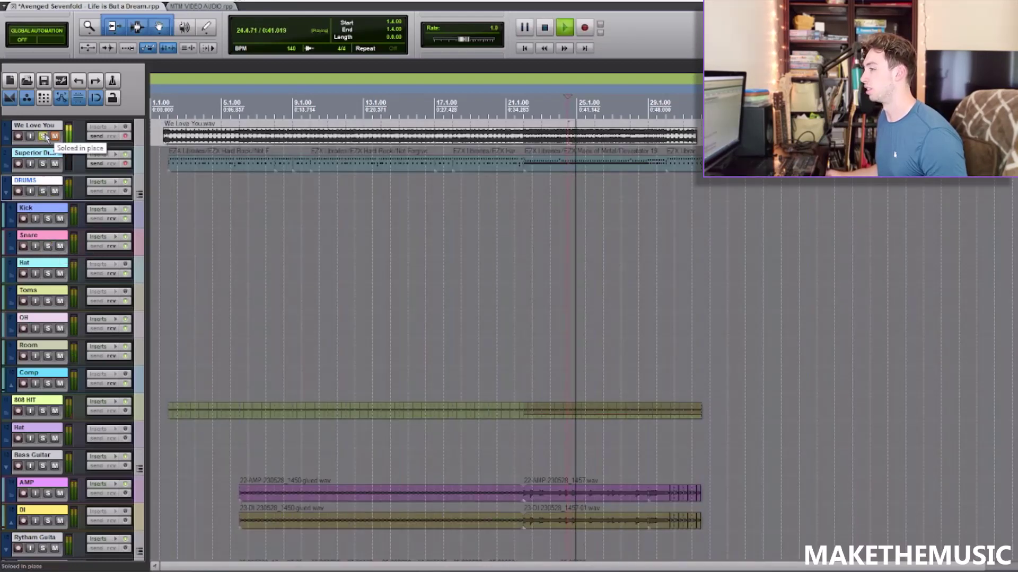
key(space)
click(43, 137)
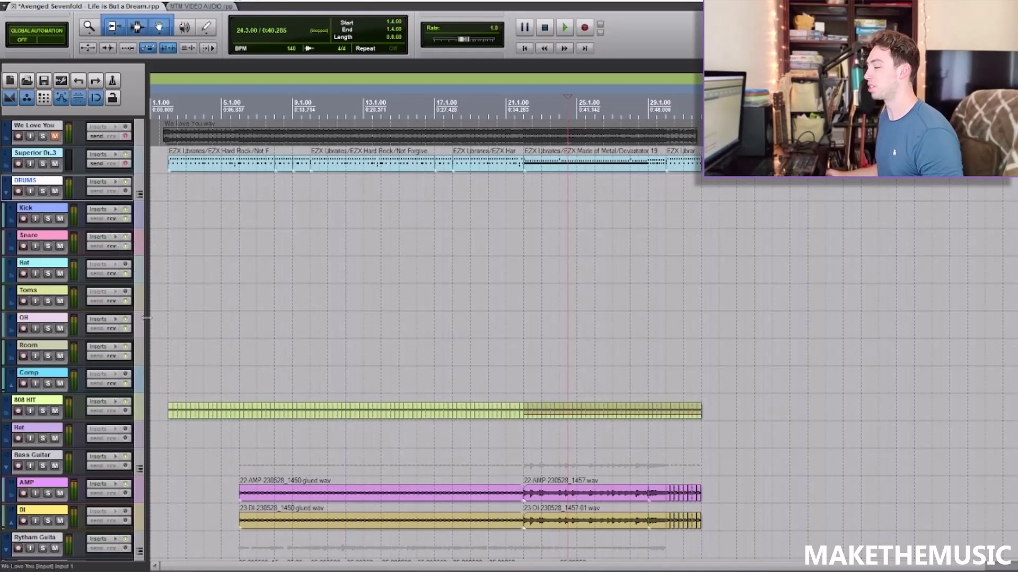
Examine the ReaEQ high-pass settings on the OH and Room tracks, closing each effects window.
click(108, 320)
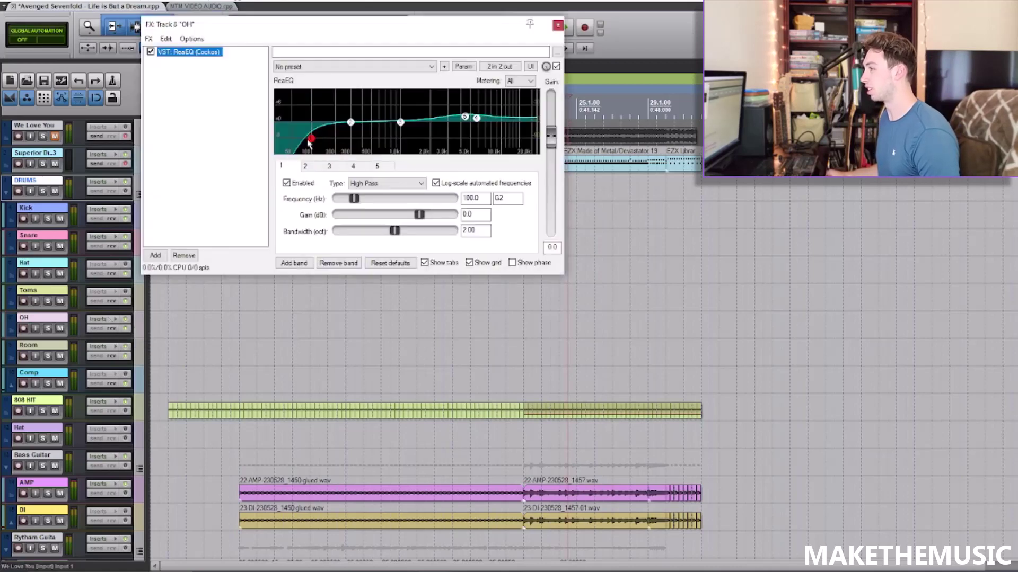
click(558, 26)
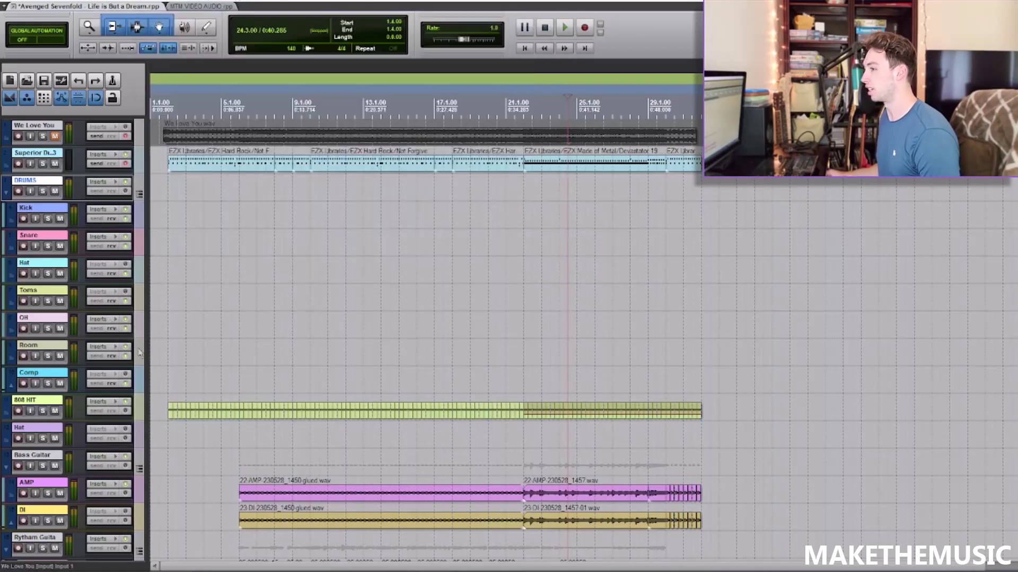
click(100, 346)
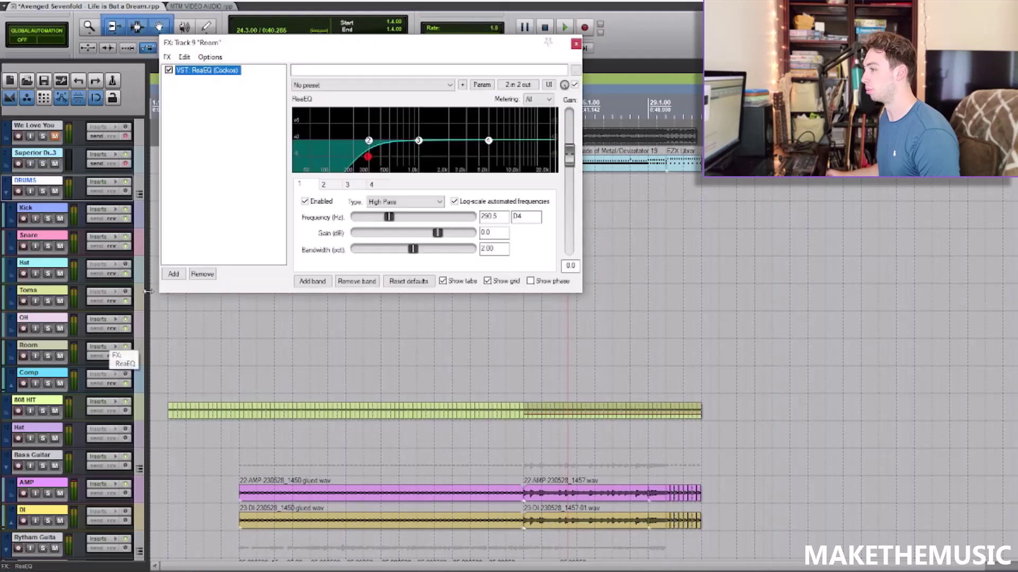
click(575, 45)
Listen to the soloed DRUMS folder from measure 24 and from around measure 12, and clear the solo.
click(42, 191)
key(space)
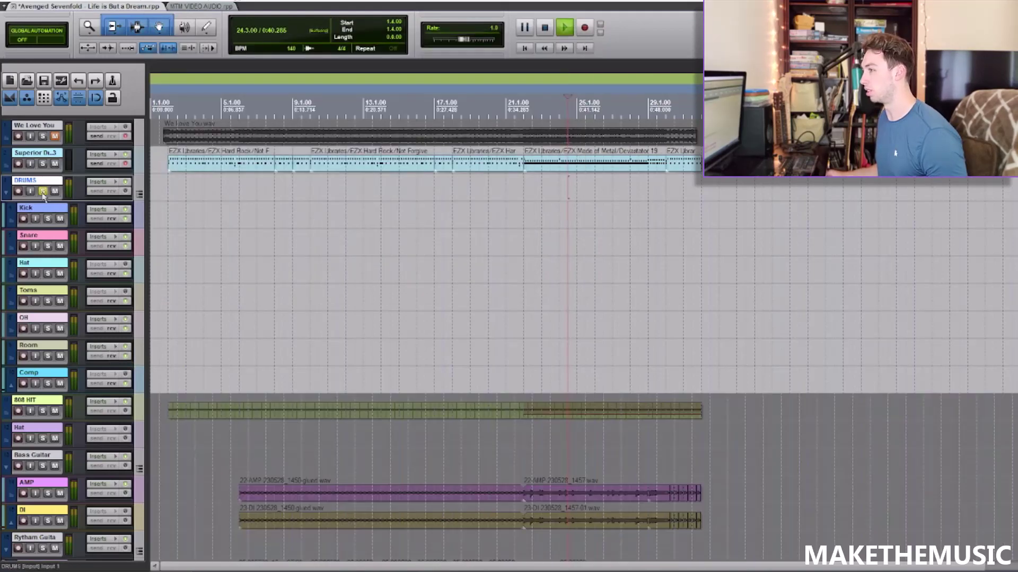
click(354, 204)
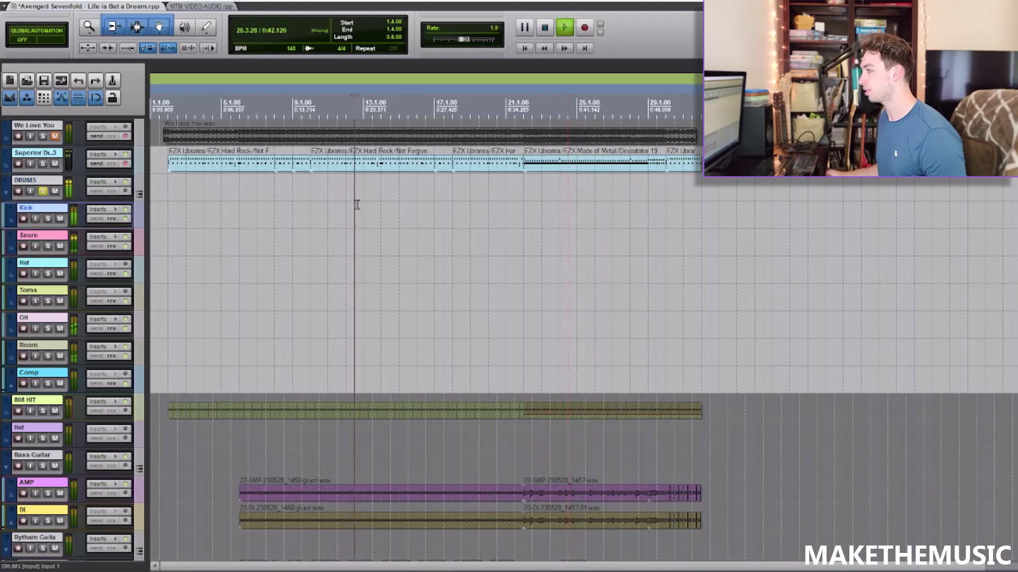
key(space)
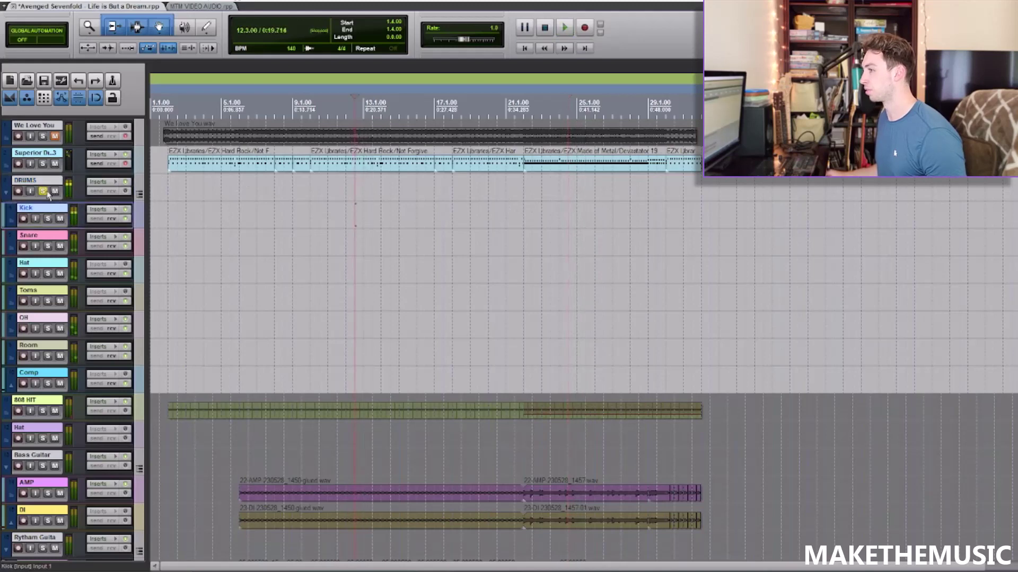
click(42, 191)
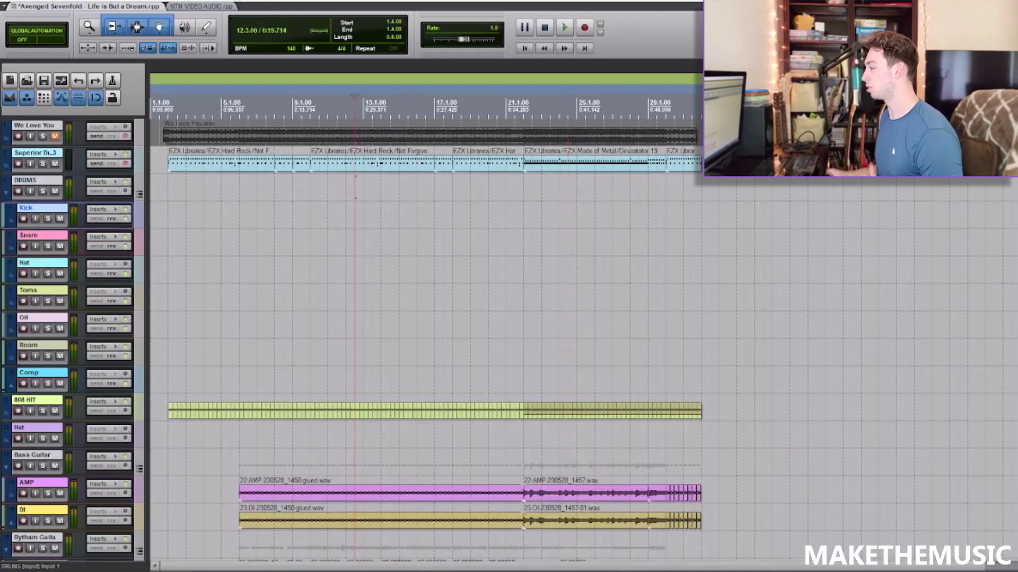
Listen to the We Love You reference track soloed from measure 2, and clear the solo.
scroll(181, 220, down, 5)
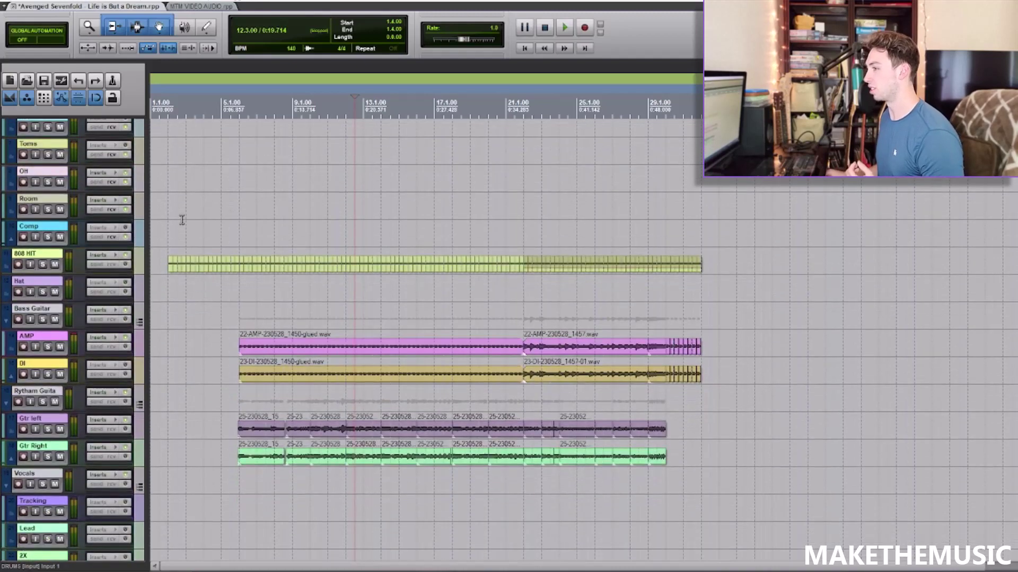
click(172, 228)
key(ctrl+bracketright)
scroll(772, 241, up, 5)
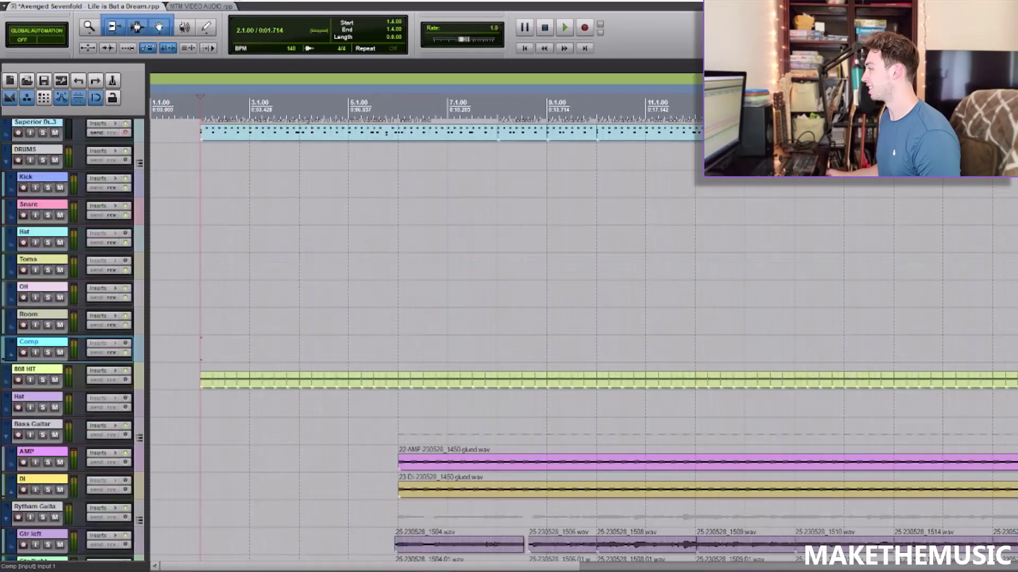
key(minus)
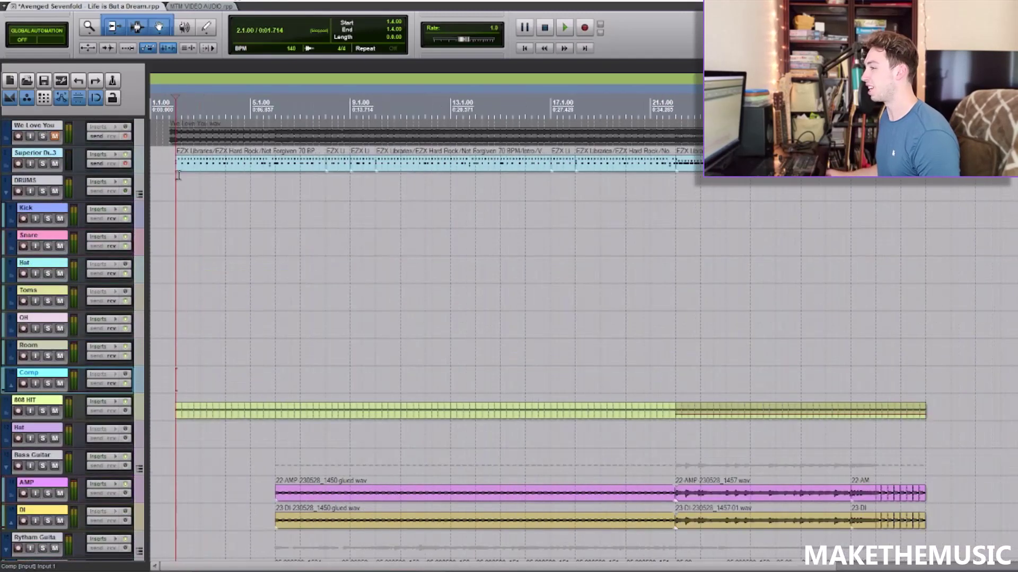
click(43, 137)
key(space)
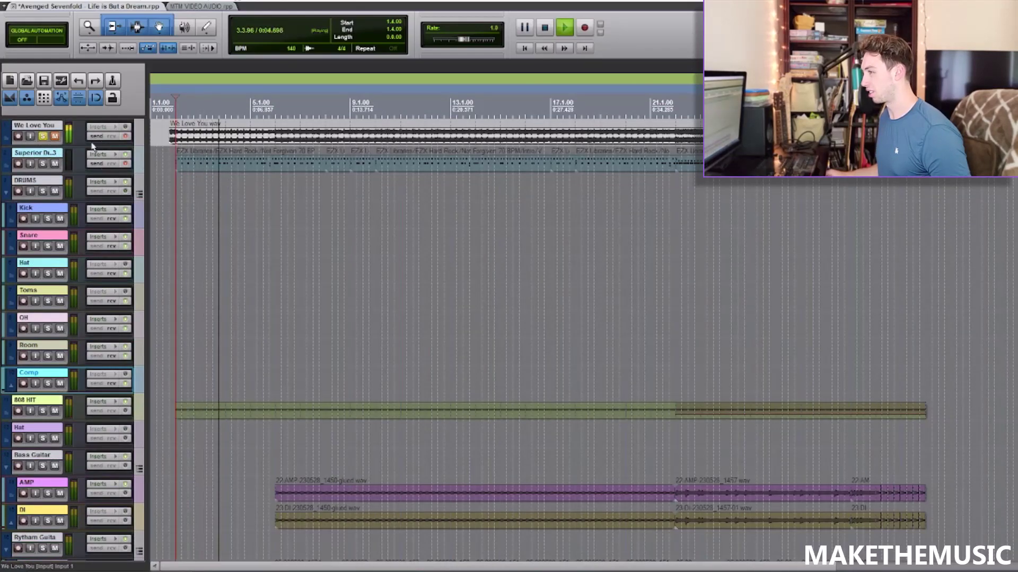
key(space)
key(shift+s)
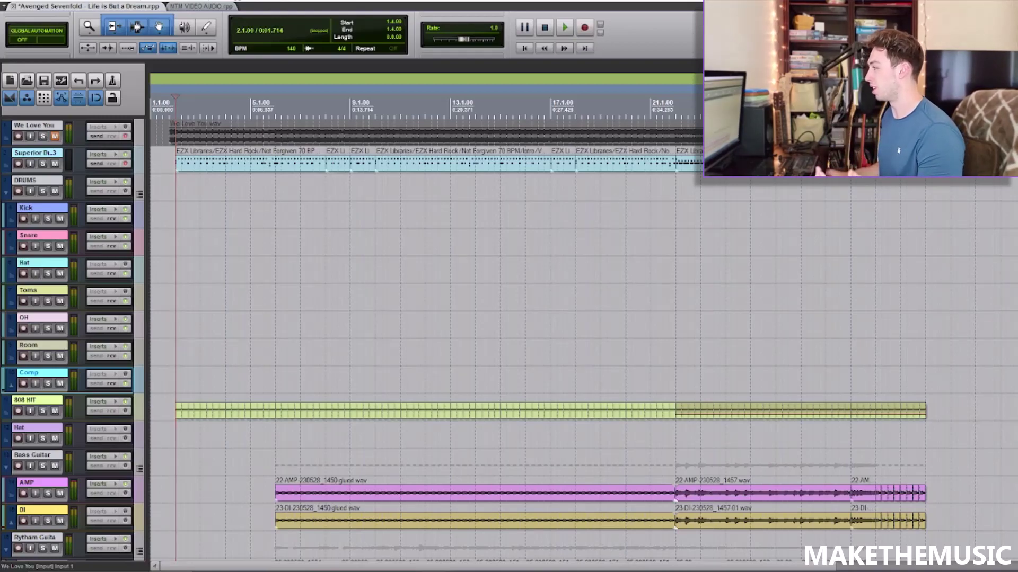
Listen to the 808 HIT track soloed from measure 2, and replay the intro with its solo cleared.
scroll(232, 261, down, 3)
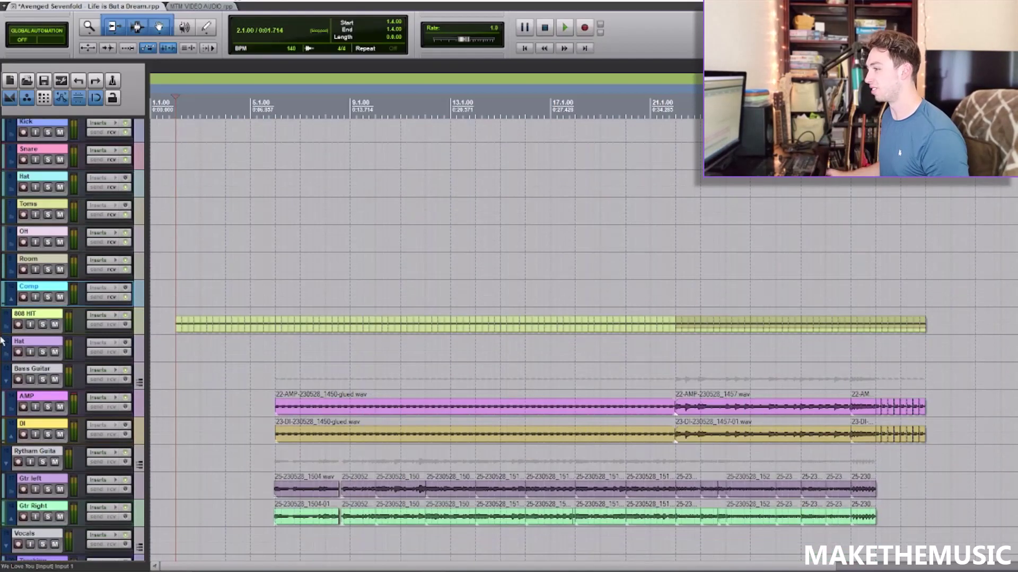
click(42, 324)
key(space)
scroll(230, 261, up, 3)
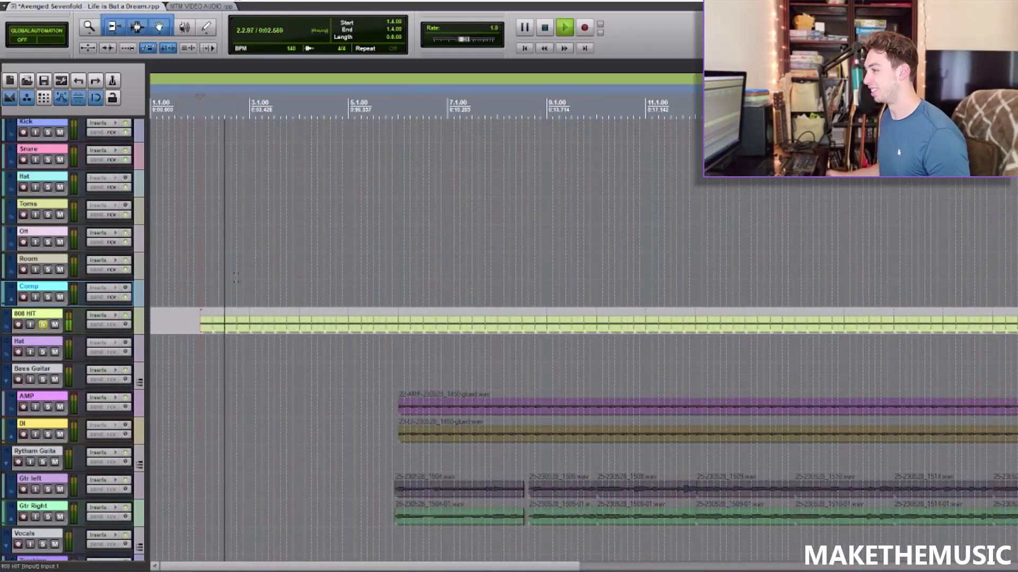
key(space)
click(43, 324)
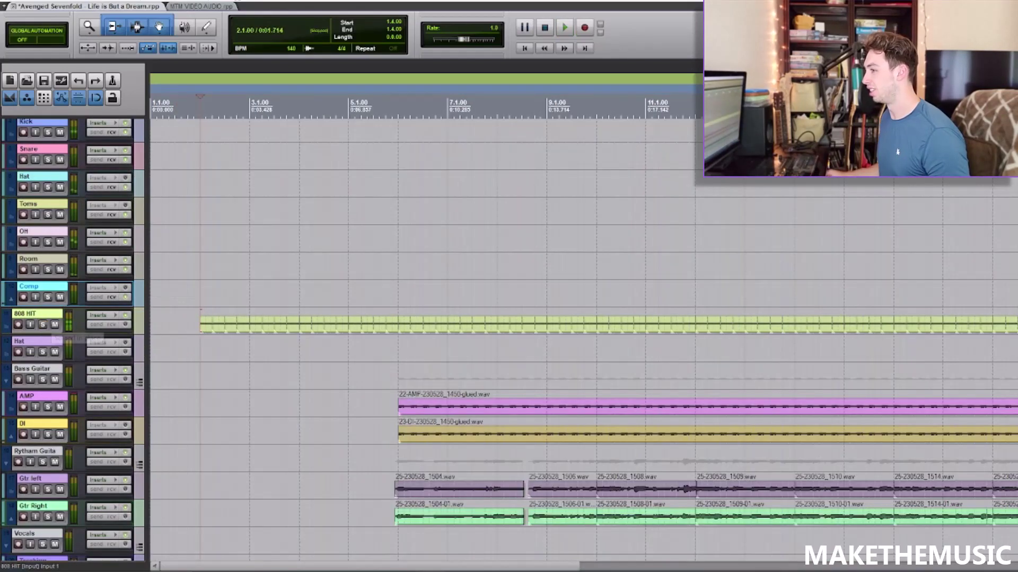
scroll(901, 262, up, 2)
key(space)
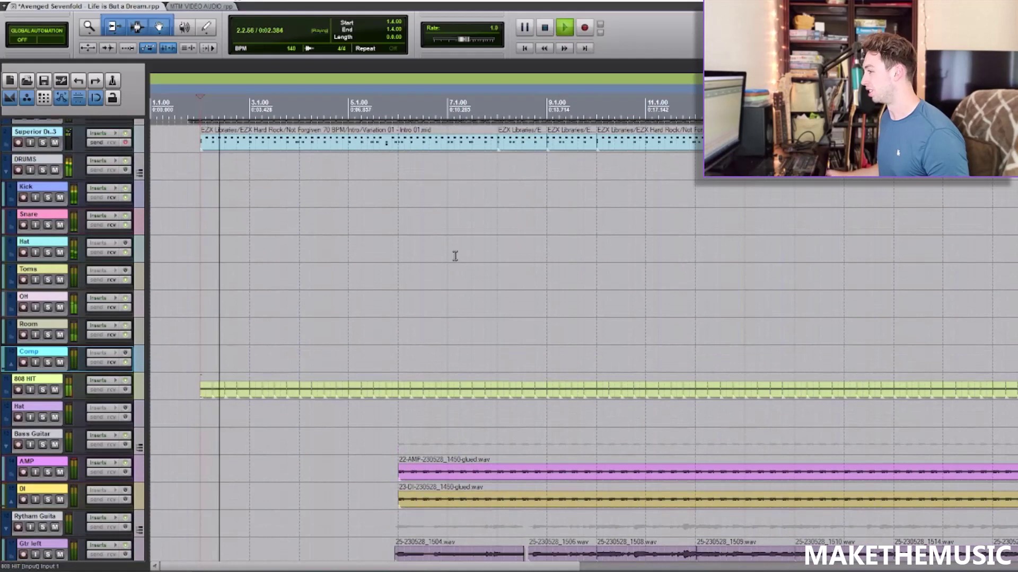
key(space)
Examine the 808 HIT track's ReaEQ low-pass band and ANA 2 synth patch, and close its effects window.
click(103, 381)
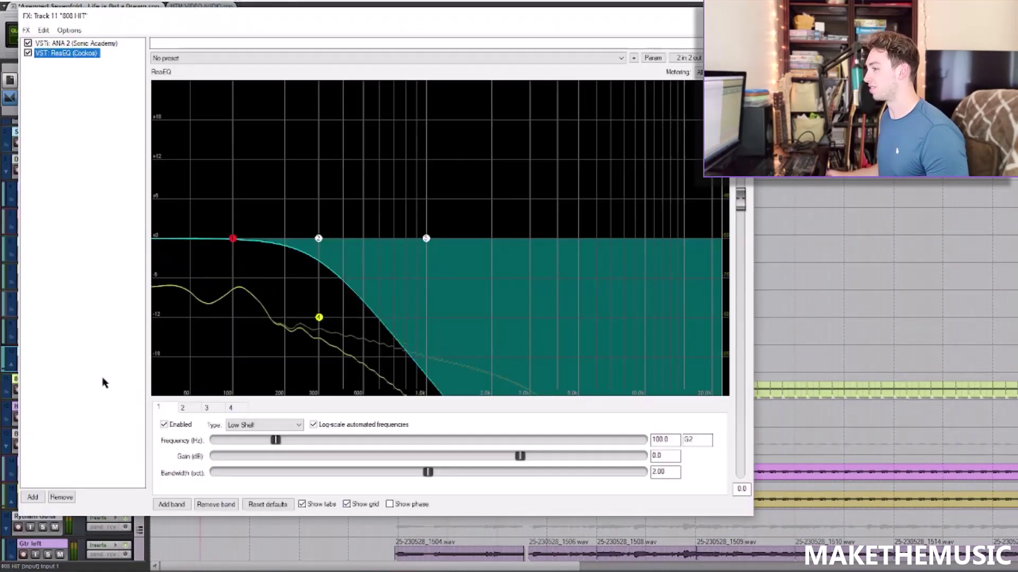
click(95, 44)
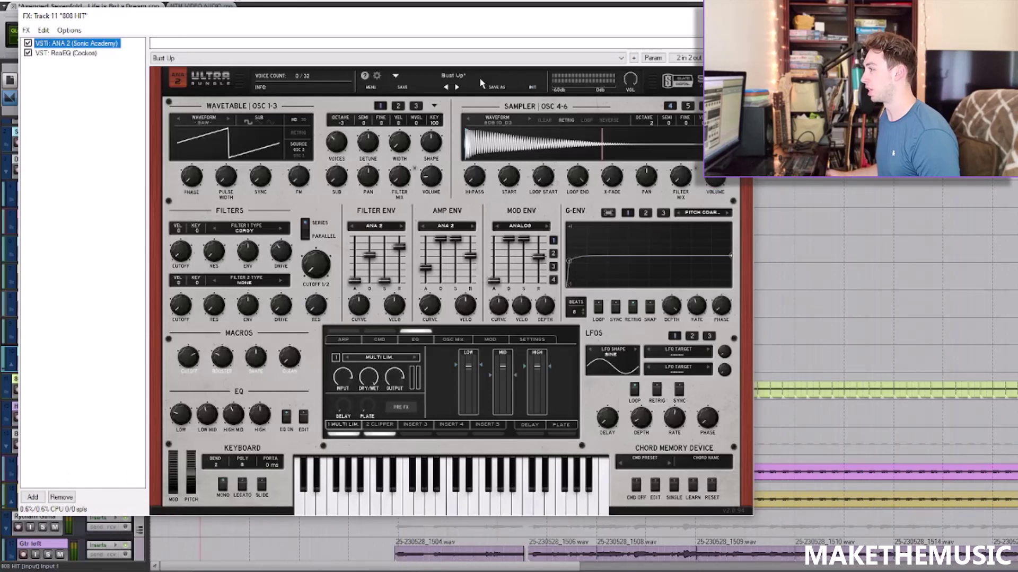
click(66, 54)
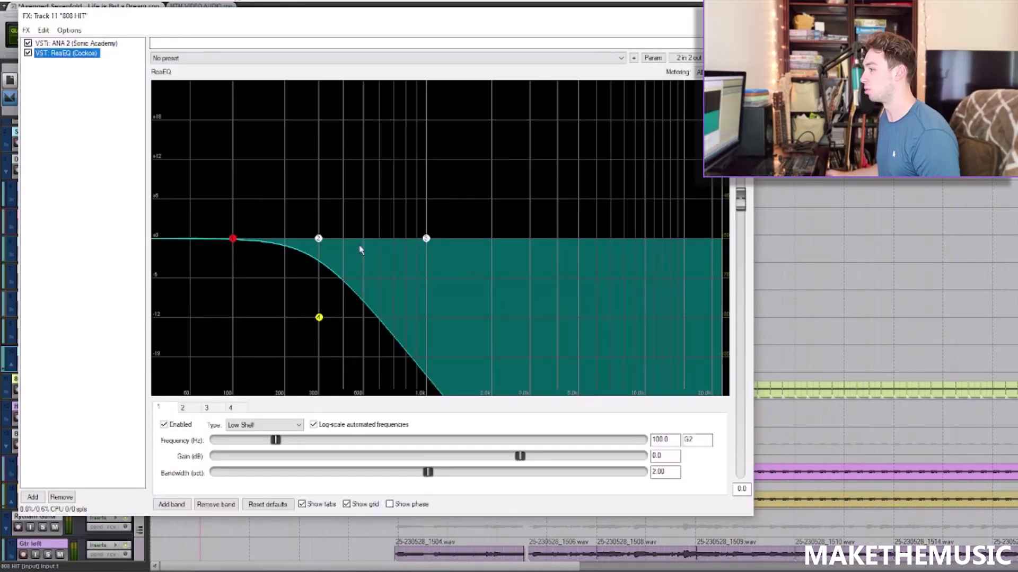
click(318, 318)
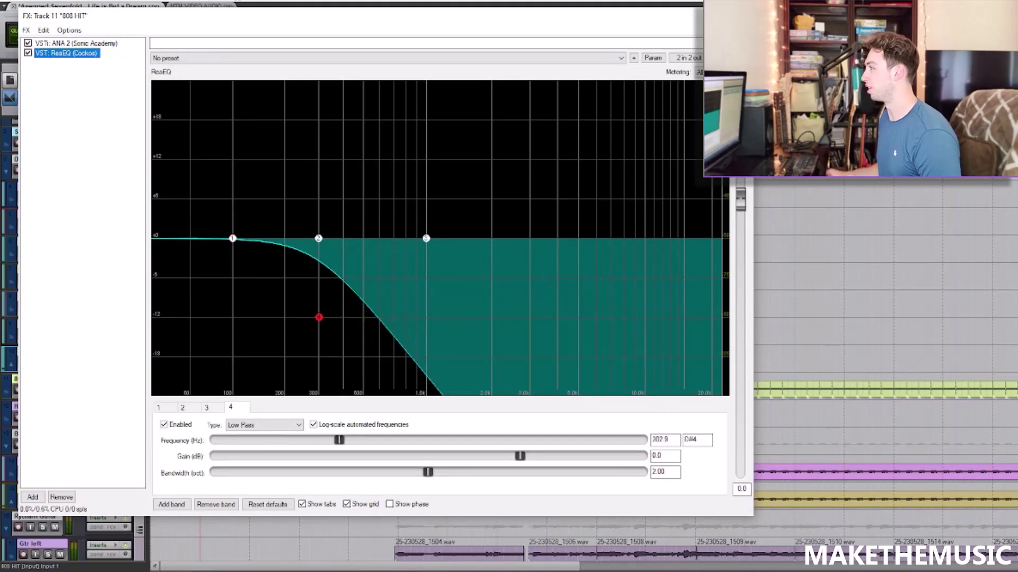
key(Escape)
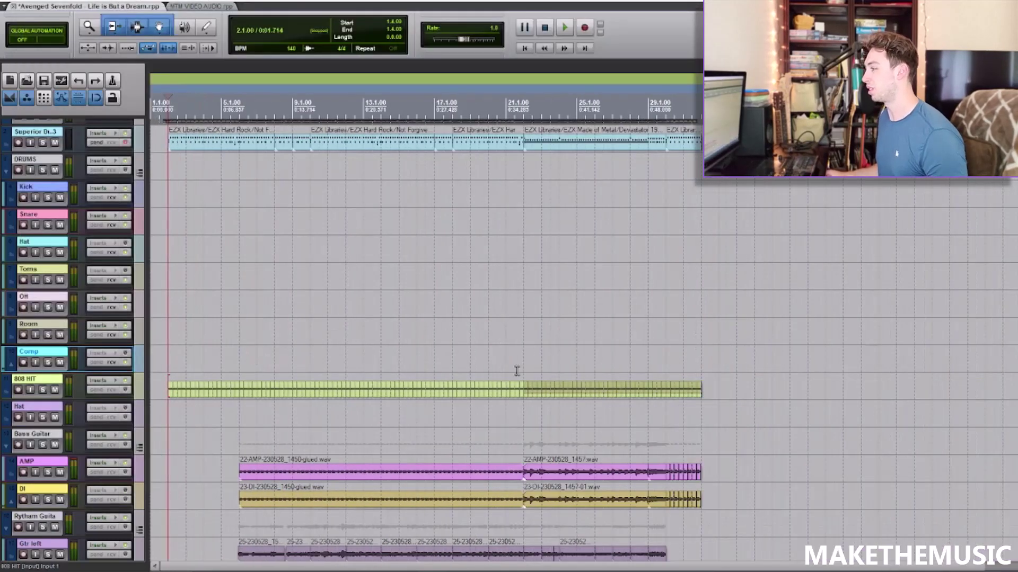
Play the full mix from around measure 5 to hear the bass and guitars enter.
click(525, 362)
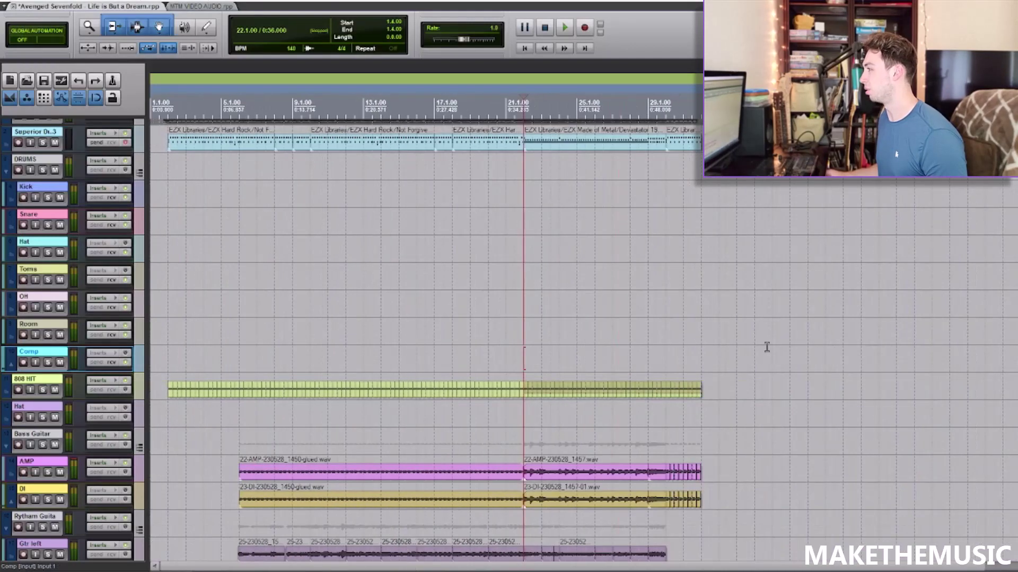
click(196, 341)
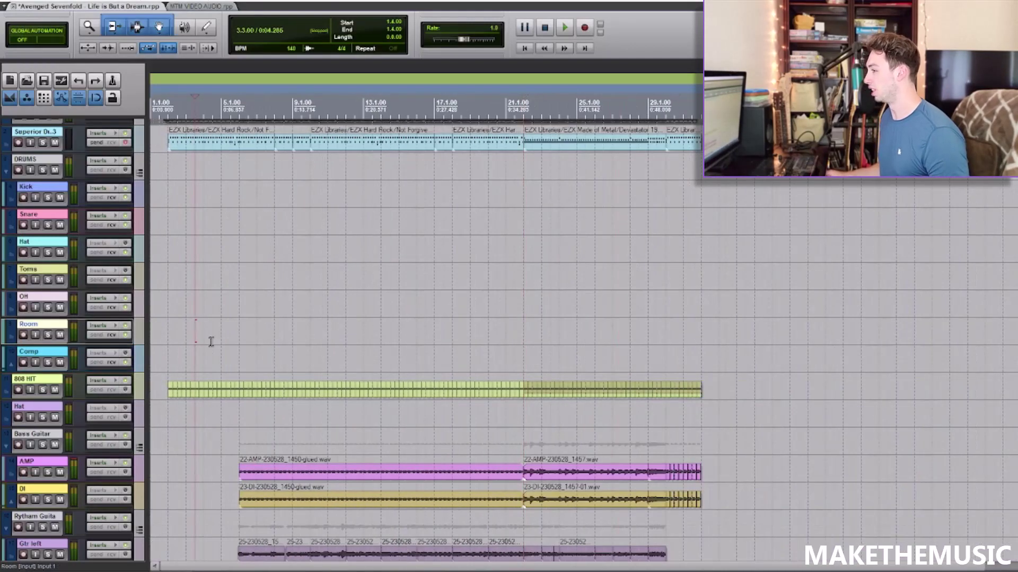
key(space)
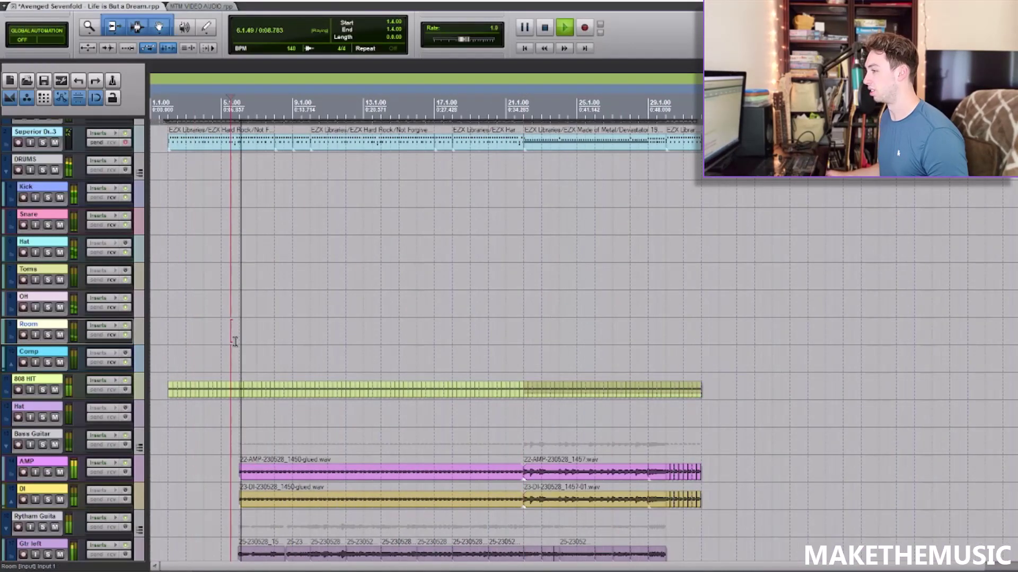
scroll(238, 340, down, 3)
scroll(240, 340, up, 3)
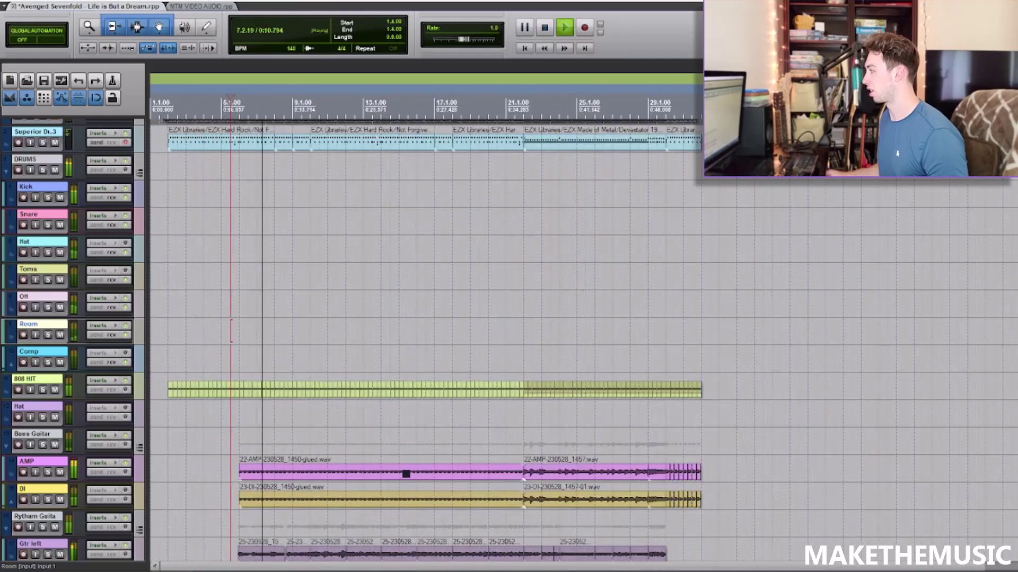
scroll(404, 473, down, 3)
scroll(405, 472, down, 1)
key(space)
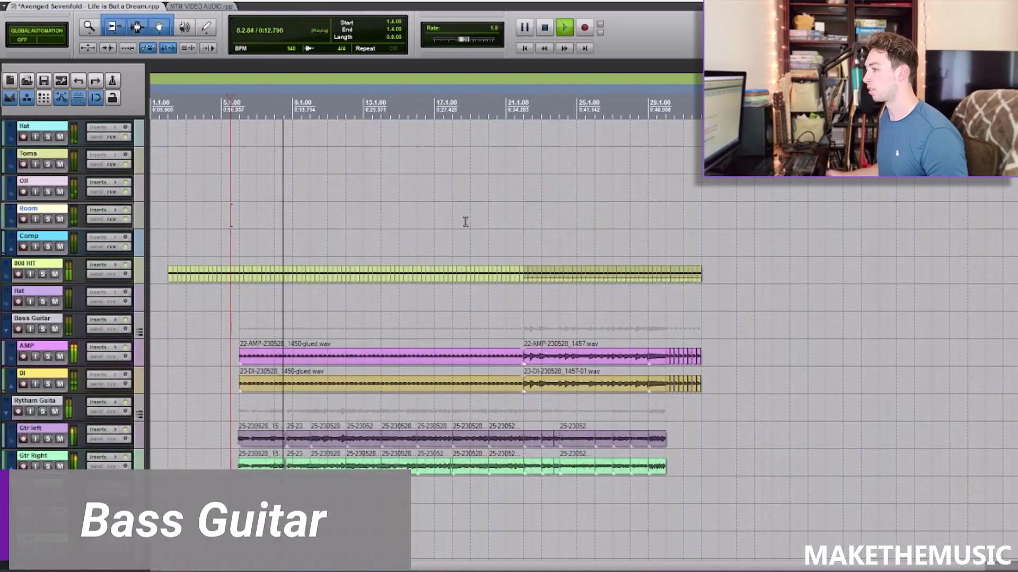
Solo the Bass Guitar folder and listen to it from 21.4.00, just before the second bass section.
click(43, 329)
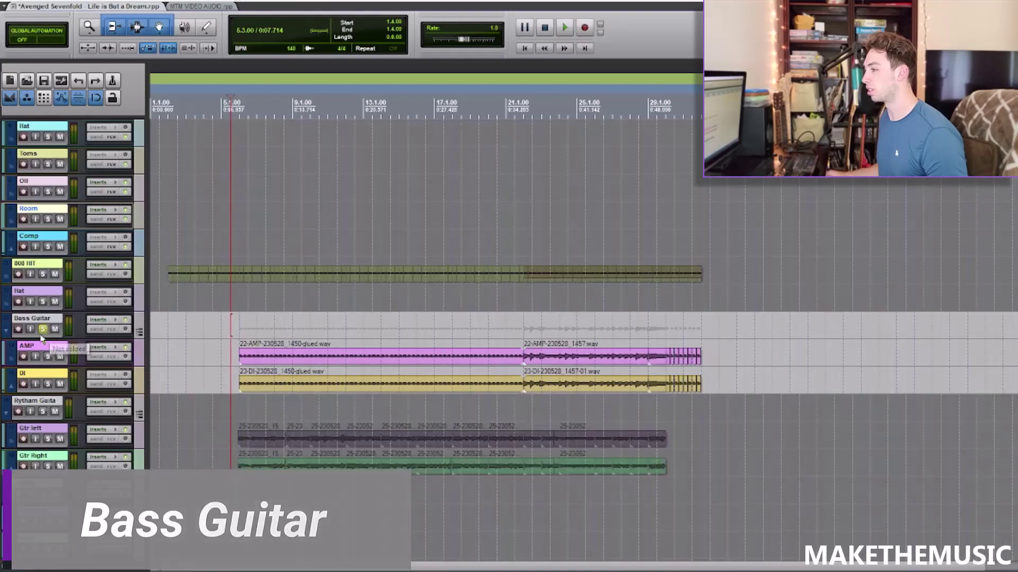
key(space)
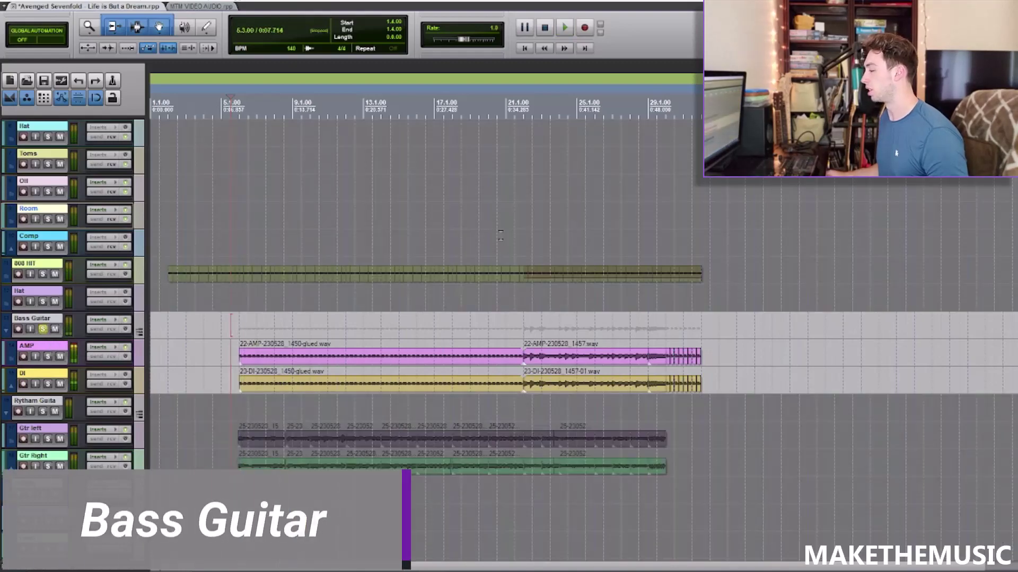
click(500, 235)
scroll(499, 235, up, 3)
key(space)
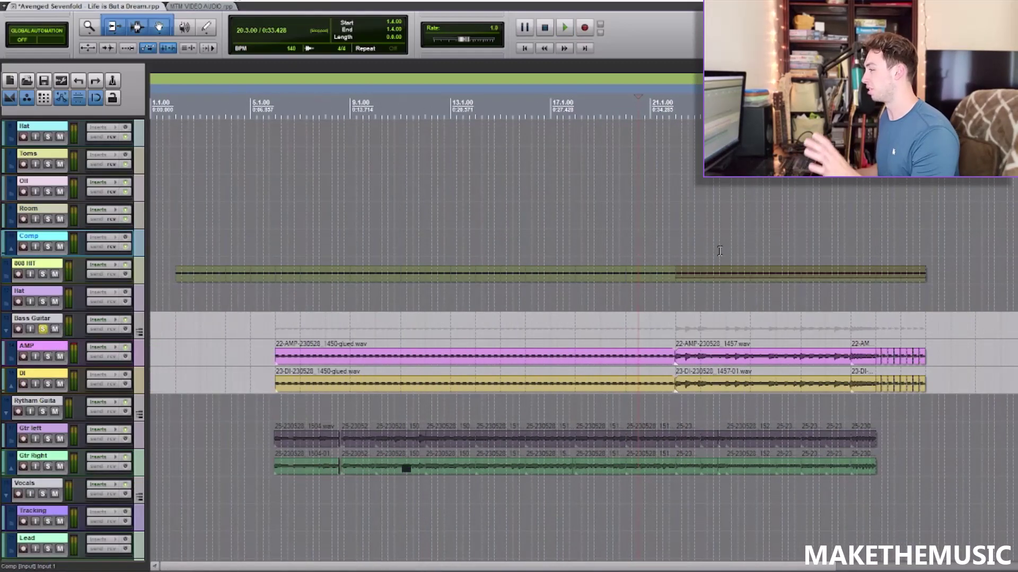
click(670, 237)
scroll(643, 240, up, 3)
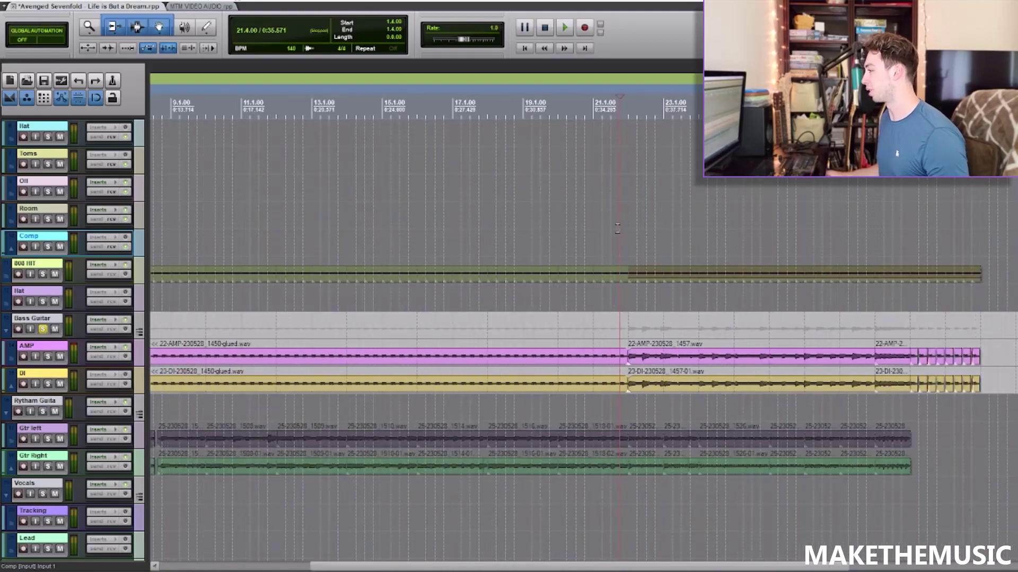
key(space)
scroll(643, 239, down, 5)
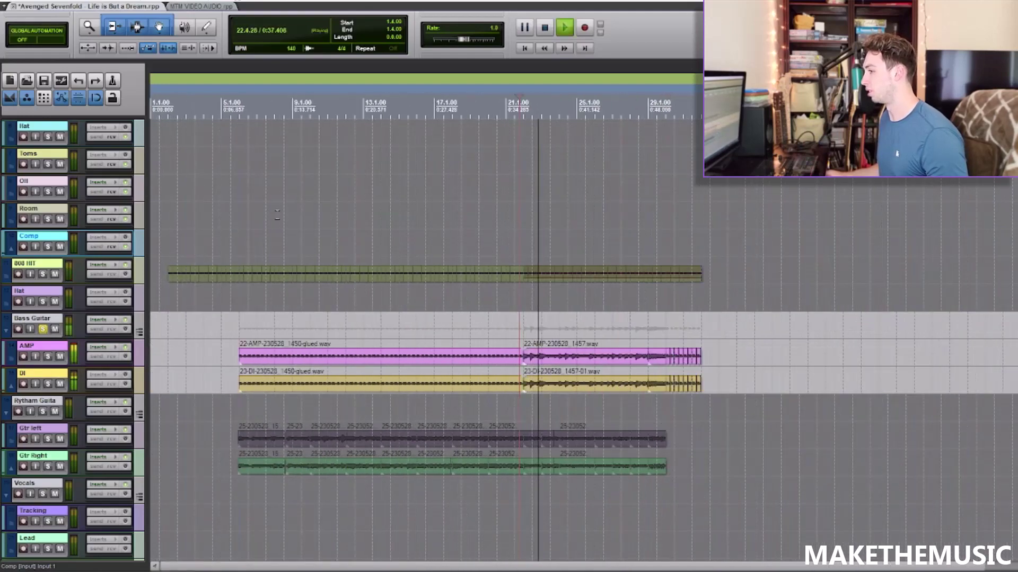
key(space)
Examine the Bass Guitar folder's Virtual Mix Rack and CLA MixHub Lite settings, moving the effects window clear of the track list.
click(113, 320)
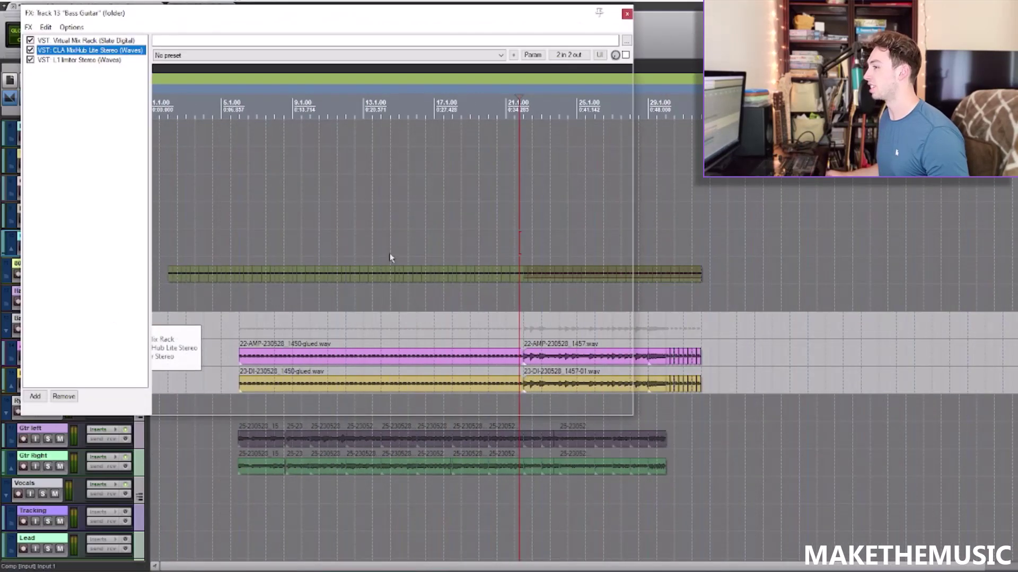
click(114, 41)
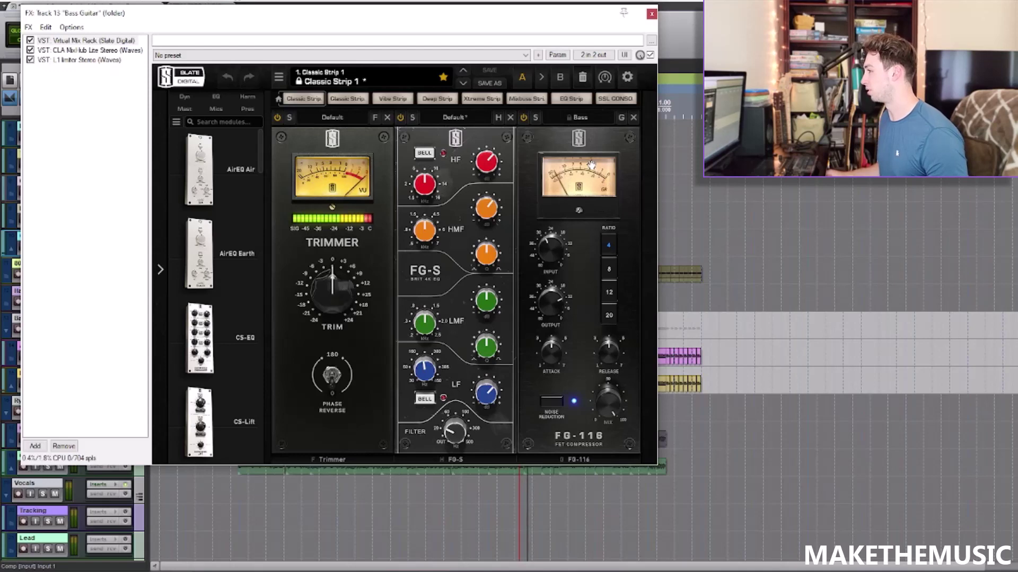
drag(553, 12, 839, 20)
click(394, 59)
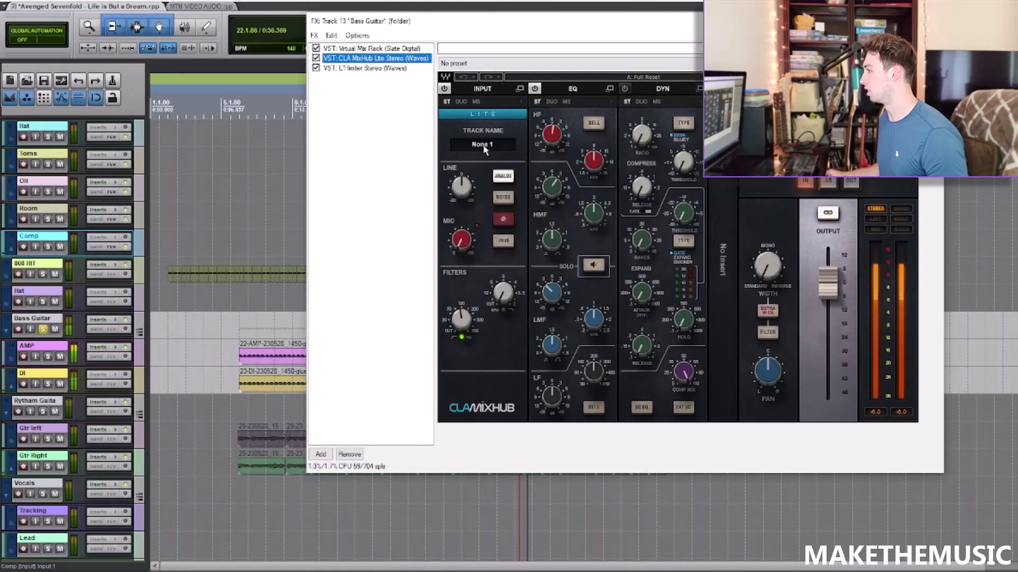
Watch the Bass Guitar folder's L1 limiter meters during playback, and close its effects window.
click(382, 69)
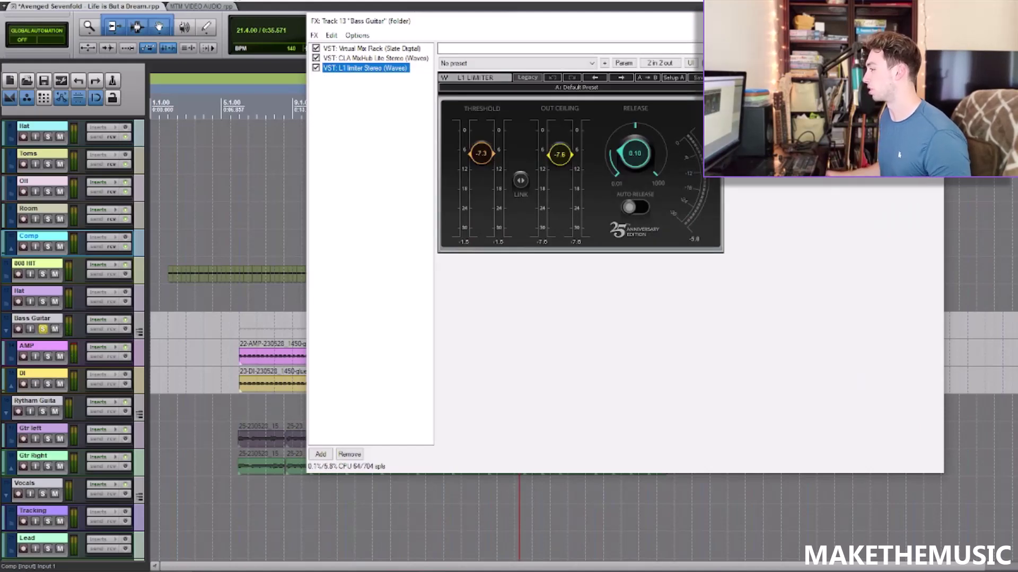
key(space)
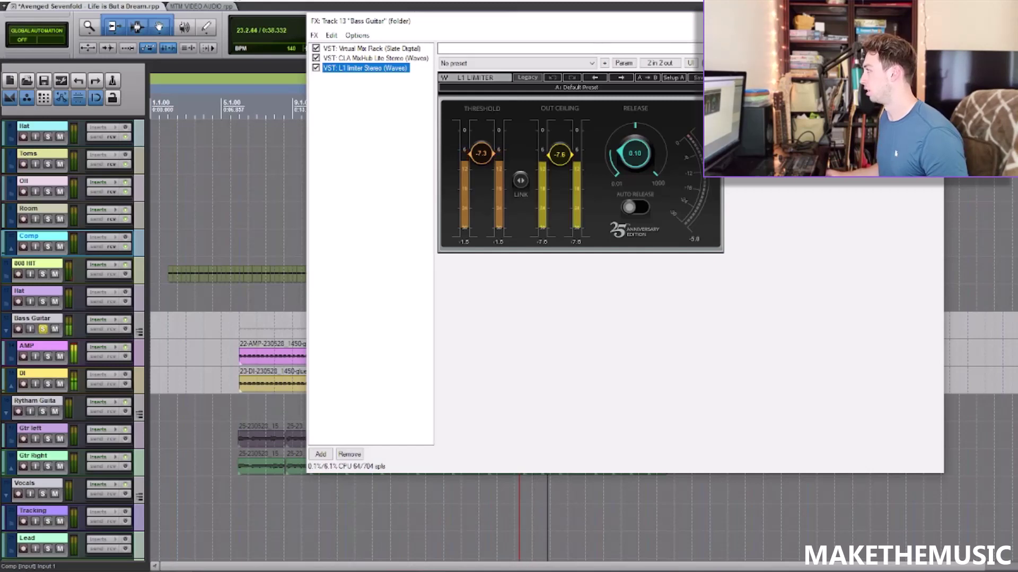
key(space)
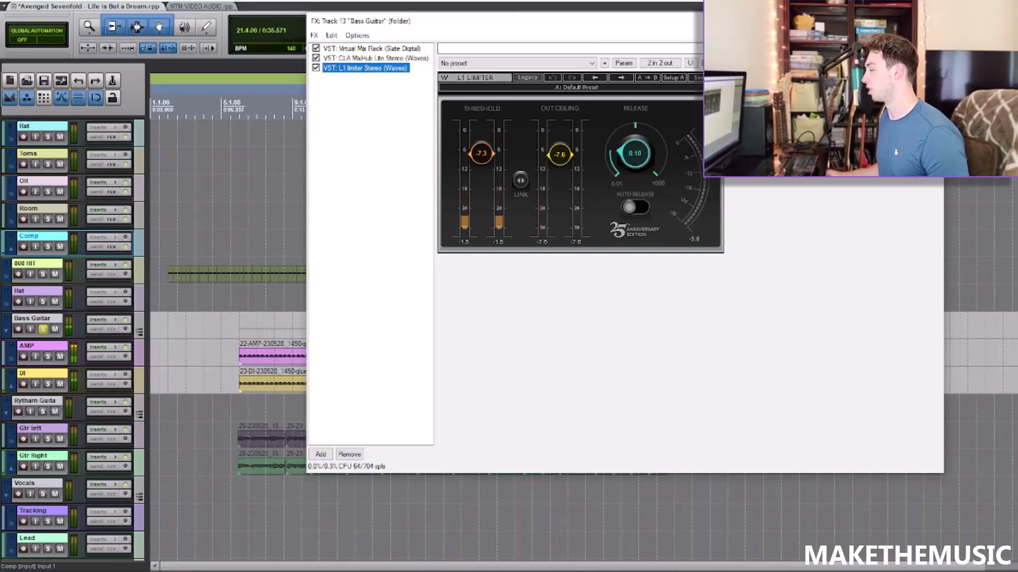
key(Escape)
Close the limiter window, open the AMP track's BIAS FX 2 effects, and move that window clear of the track list.
click(526, 231)
scroll(560, 228, up, 3)
scroll(638, 231, down, 4)
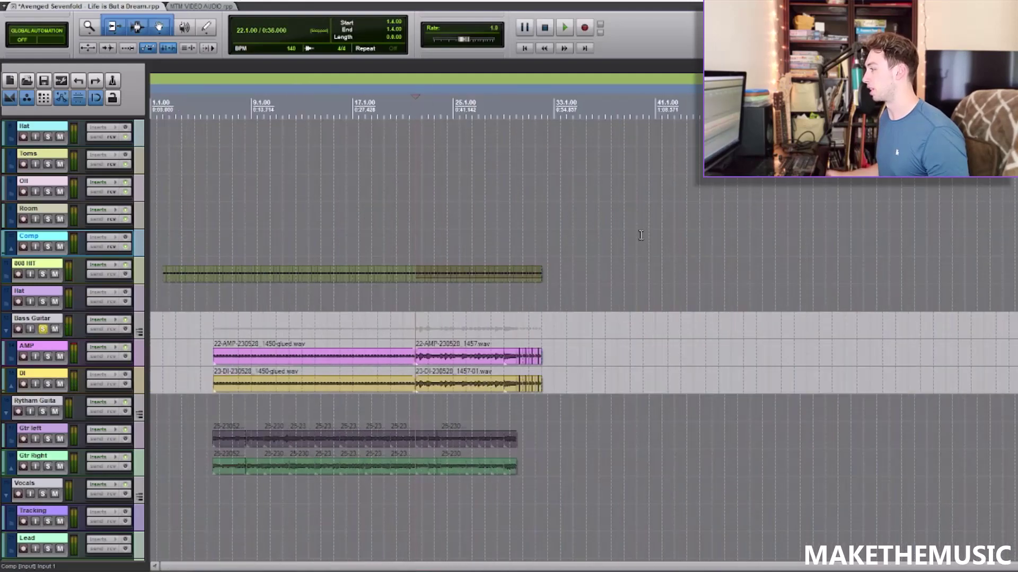
click(98, 347)
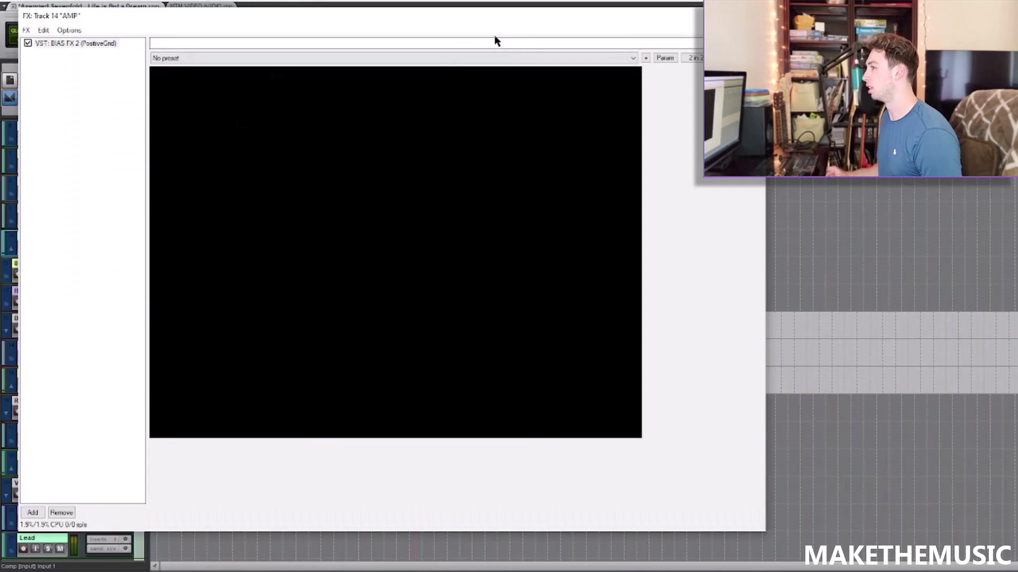
drag(478, 20, 770, 16)
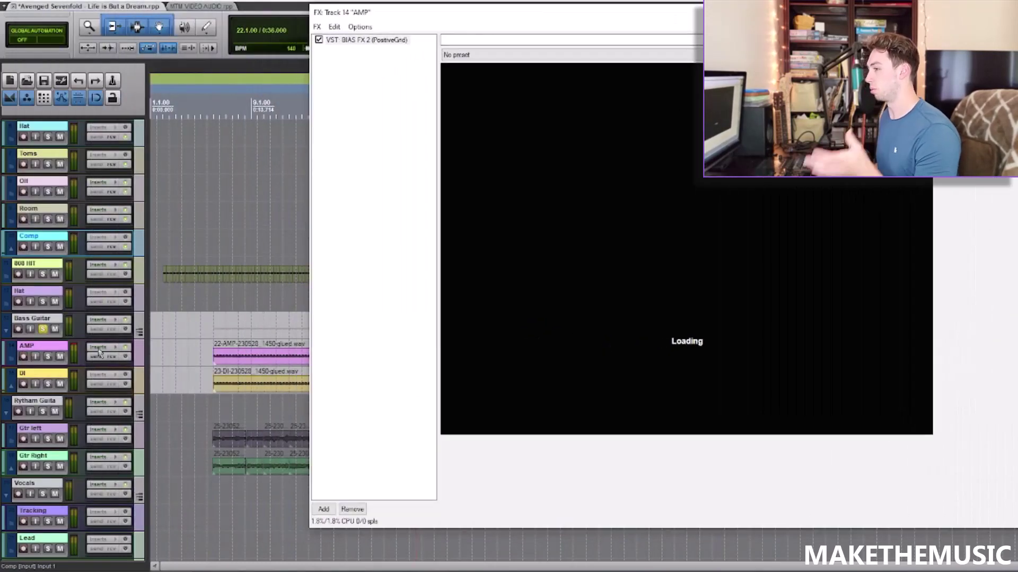
Solo the bass DI track, listen to it from 22.1.00, and clear its solo.
scroll(60, 384, down, 2)
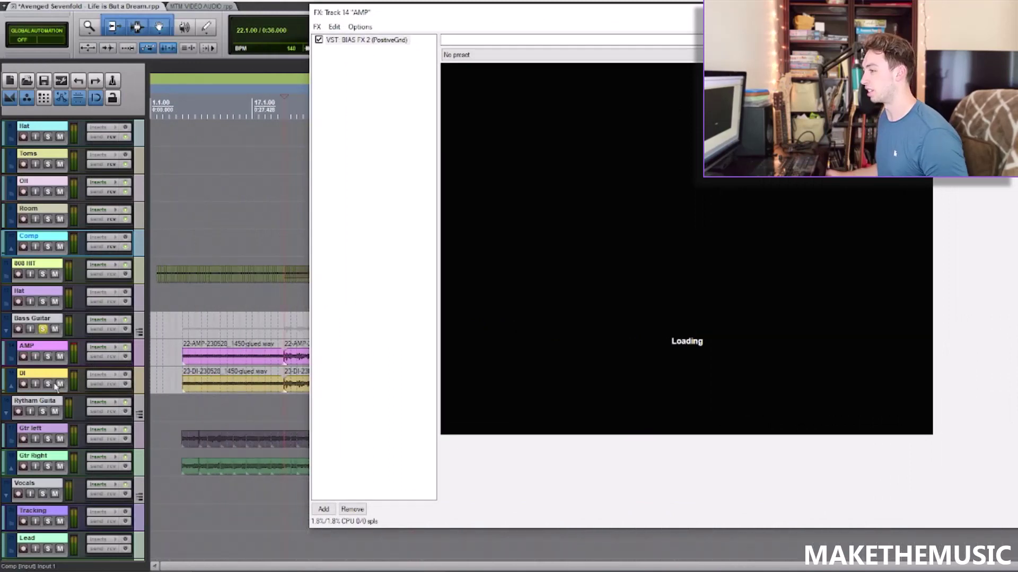
click(48, 384)
scroll(204, 311, up, 2)
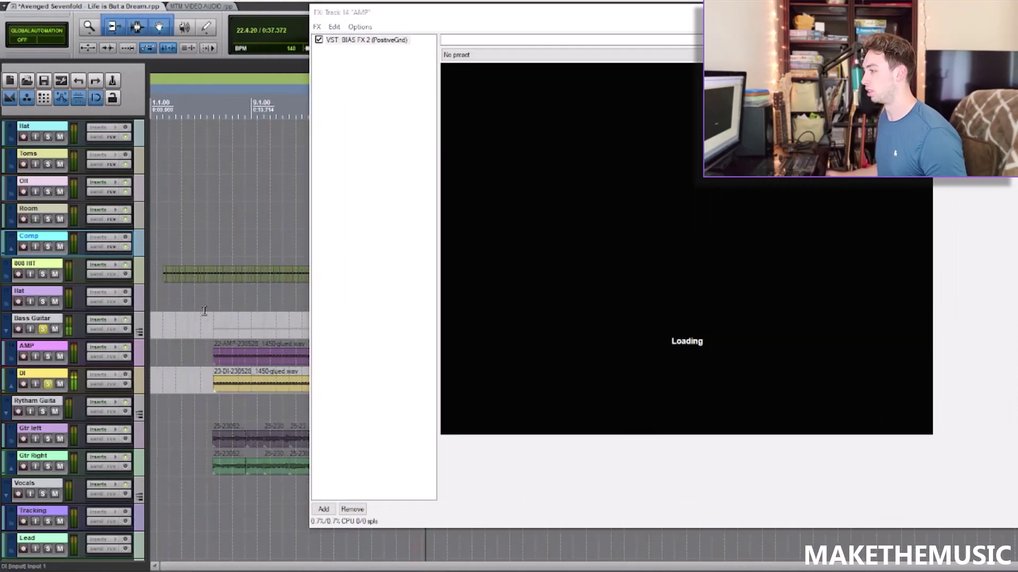
scroll(204, 311, down, 2)
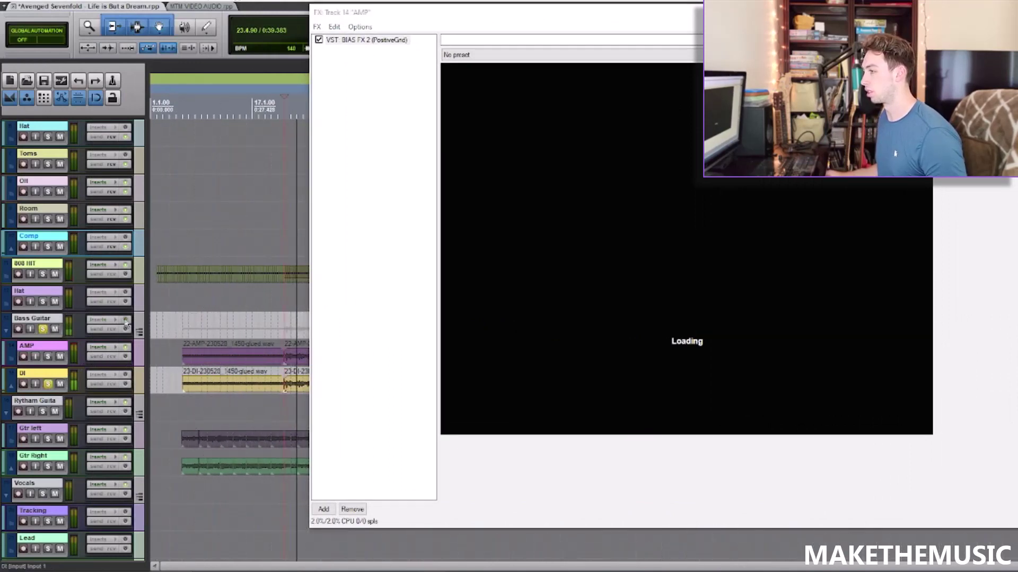
key(space)
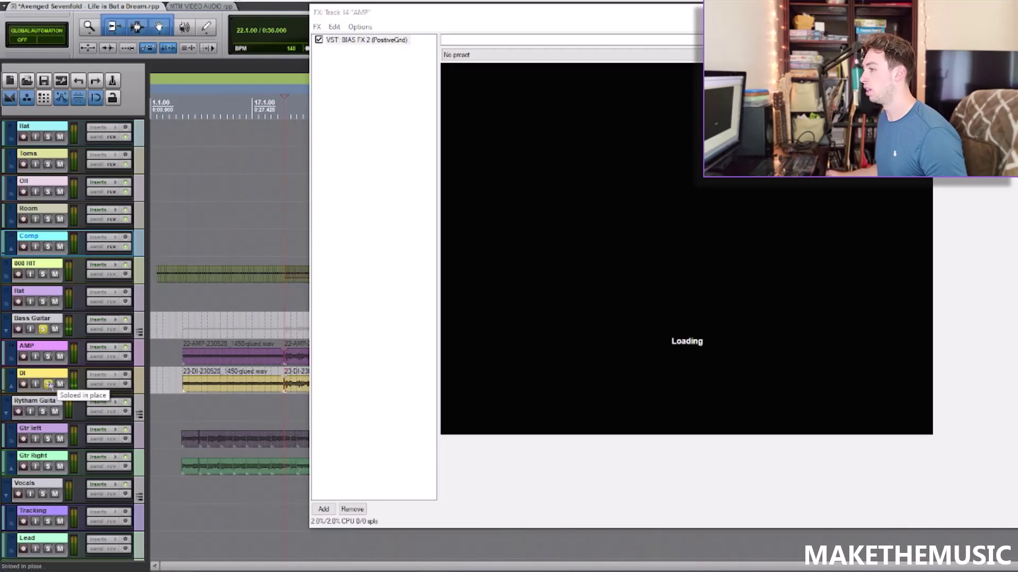
click(48, 384)
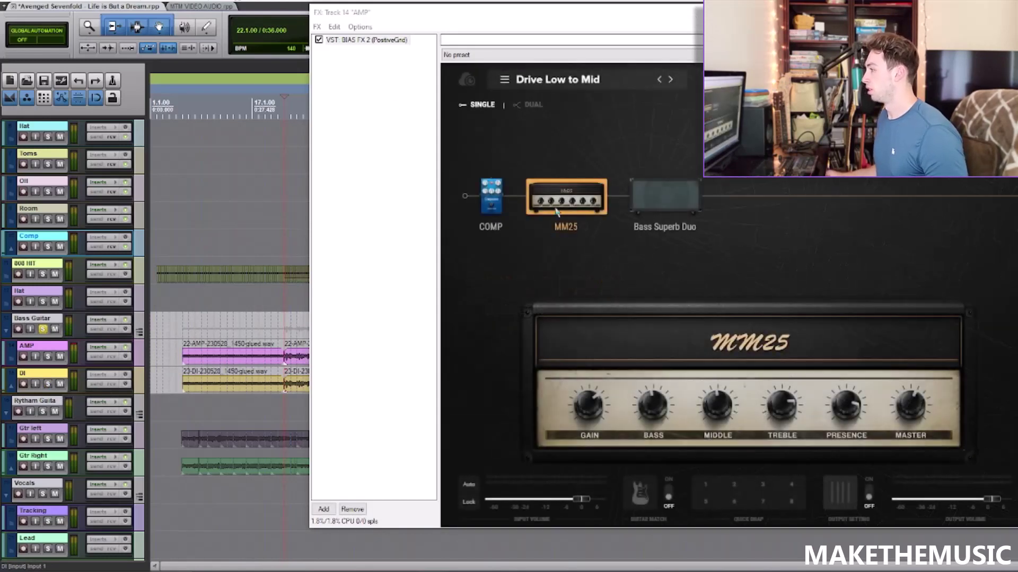
Examine the Bass Superb Duo, COMP and MM25 units in the AMP track's BIAS FX 2, and close its effects window.
click(660, 206)
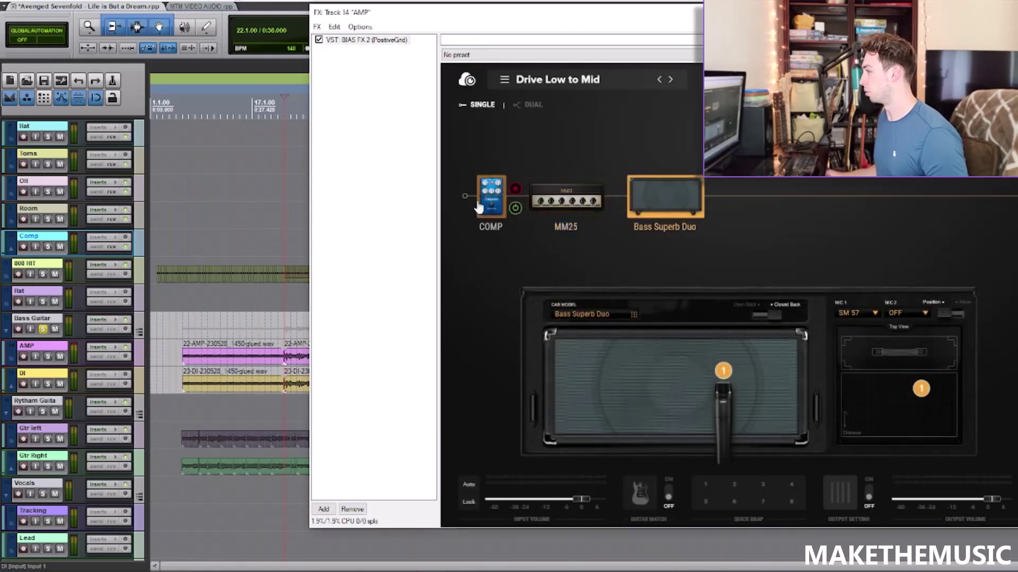
click(491, 198)
click(561, 208)
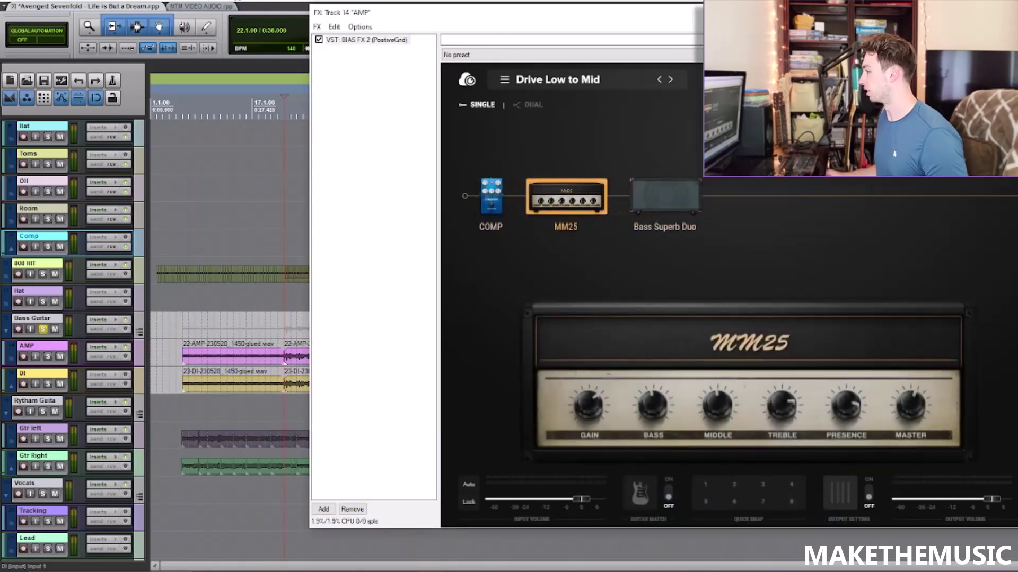
scroll(288, 206, down, 3)
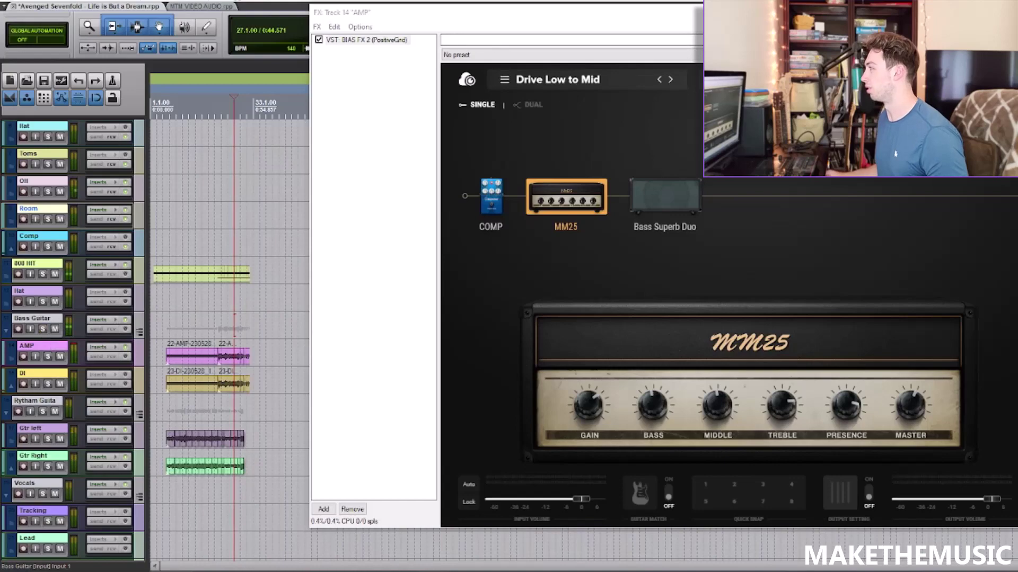
key(Escape)
scroll(43, 334, up, 1)
scroll(73, 339, up, 4)
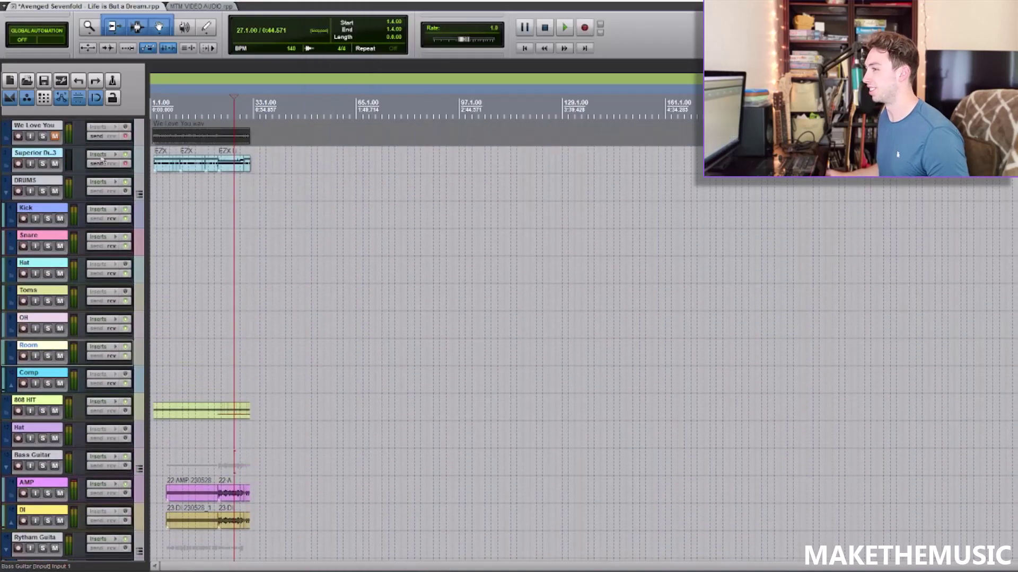
Solo all tracks from Superior Drummer through DI, listen to drums and bass together from 27.1.00, and clear the solos.
click(140, 169)
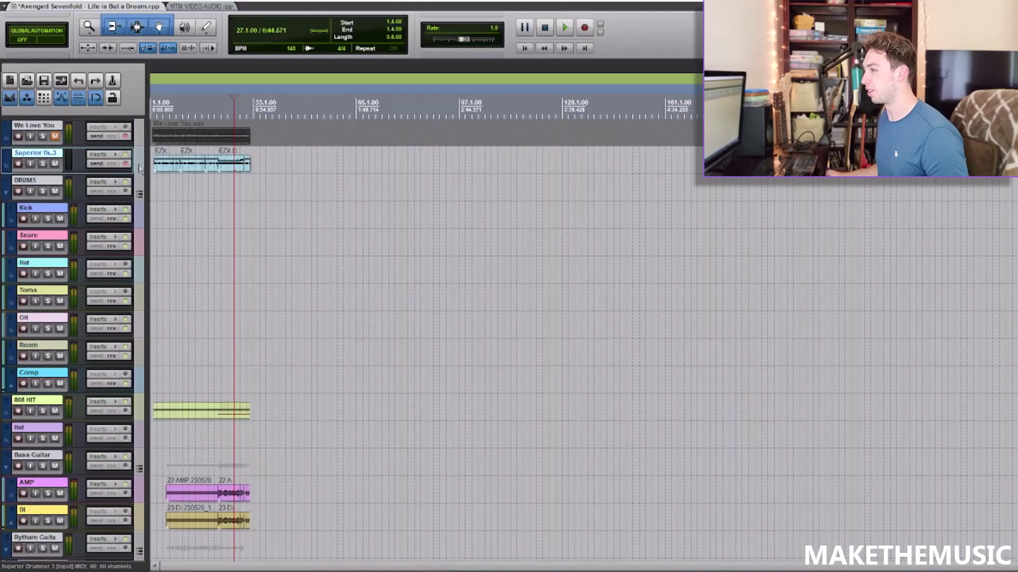
shift+click(142, 524)
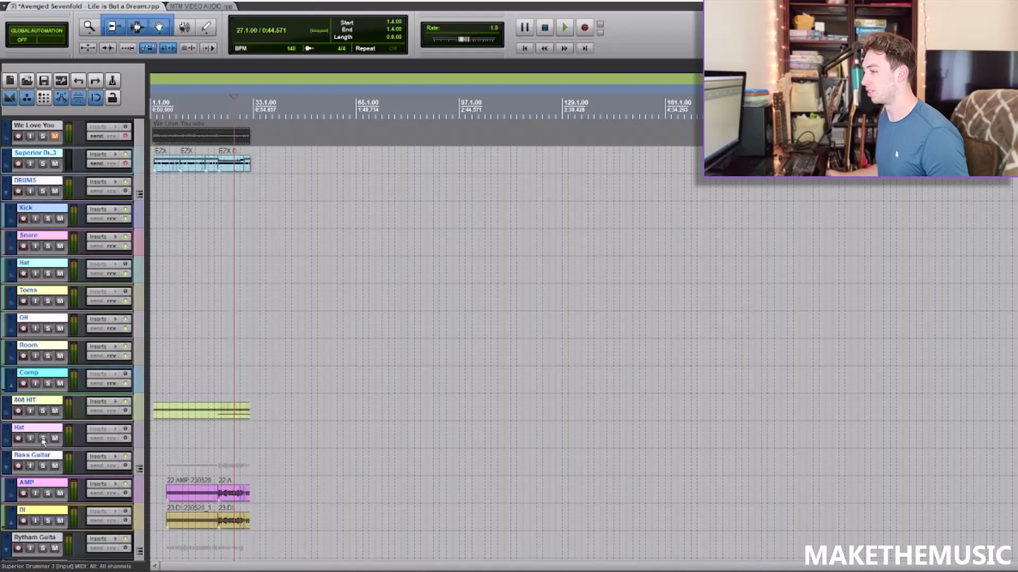
click(42, 439)
key(space)
scroll(307, 313, up, 4)
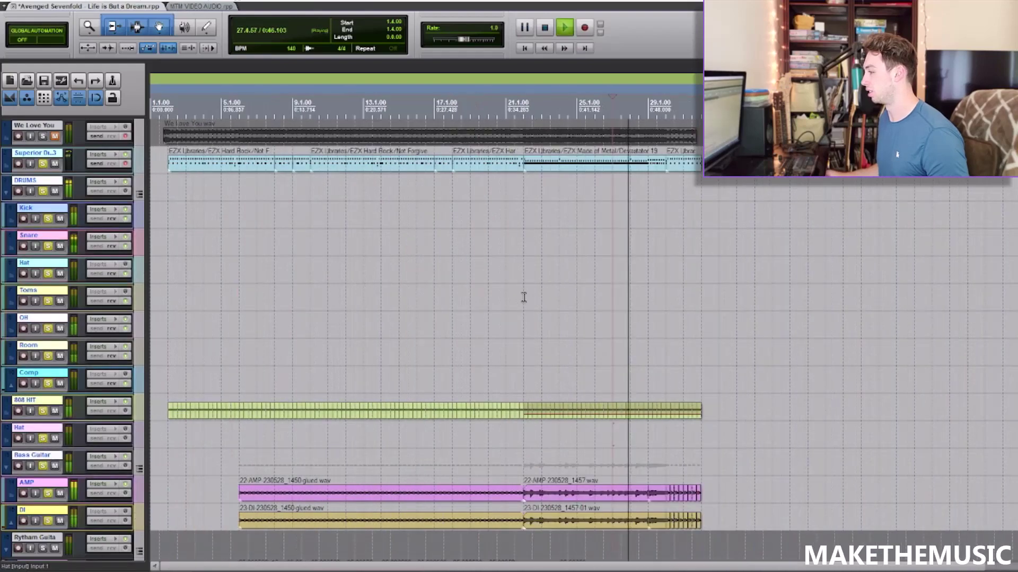
scroll(524, 297, down, 2)
scroll(524, 297, up, 2)
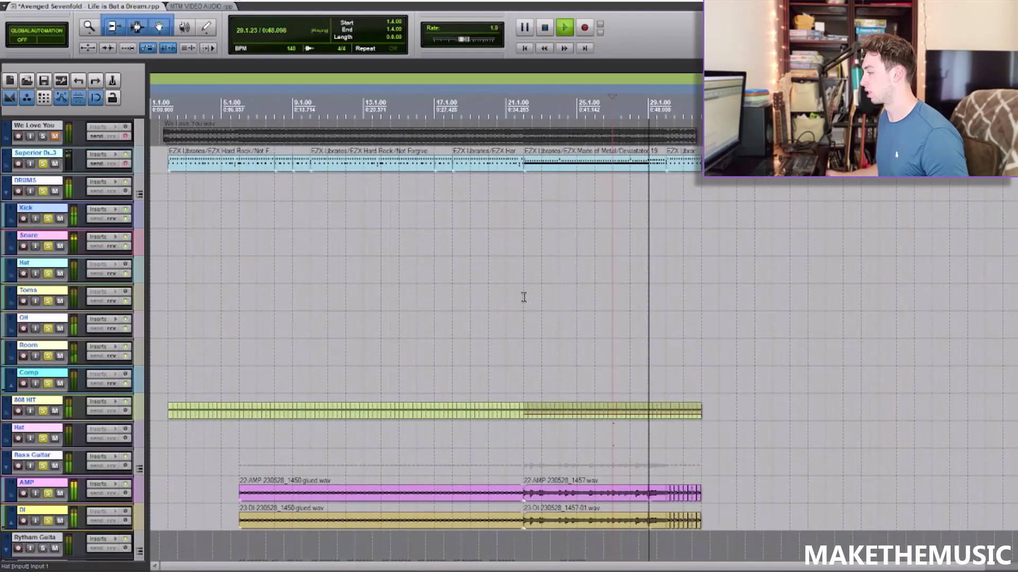
scroll(524, 297, down, 2)
key(space)
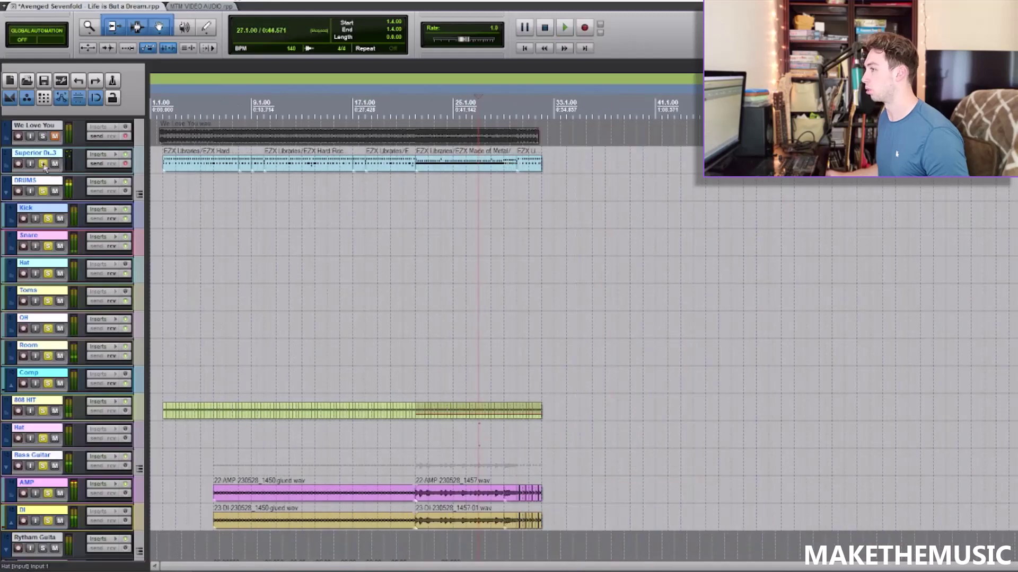
click(43, 165)
Open the effects of the Rytham Guitars folder and of the Gtr left track to examine their plugin chains.
scroll(287, 333, down, 5)
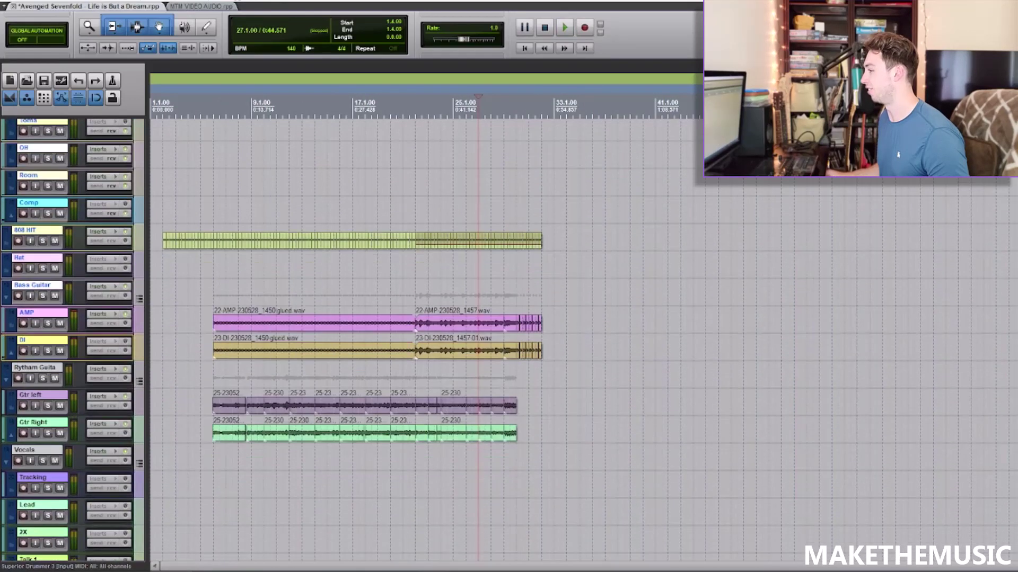
click(132, 337)
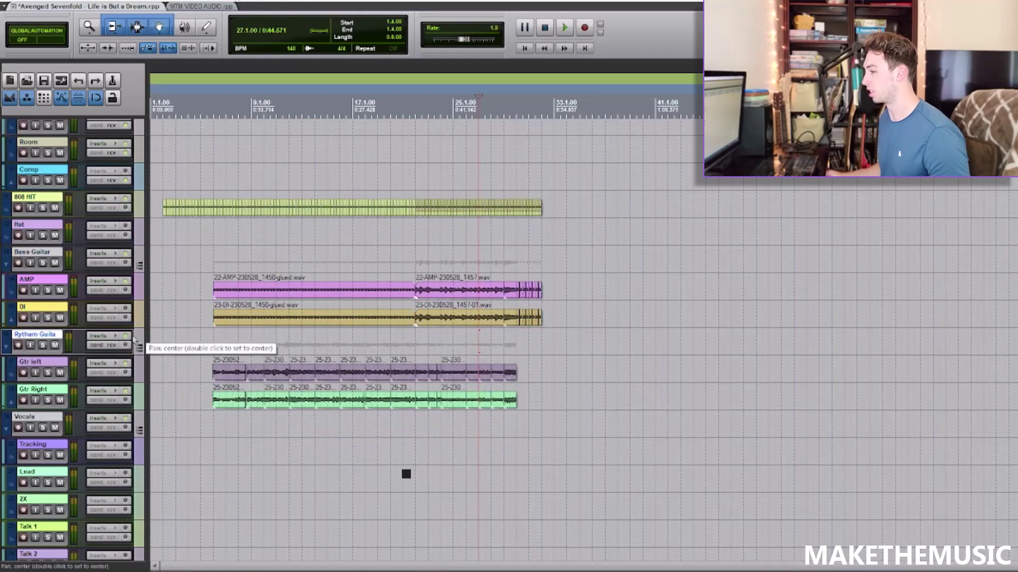
click(102, 336)
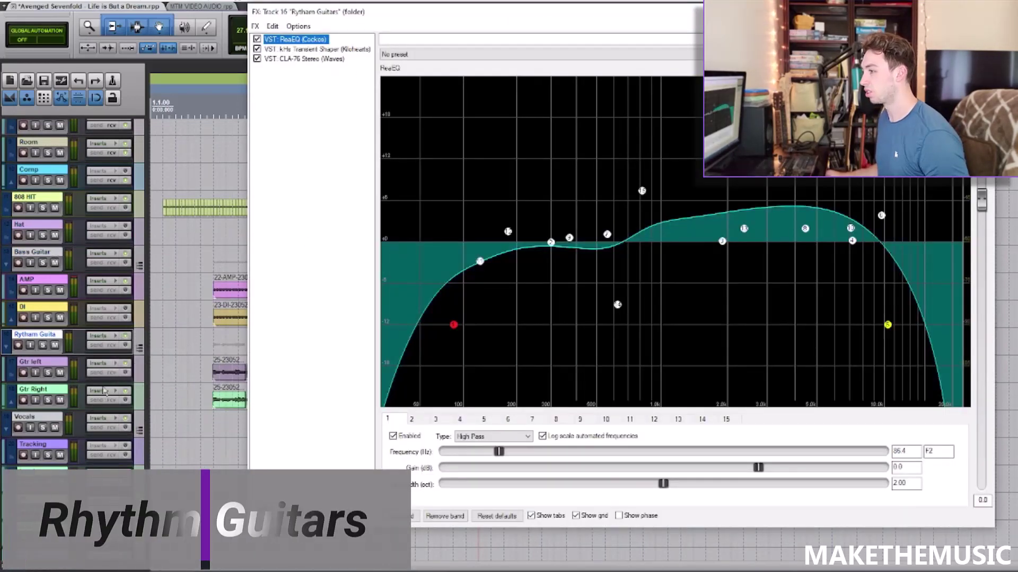
click(106, 368)
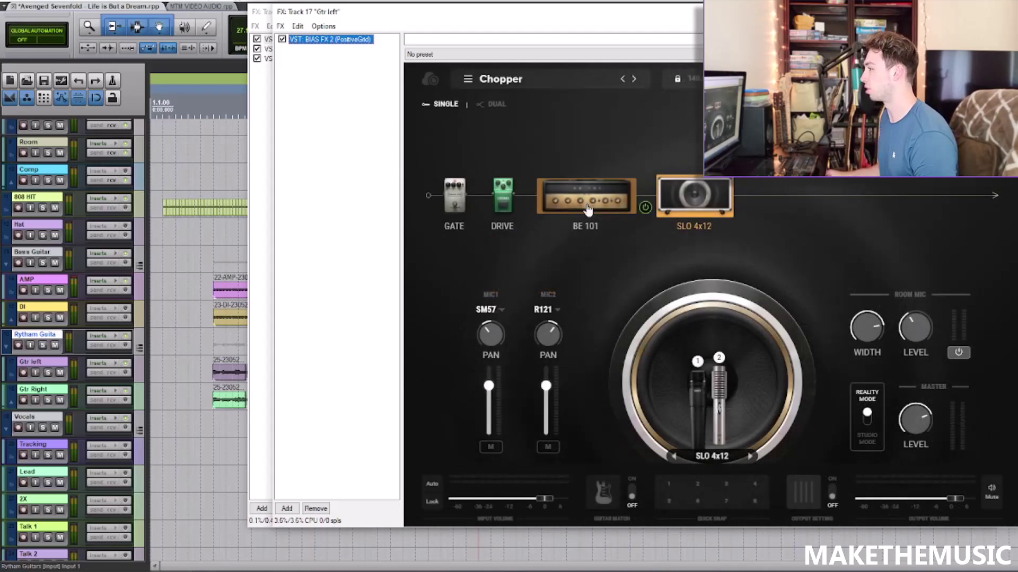
Examine the BE 101 amp, SLO 4x12 cabinet and DRIVE pedal in Gtr left's BIAS FX 2, shifting its window into view.
click(608, 183)
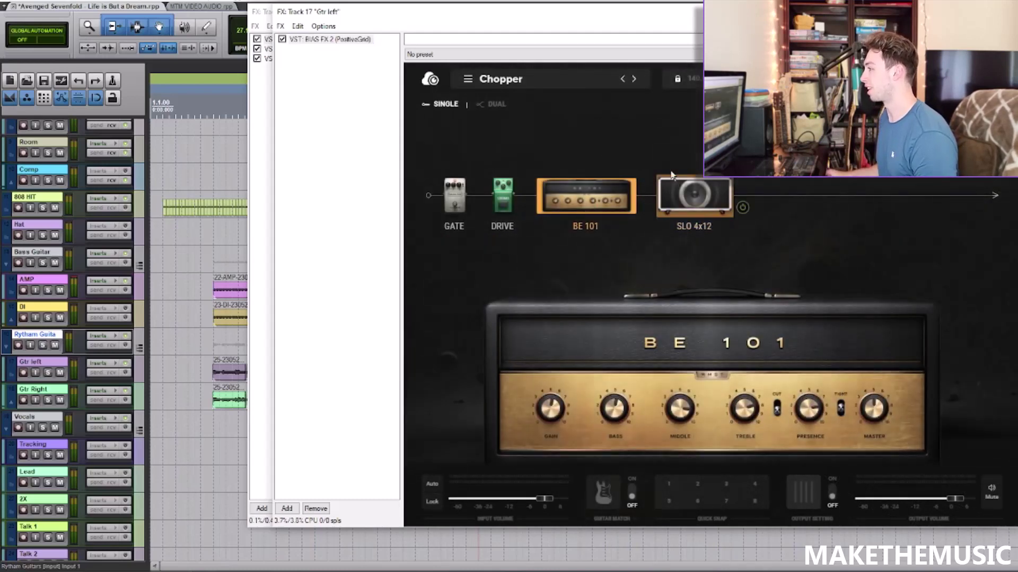
drag(733, 11, 702, 44)
click(650, 214)
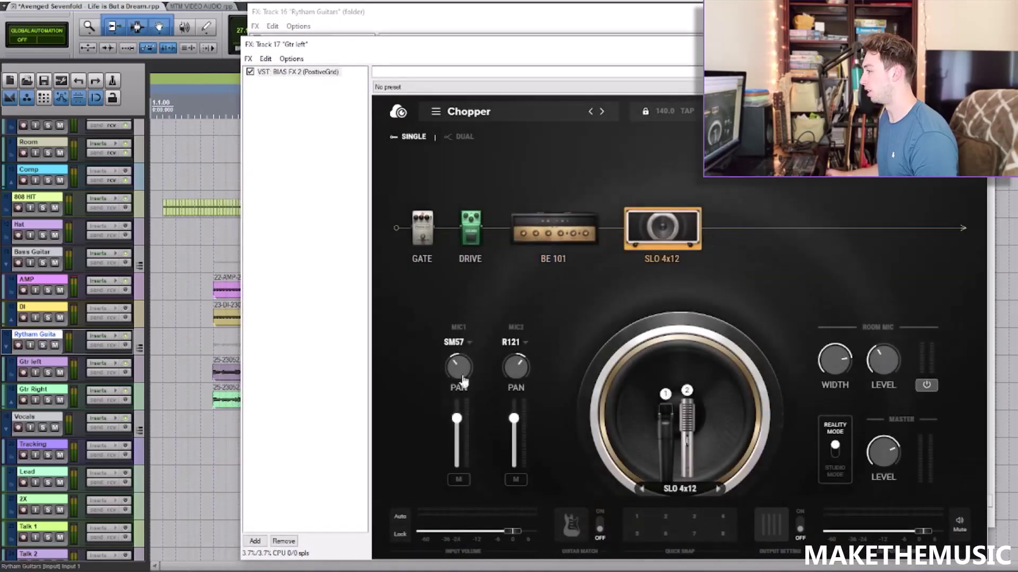
click(465, 248)
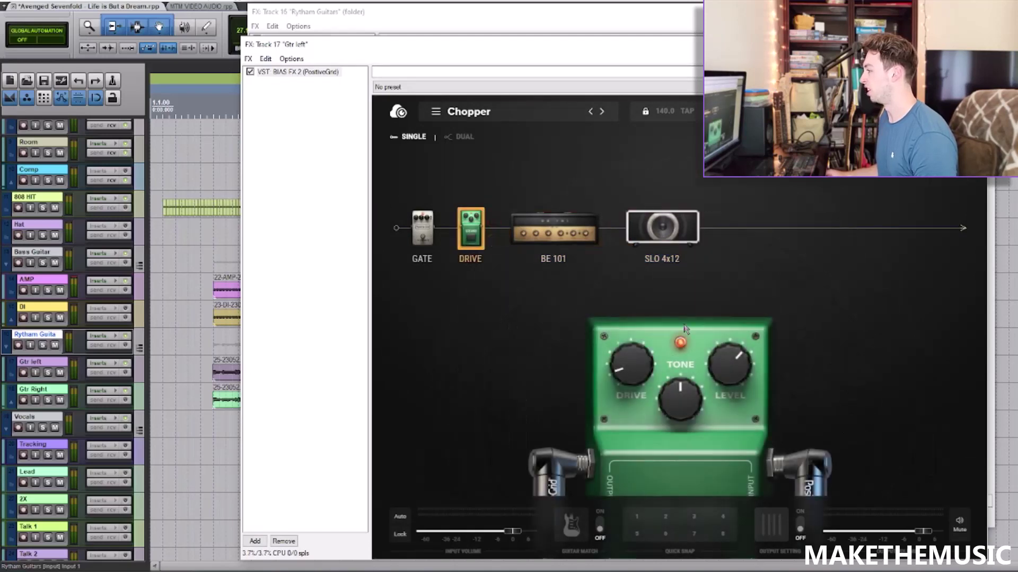
click(534, 243)
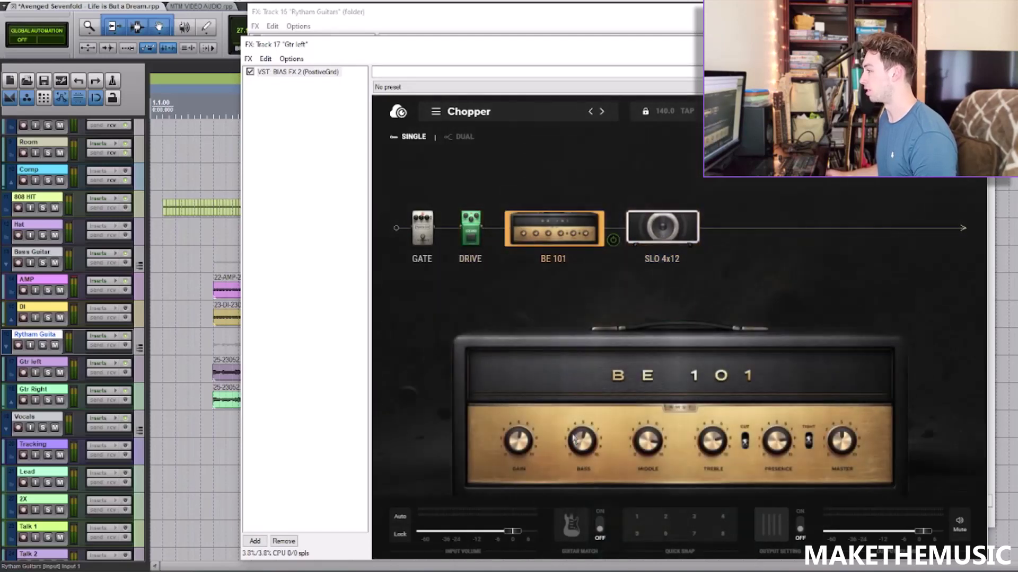
Close the Rytham Guitars folder's effects window and move the Gtr left effects window clear of the timeline.
key(alt+Tab)
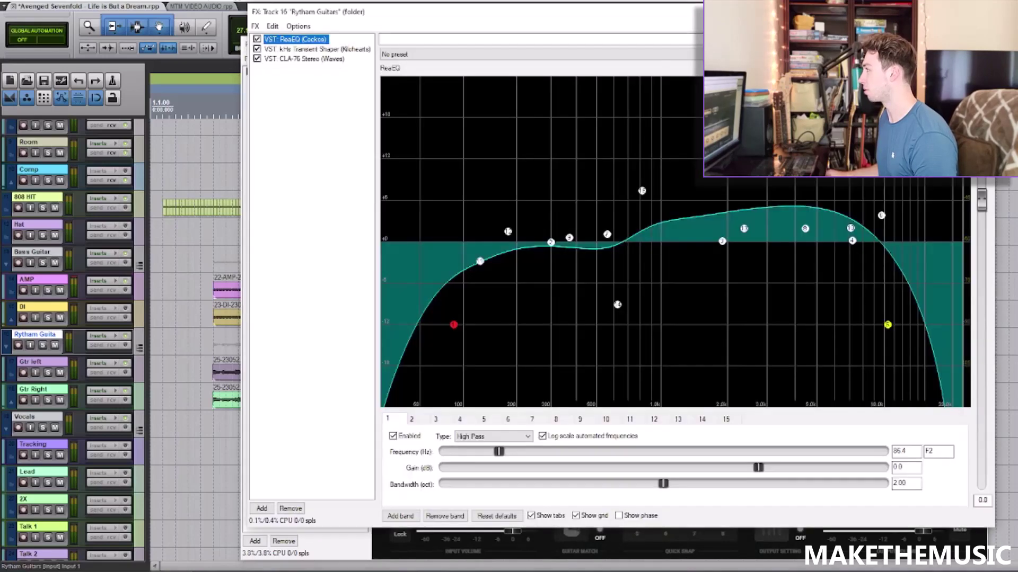
key(Escape)
drag(371, 44, 524, 23)
Play the full mix from 14.3.00 and from 7.1.00, just after the guitars enter.
click(320, 244)
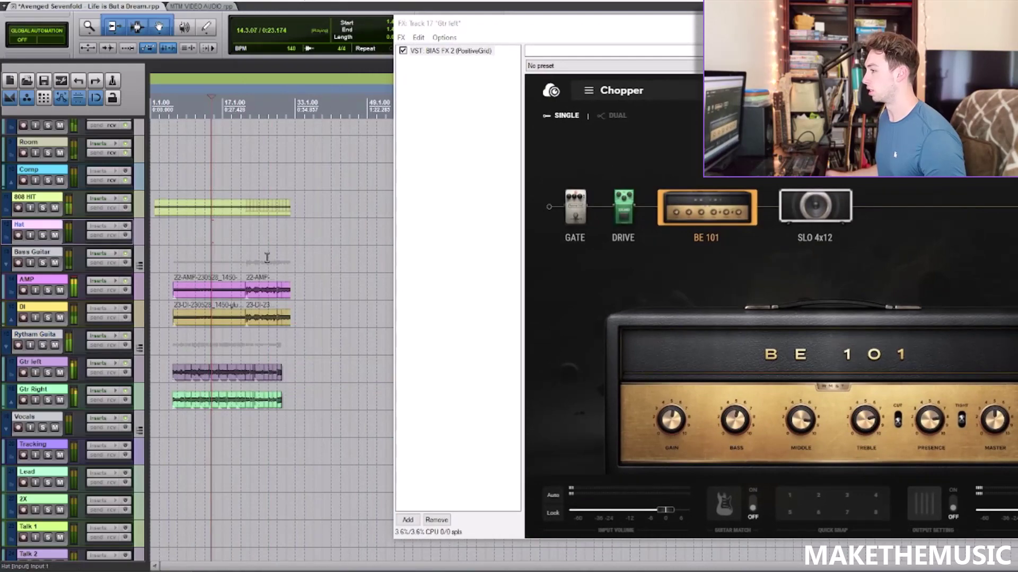
scroll(266, 257, up, 2)
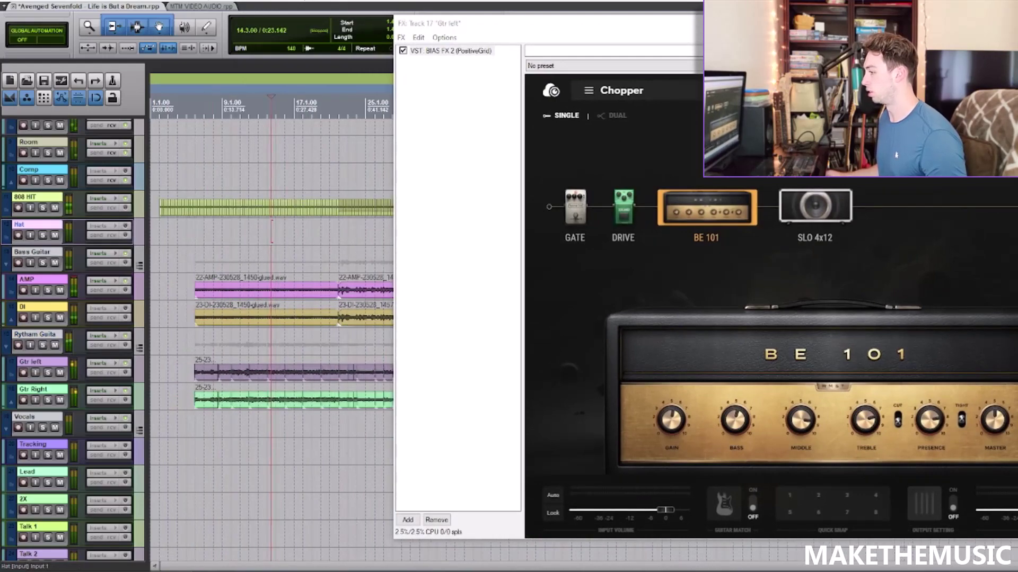
click(366, 571)
click(366, 571)
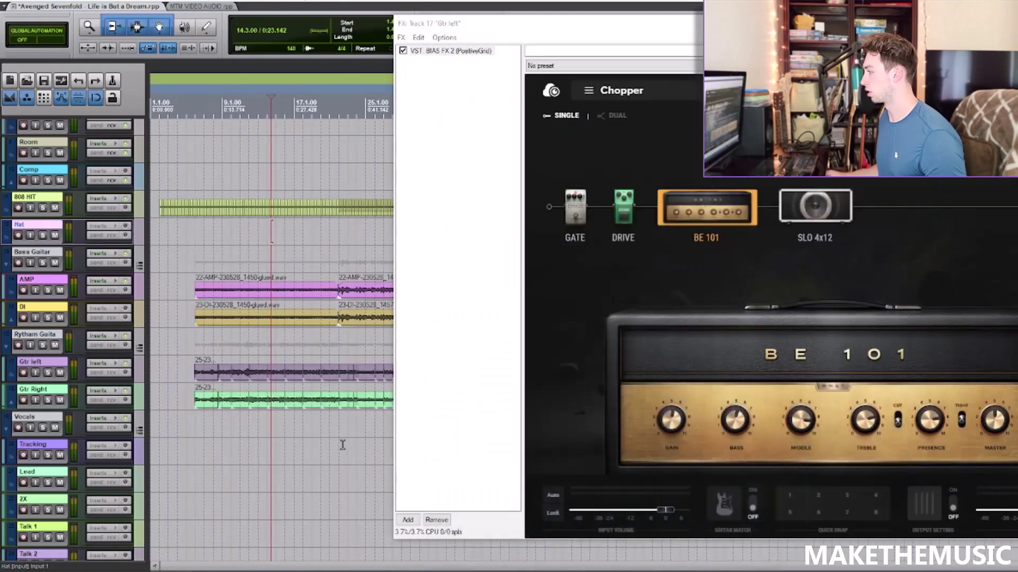
click(202, 253)
scroll(283, 260, up, 2)
key(space)
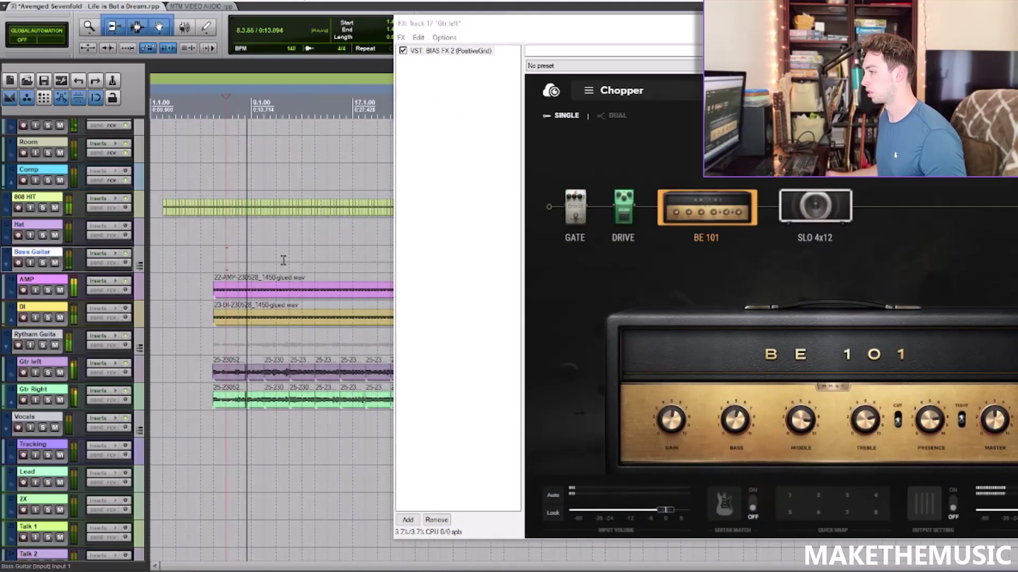
key(space)
Solo the Rytham Guitars folder, listen to it from 7.1.00, and close the Gtr left effects window.
click(43, 345)
key(space)
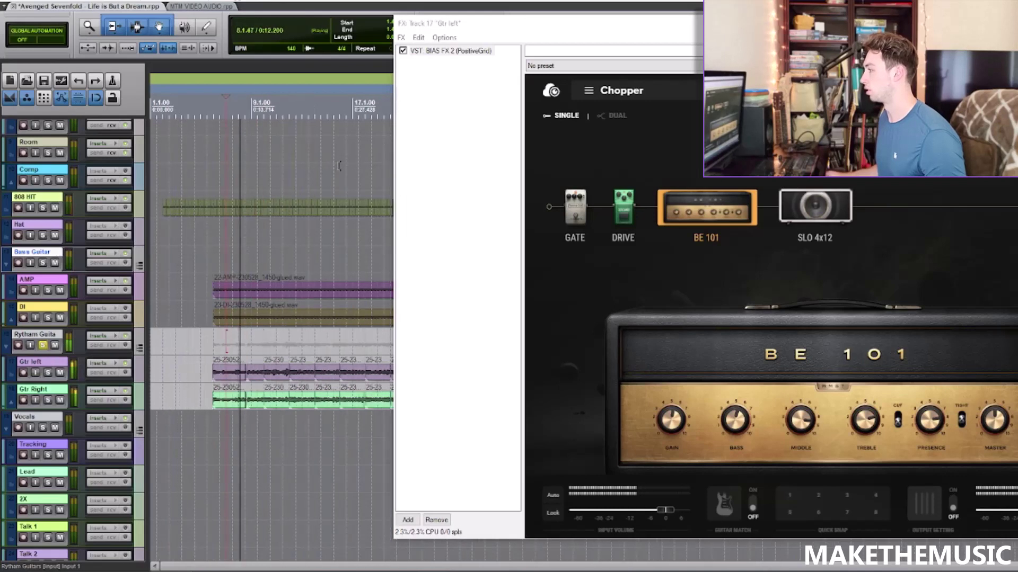
drag(573, 21, 522, 23)
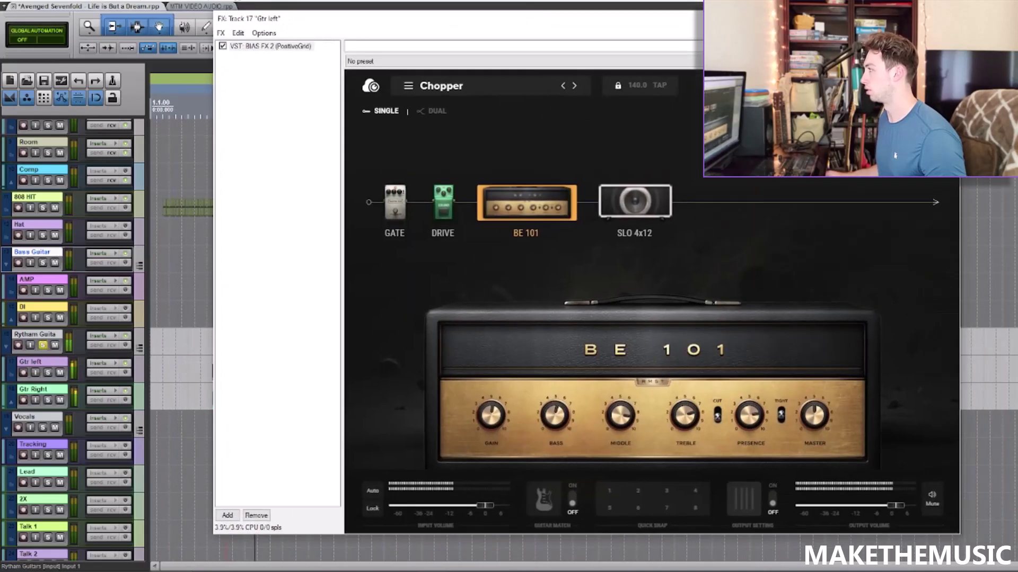
key(Escape)
key(space)
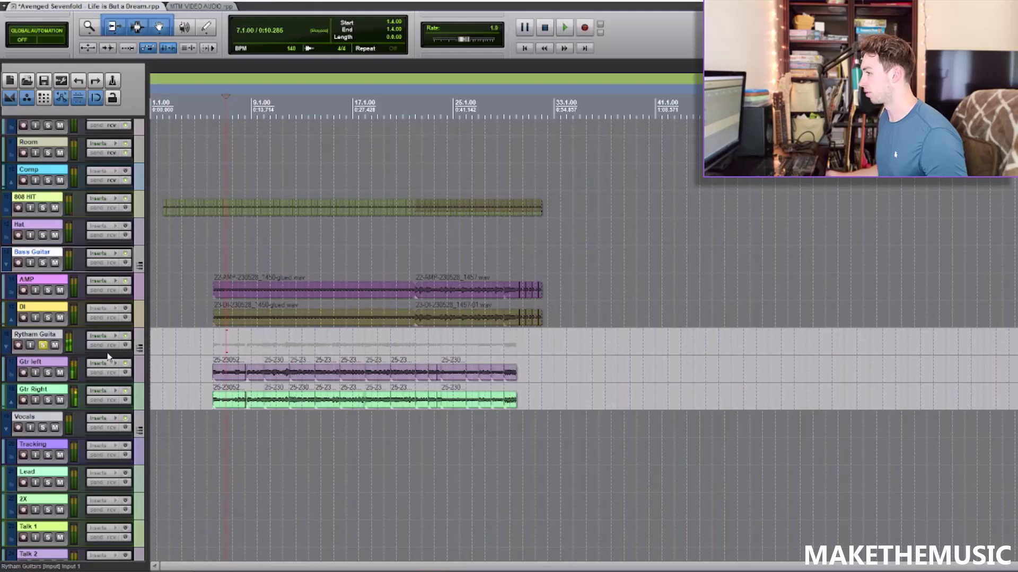
Reopen the Rytham Guitars folder's effects at ReaEQ and position the window beside the solo controls of the track list.
click(108, 340)
drag(516, 14, 404, 14)
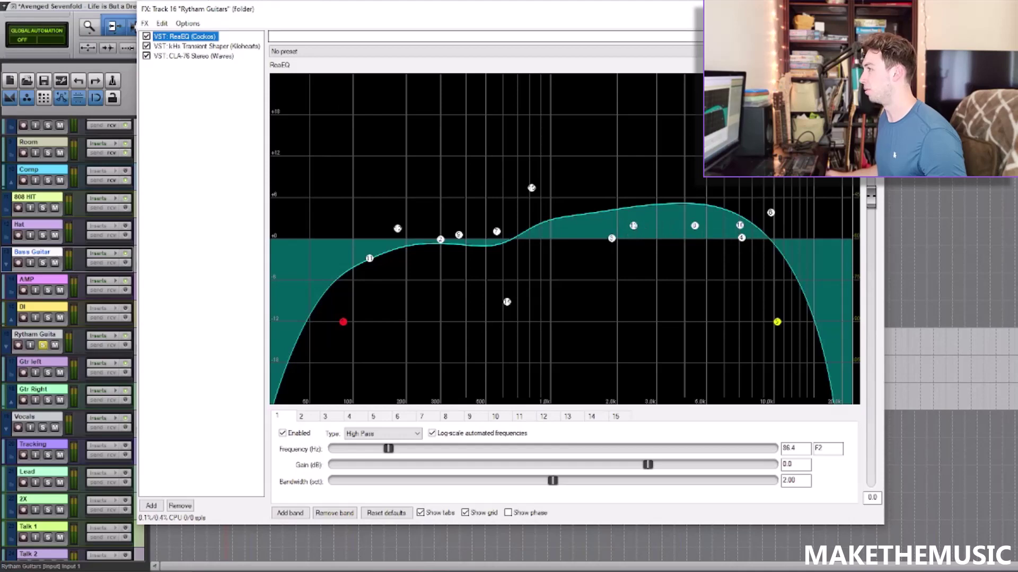
scroll(106, 212, up, 5)
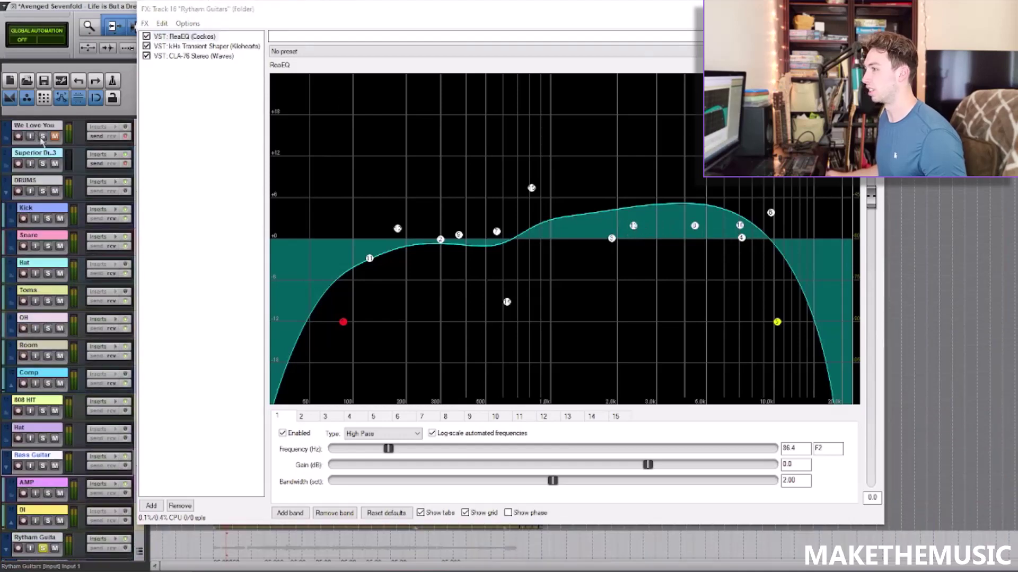
Alternate solo between the Rytham Guitars folder and the We Love You reference to compare their spectra in ReaEQ.
click(43, 549)
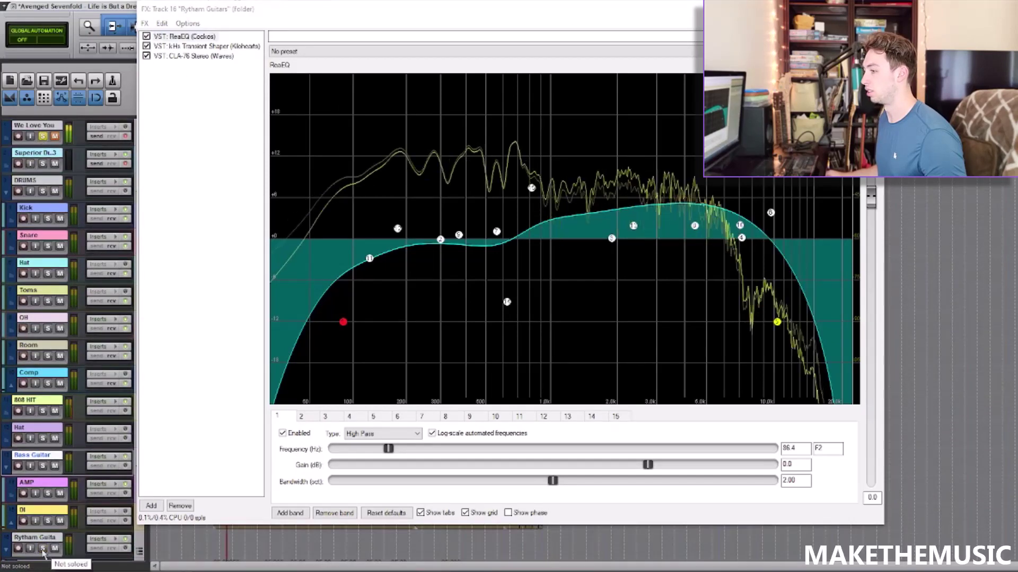
click(43, 549)
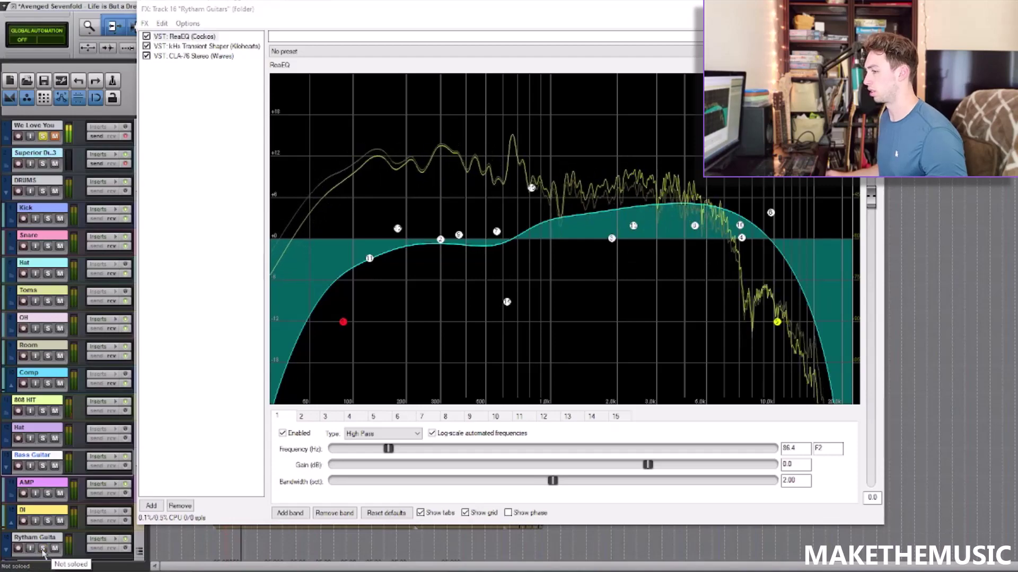
click(43, 136)
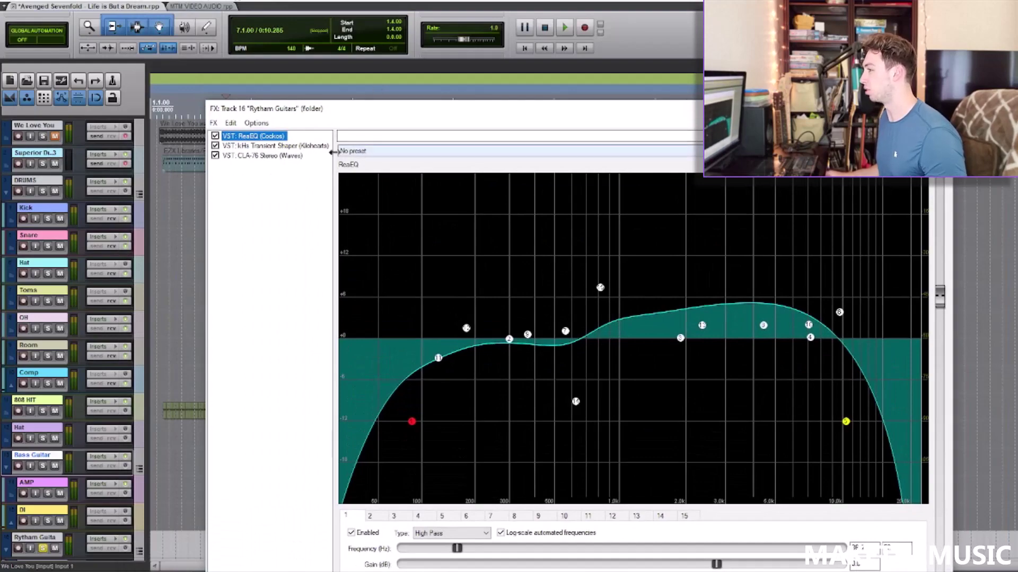
Show the Transient Shaper in the Rytham Guitars folder's effects and place the window below the timeline ruler.
scroll(72, 339, down, 5)
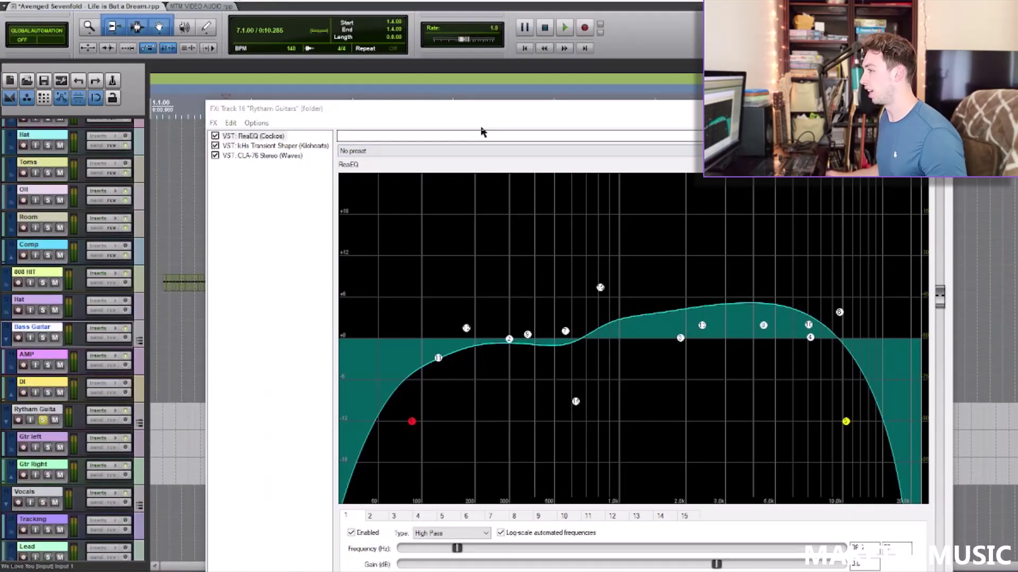
drag(492, 115, 368, 85)
click(395, 101)
click(441, 70)
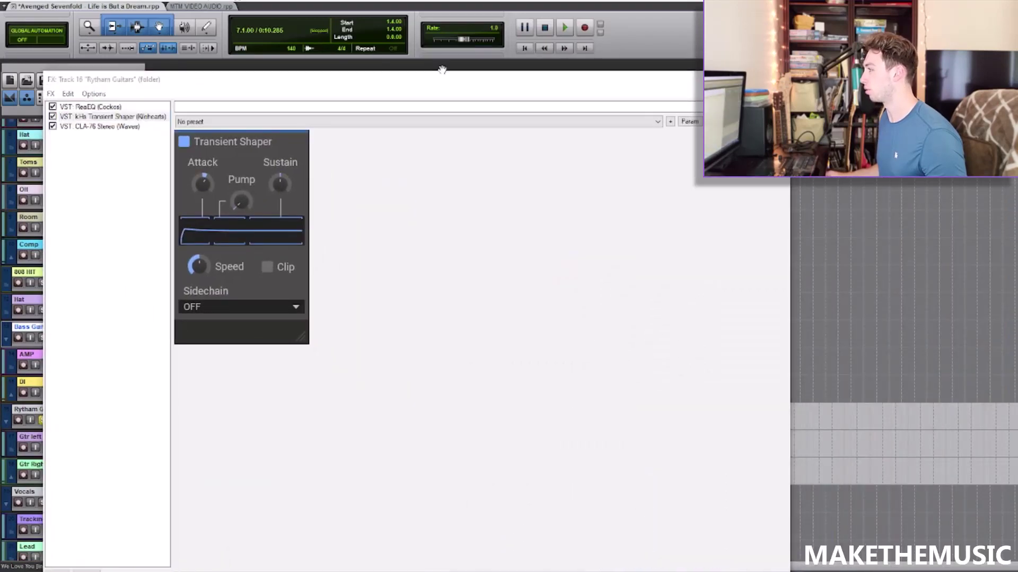
drag(446, 80, 556, 133)
Play the soloed rhythm guitars from 23.1.00 with the Transient Shaper in view.
click(467, 117)
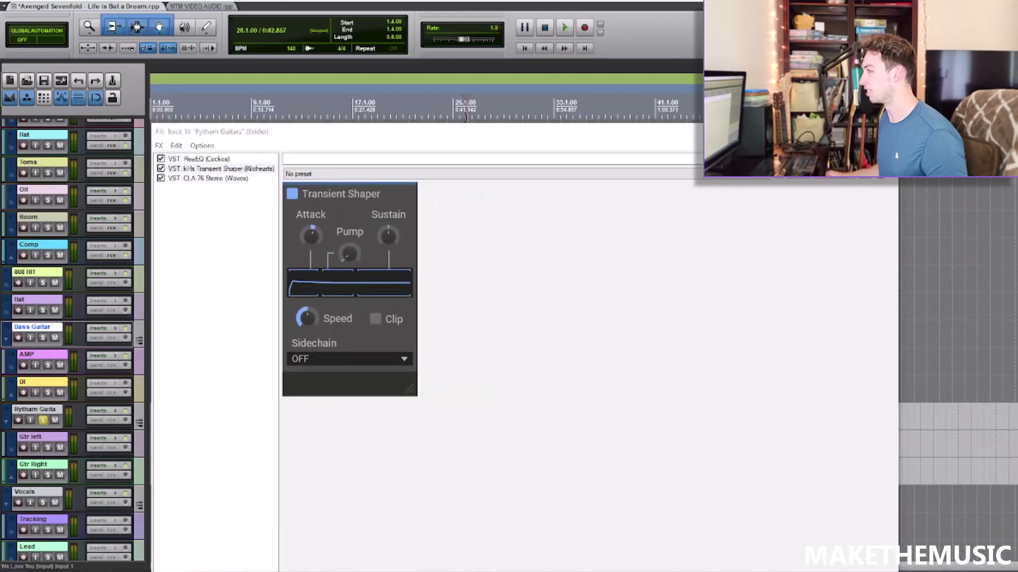
key(space)
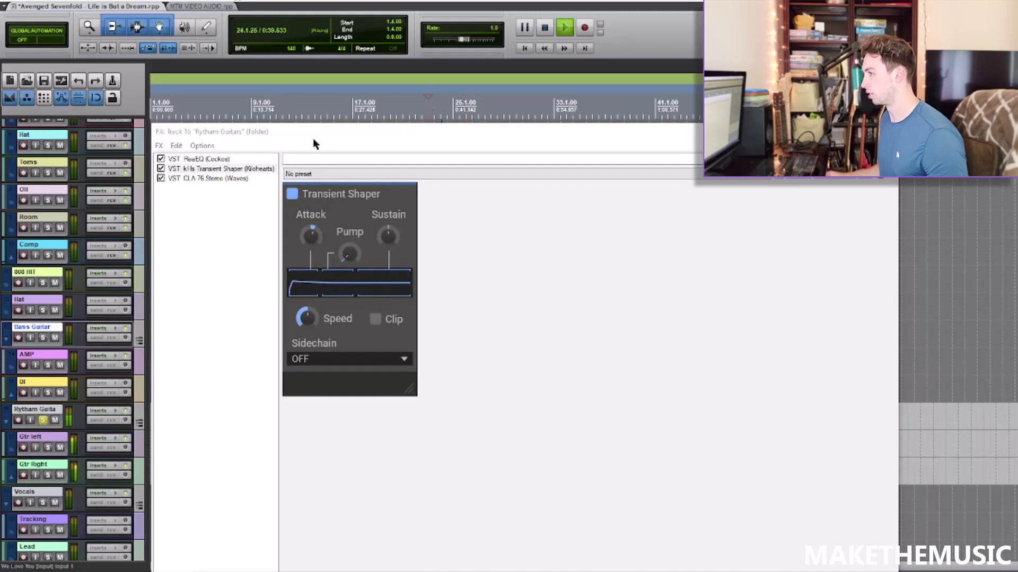
key(space)
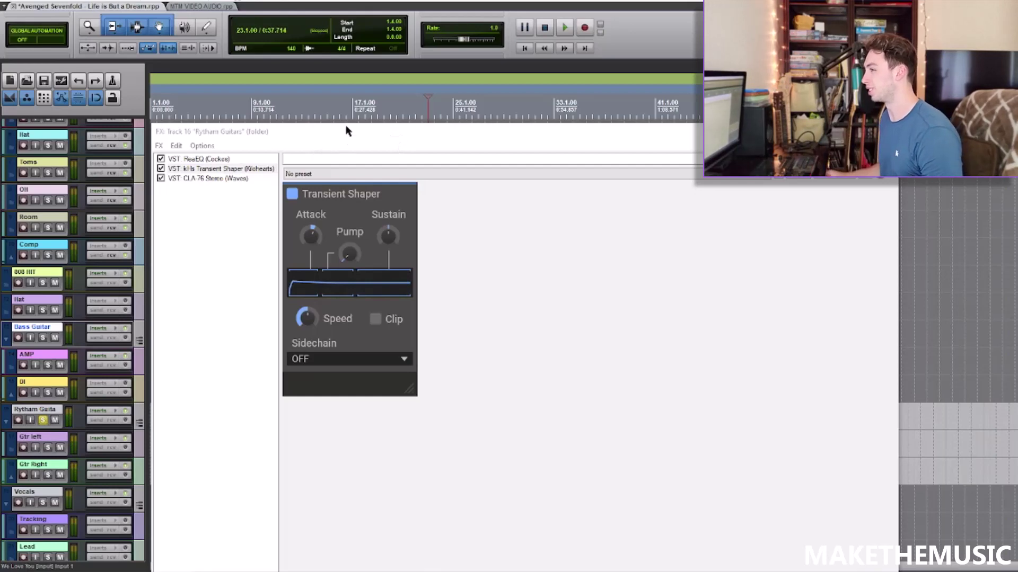
Show the CLA-76 Stereo compressor on the Rytham Guitars folder, listen to it briefly, and close the effects window.
click(233, 178)
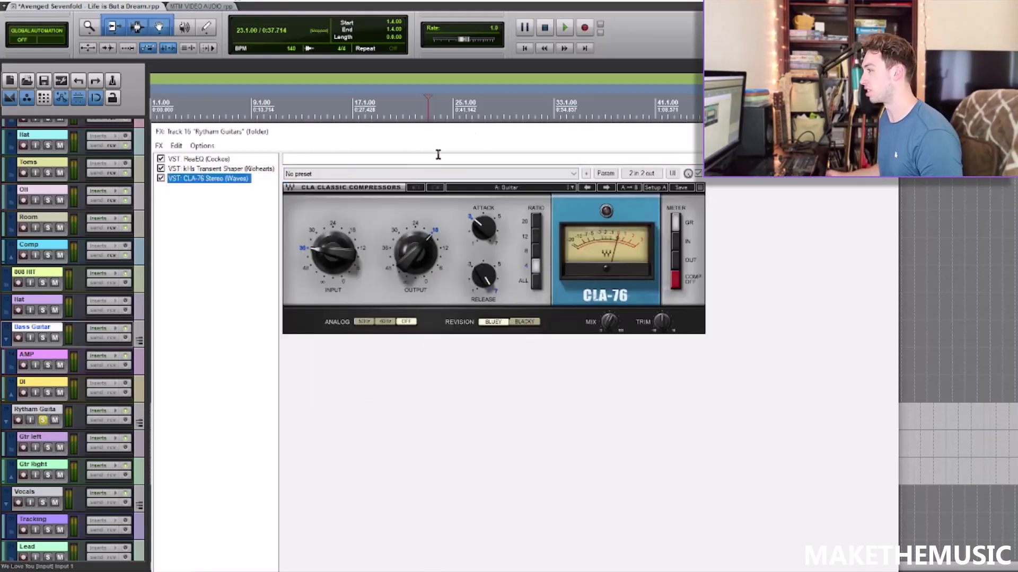
key(space)
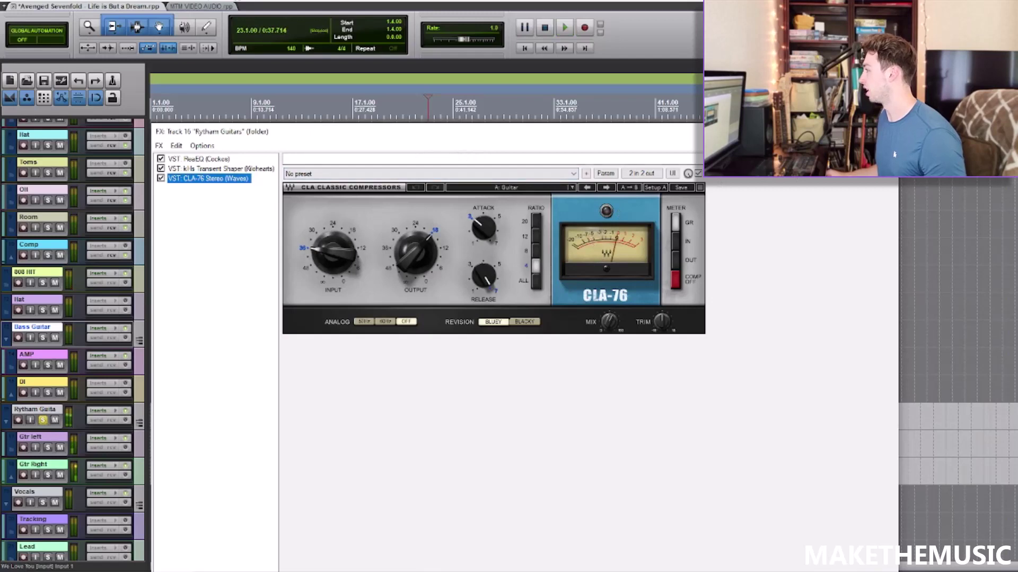
key(Escape)
Play the soloed rhythm guitars from 12.1.00 and bypass the Rytham Guitars folder's effects during playback to hear the difference.
scroll(459, 280, up, 2)
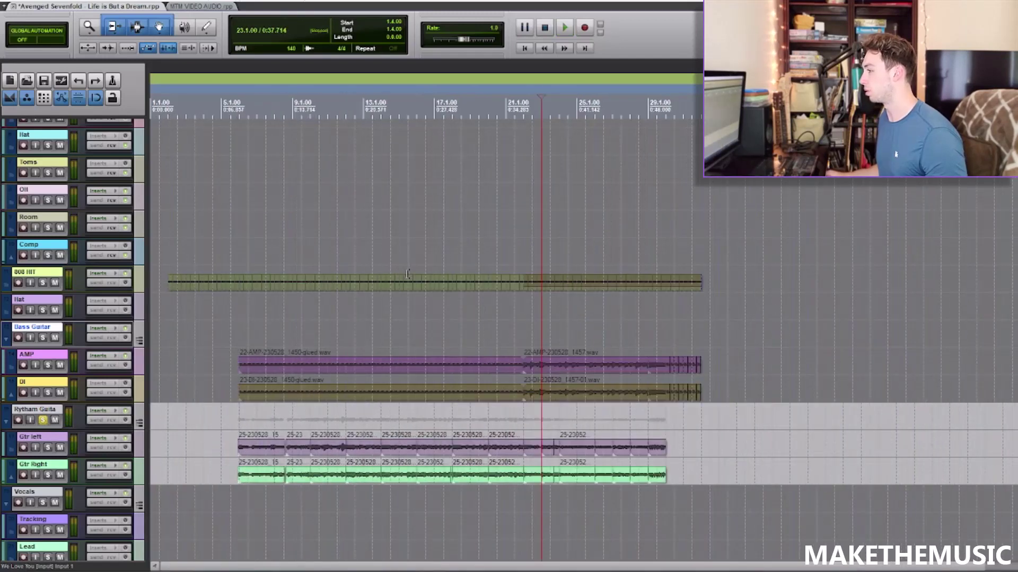
click(334, 233)
click(345, 240)
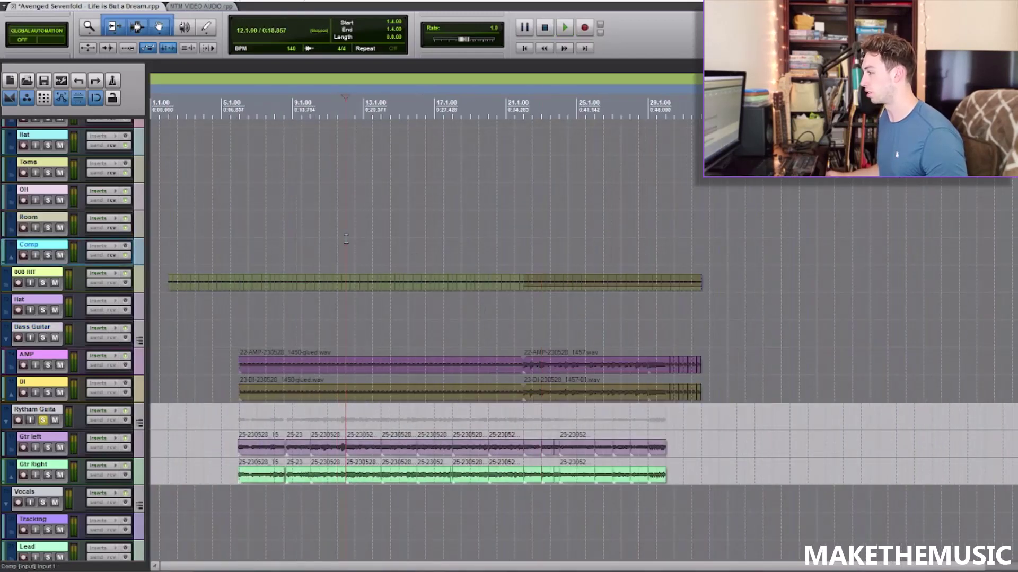
click(126, 412)
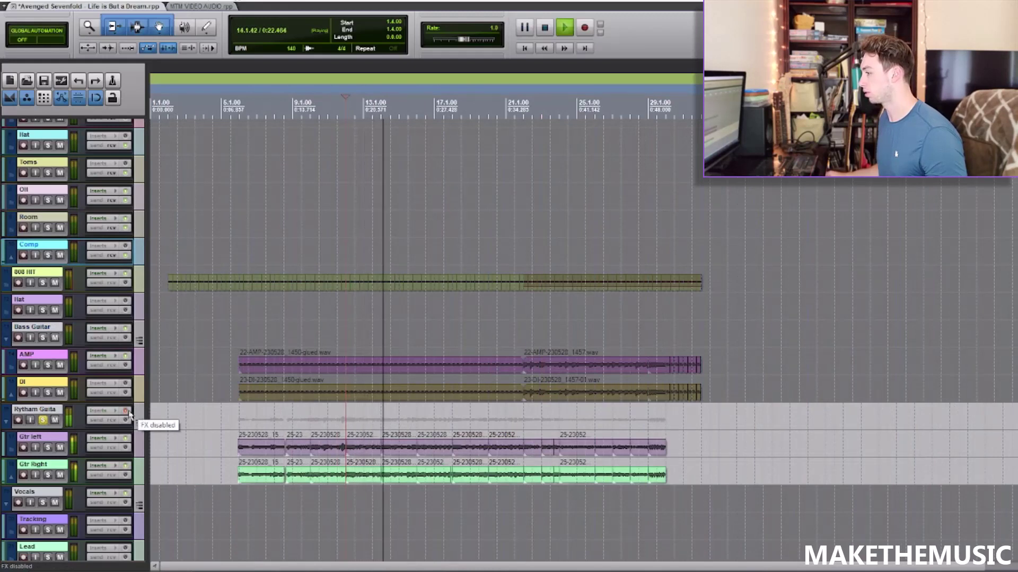
key(space)
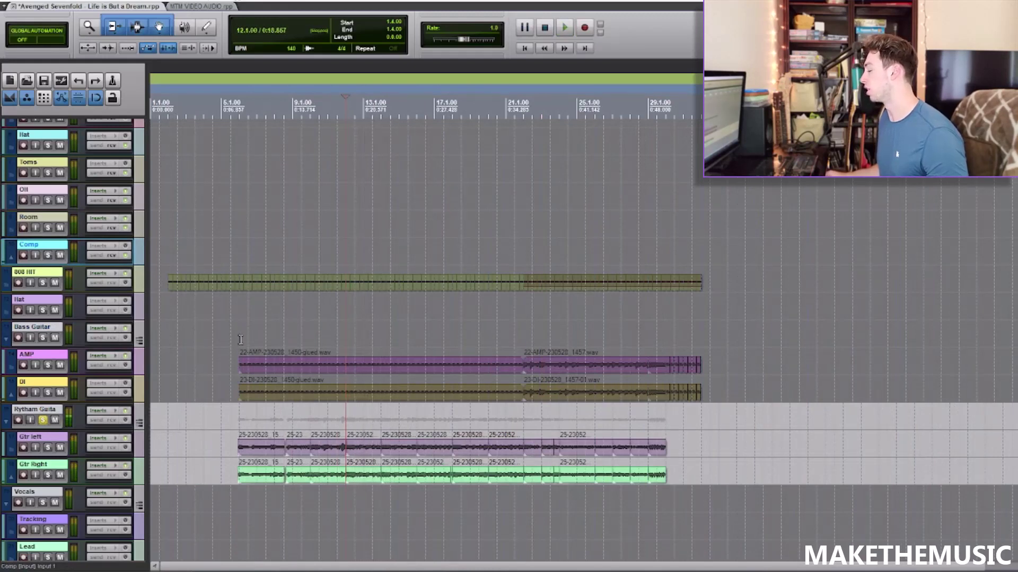
Unsolo the Rytham Guitars folder and play the full mix from 12.1.00 and from 21.1.00.
scroll(280, 335, down, 2)
scroll(280, 335, up, 2)
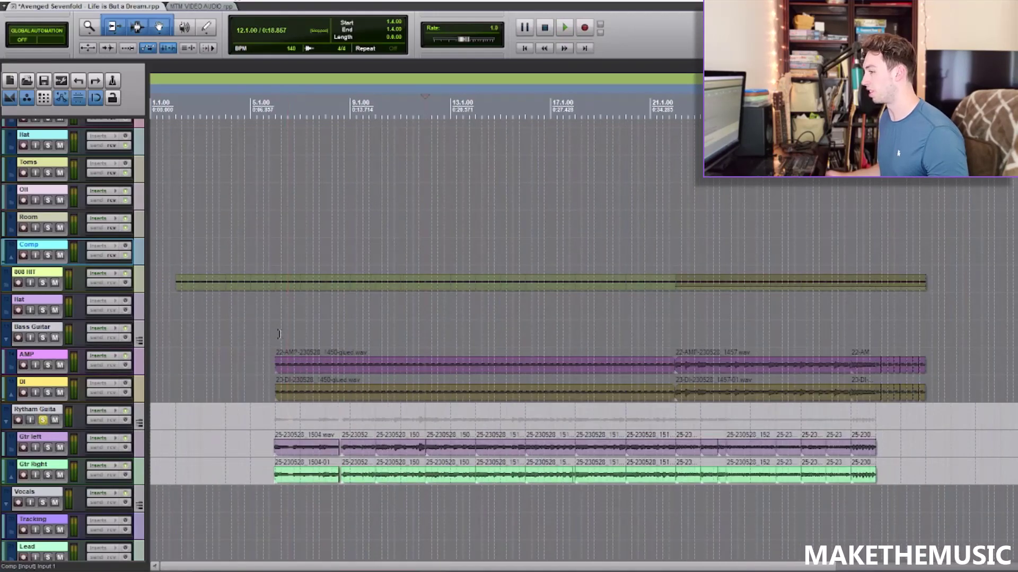
scroll(255, 334, down, 2)
scroll(230, 333, up, 2)
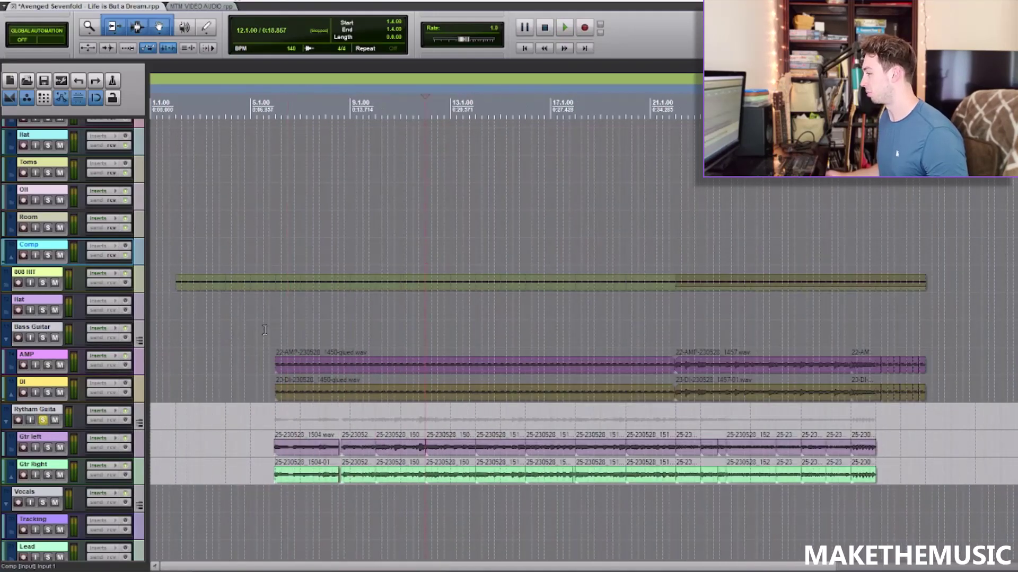
click(42, 419)
scroll(517, 215, down, 1)
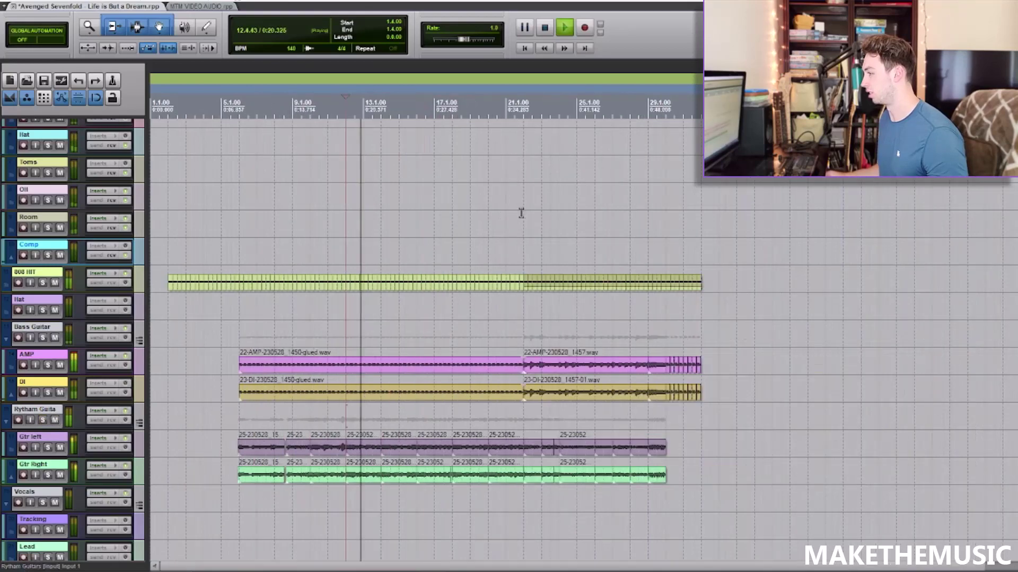
click(506, 216)
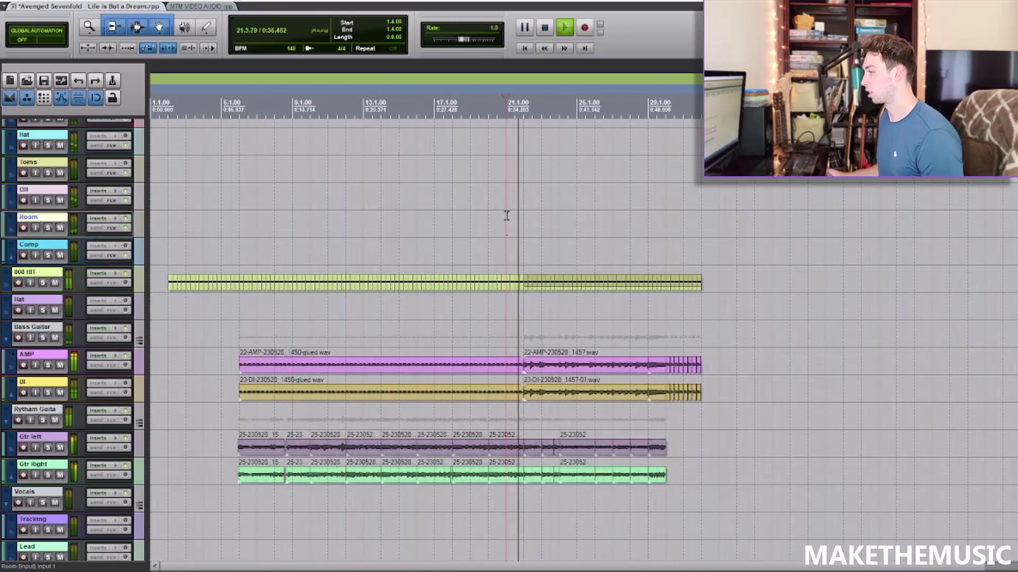
scroll(506, 216, down, 1)
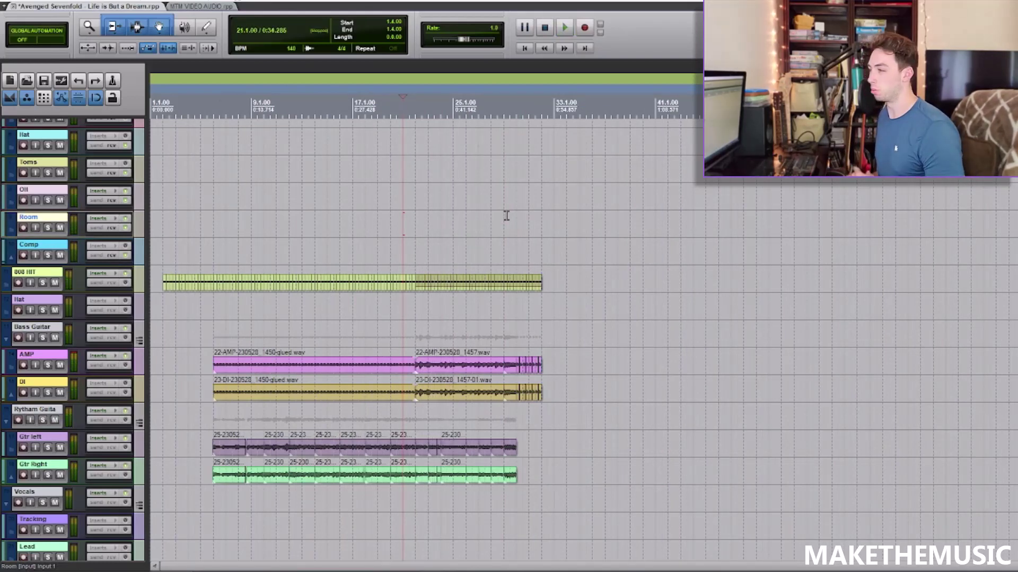
scroll(506, 216, up, 3)
scroll(506, 216, down, 7)
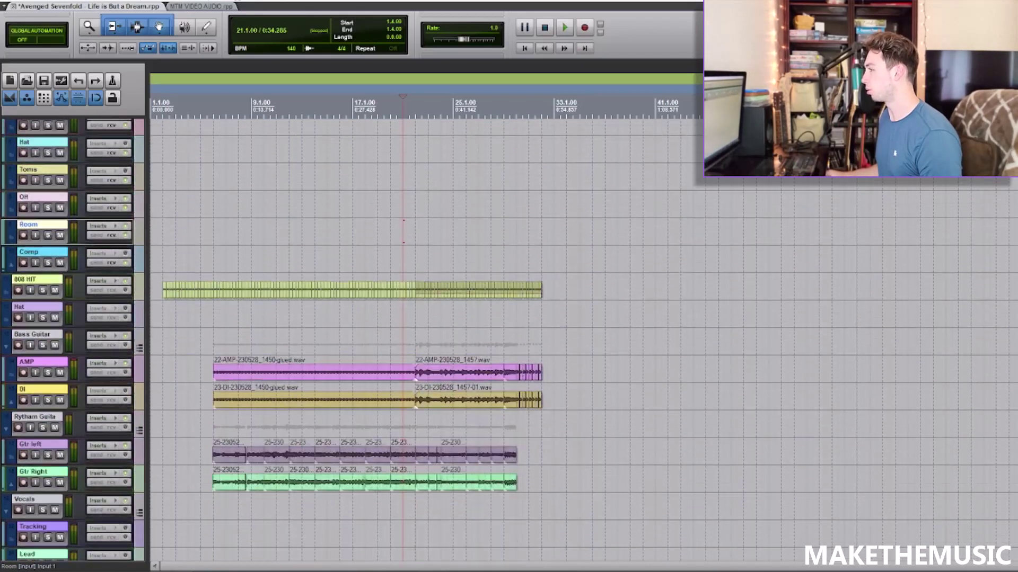
scroll(721, 236, up, 6)
key(ctrl+bracketright)
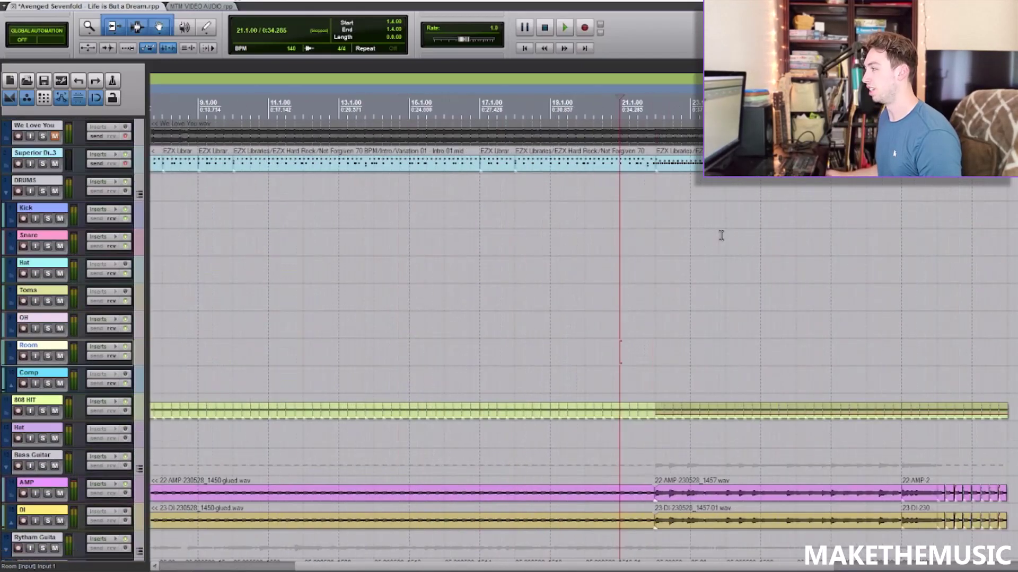
key(minus)
key(minus)
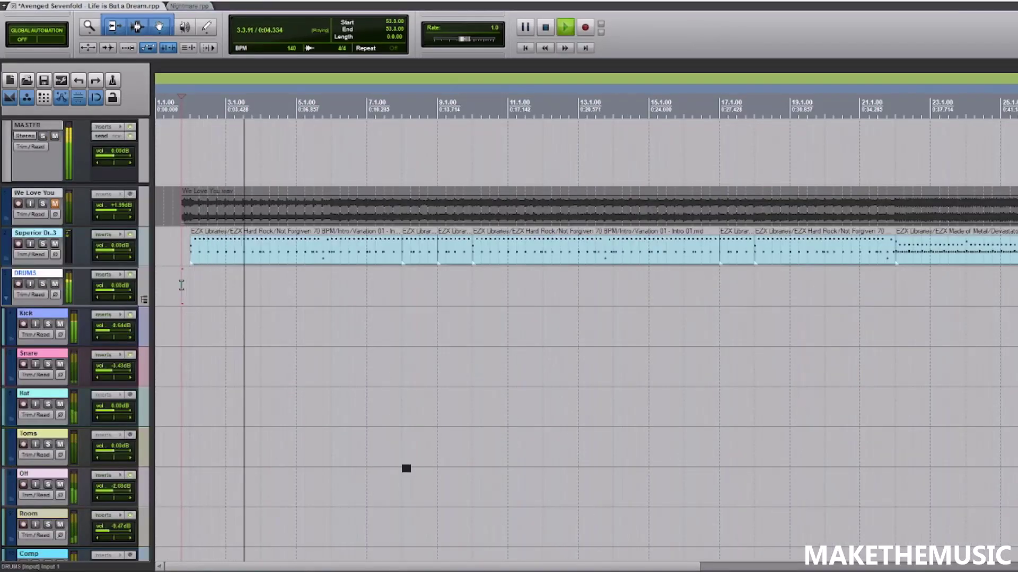
Fit the whole song in view with compact tracks and look over all tracks down to Talk 4 during full playback.
scroll(181, 285, down, 2)
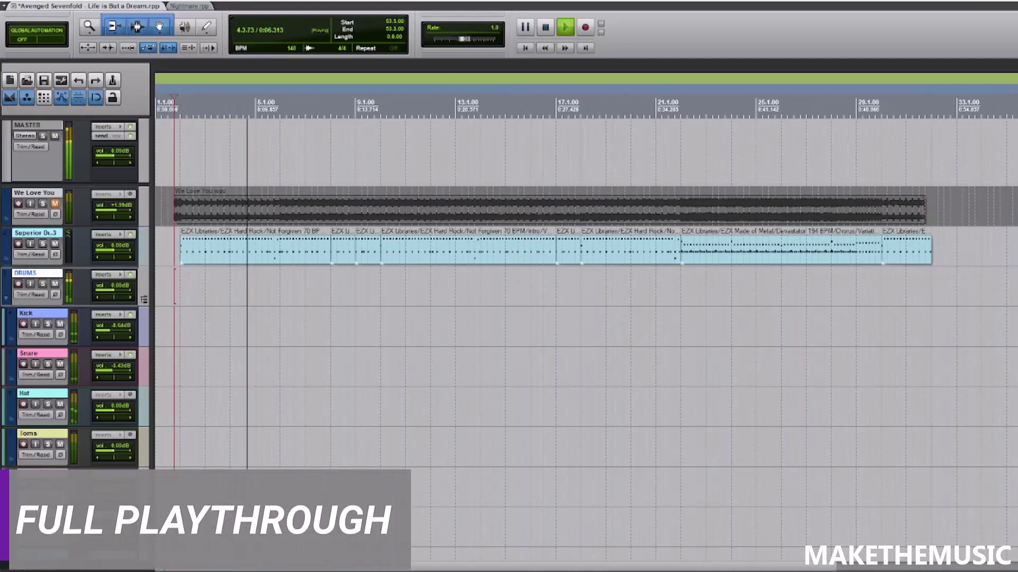
scroll(585, 294, down, 3)
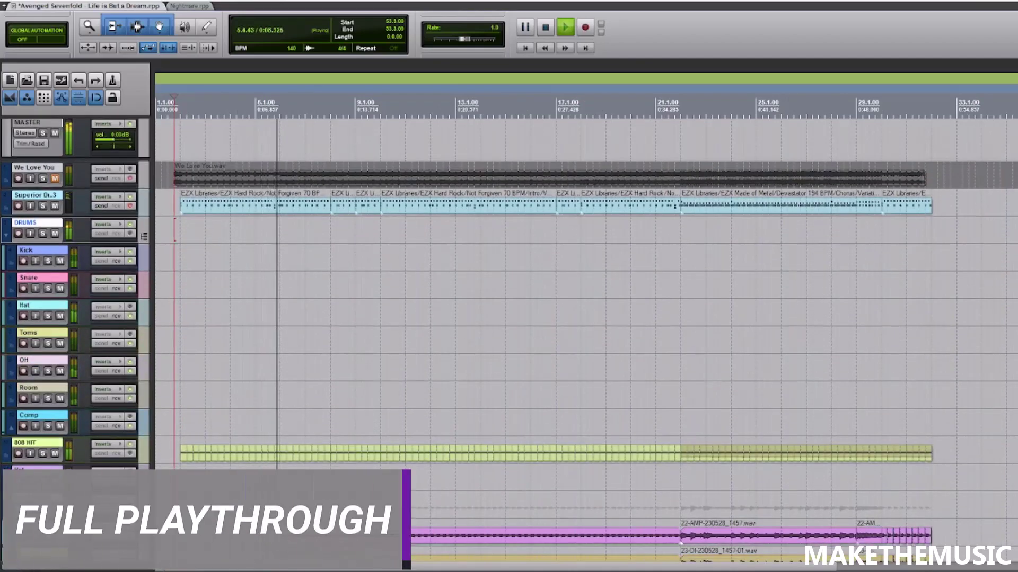
scroll(586, 294, down, 10)
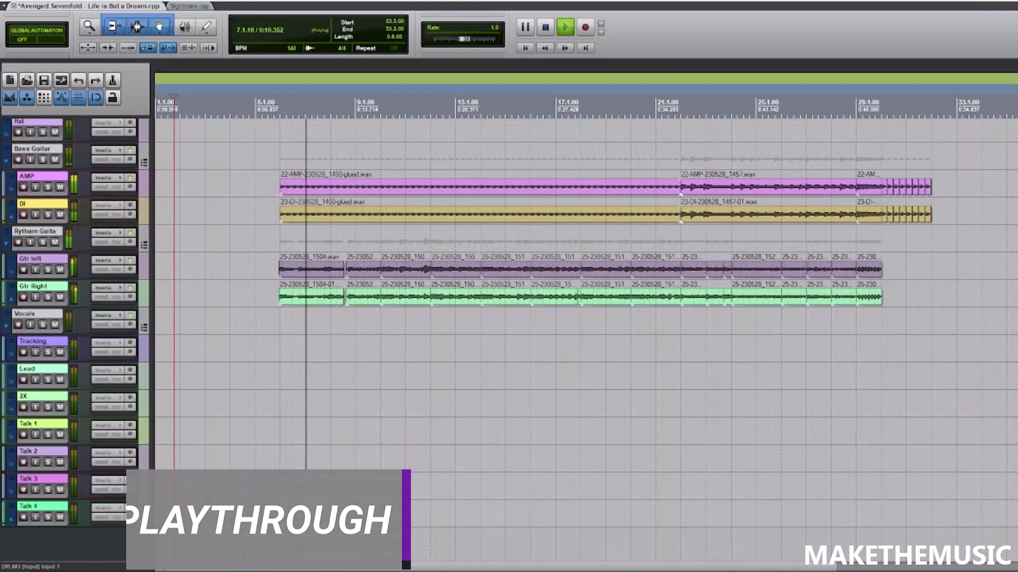
scroll(586, 339, up, 10)
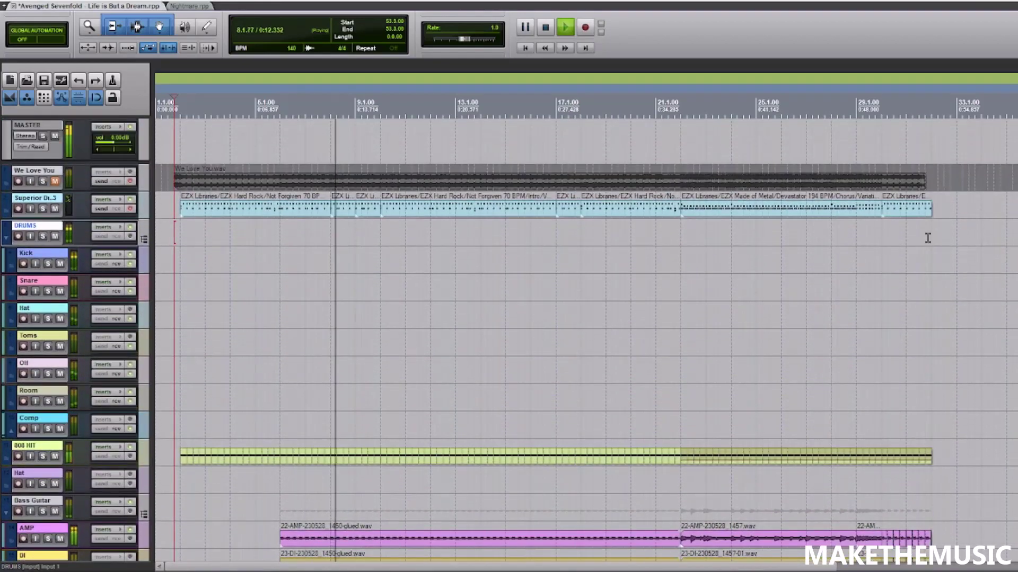